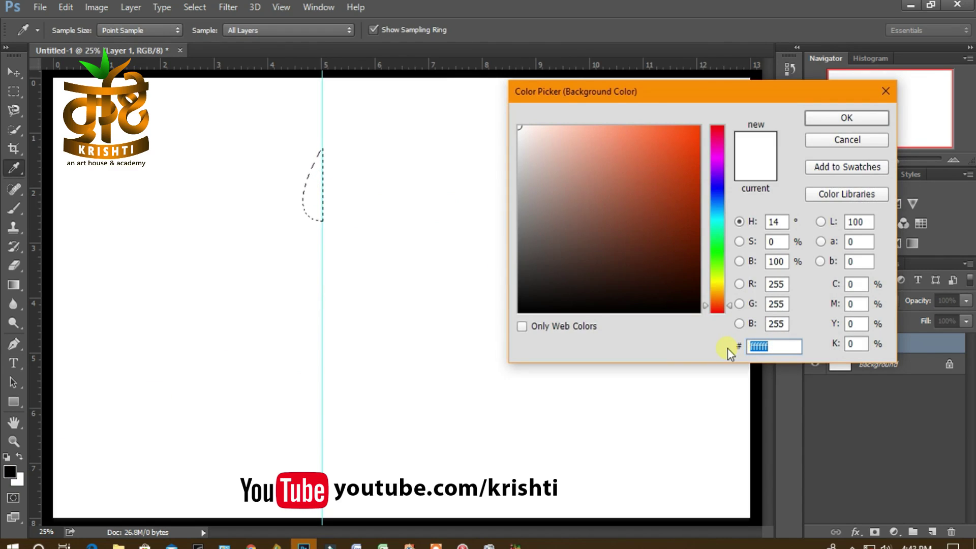
# Set the background colour to hex 892608.
pyautogui.write('8')
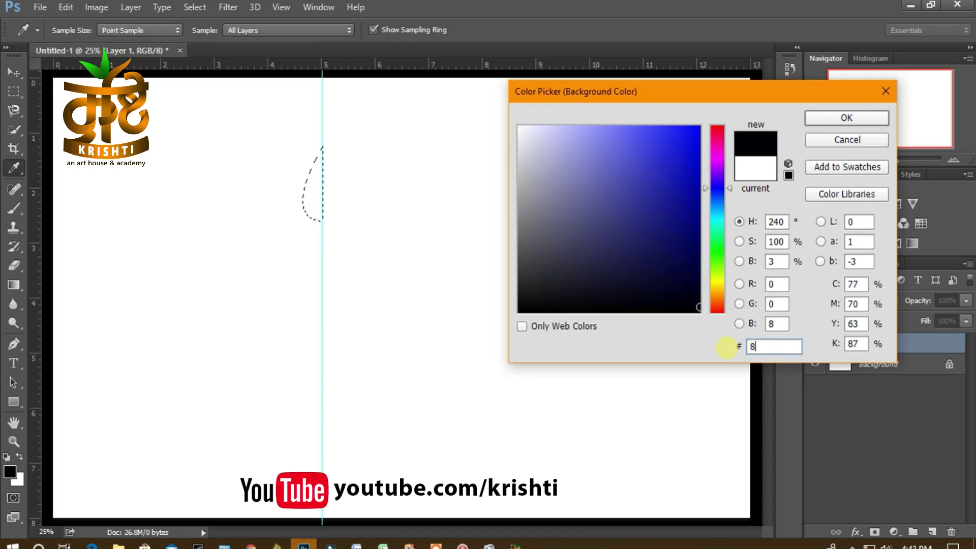
pyautogui.write('92')
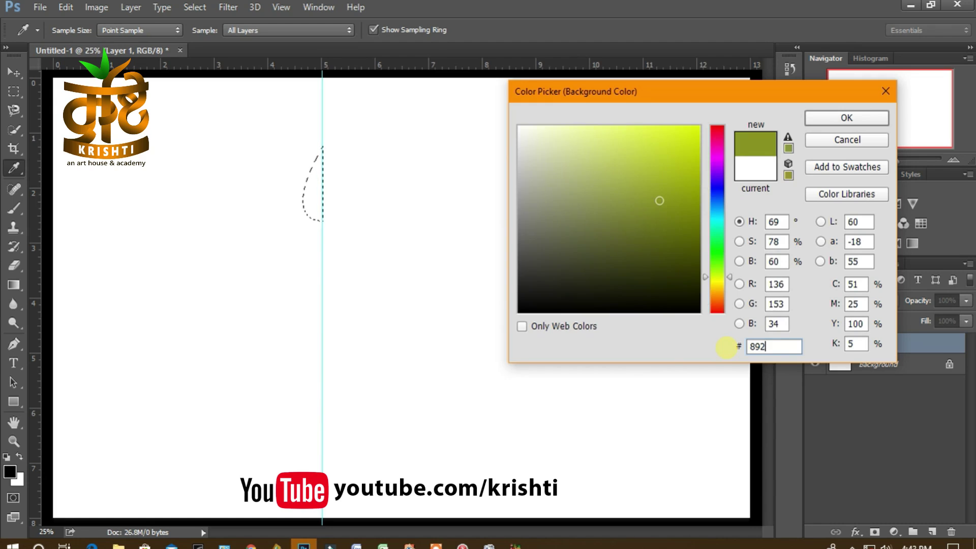
pyautogui.write('6')
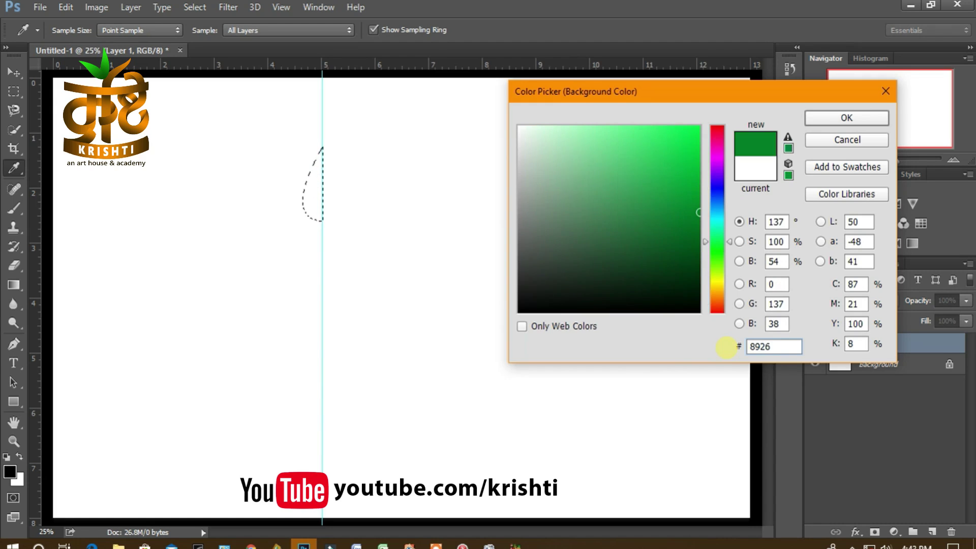
pyautogui.write('0')
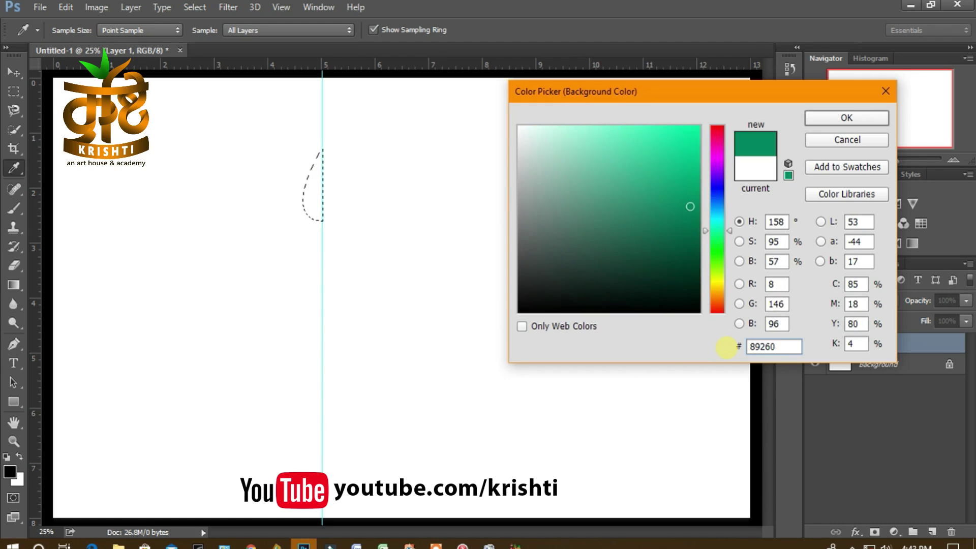
pyautogui.write('8')
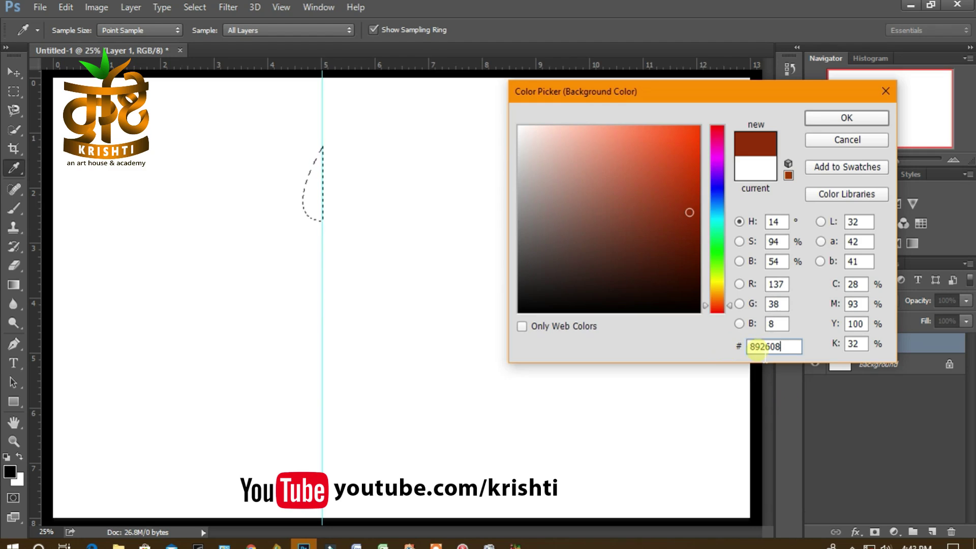
pyautogui.moveTo(785, 348); pyautogui.dragTo(739, 346)
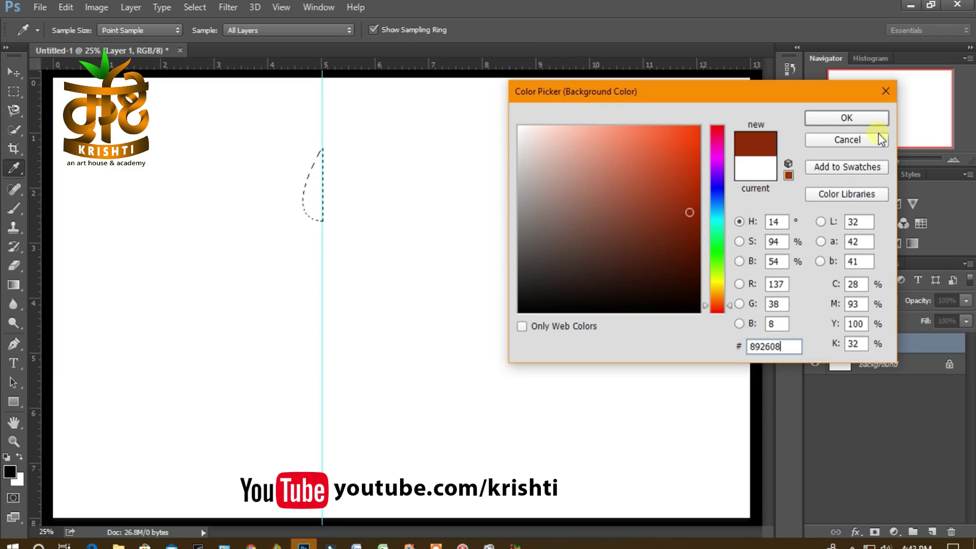
pyautogui.click(872, 120)
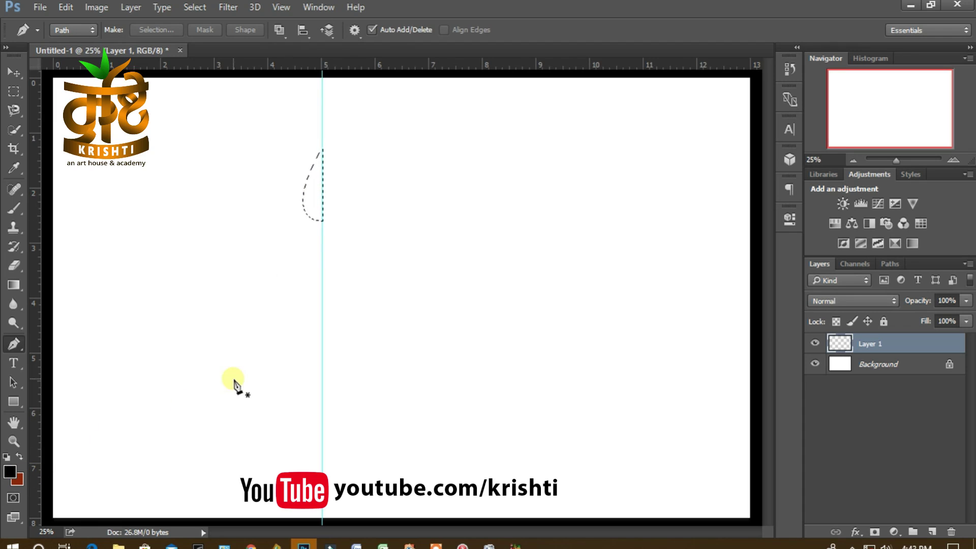
# Fill the half-teardrop selection with the background colour and deselect it.
pyautogui.hotkey('ctrl', 'BackSpace')
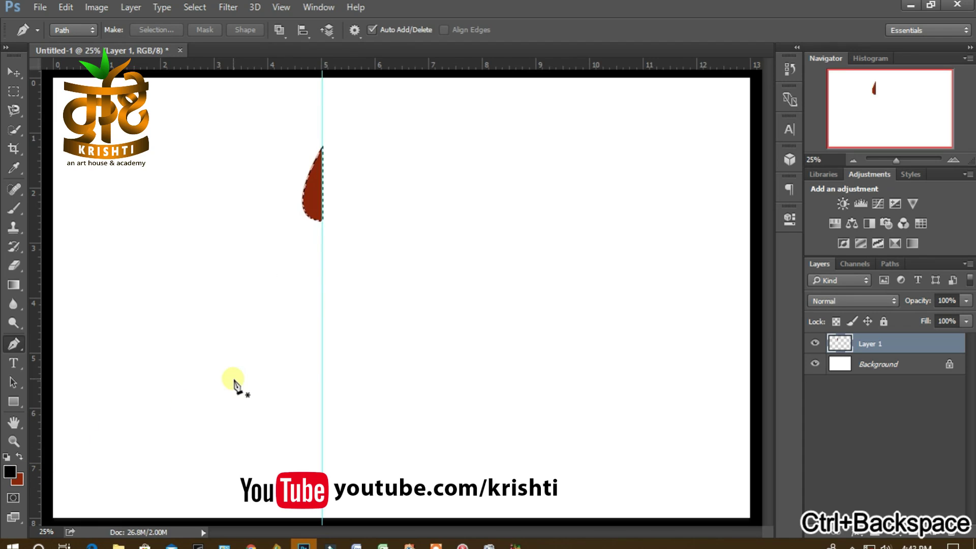
pyautogui.click(191, 7)
pyautogui.click(202, 37)
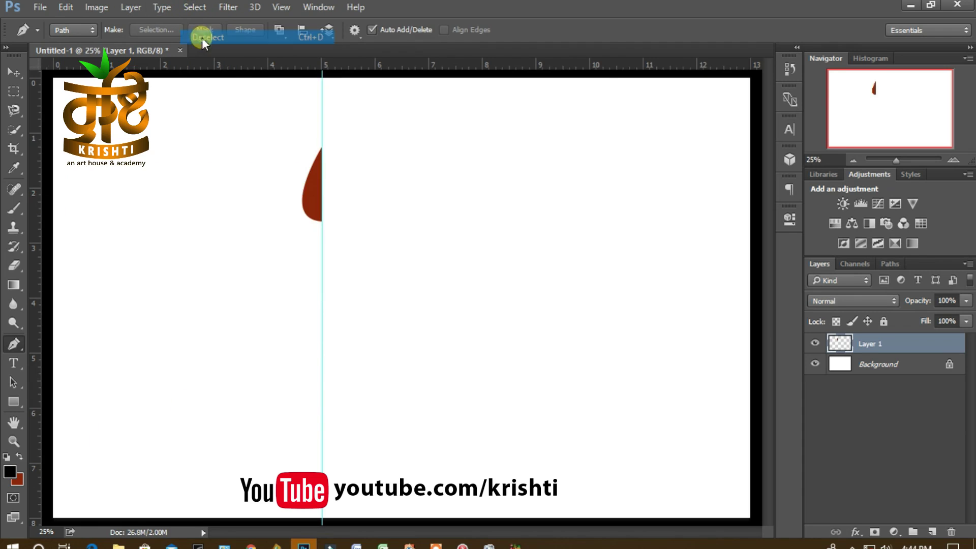
# Duplicate the half teardrop to the right of the original and flip the copy horizontally.
pyautogui.click(12, 72)
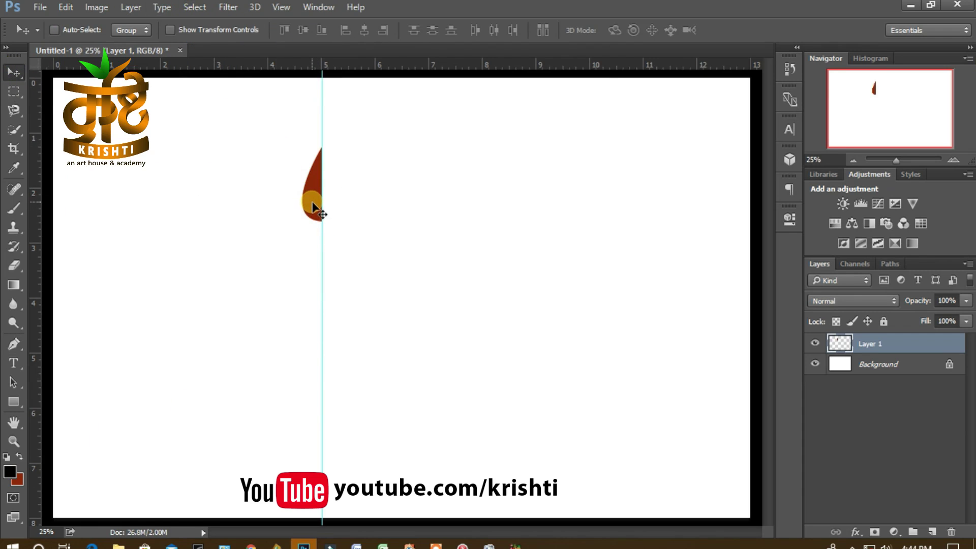
pyautogui.moveTo(314, 204); pyautogui.dragTo(380, 204)
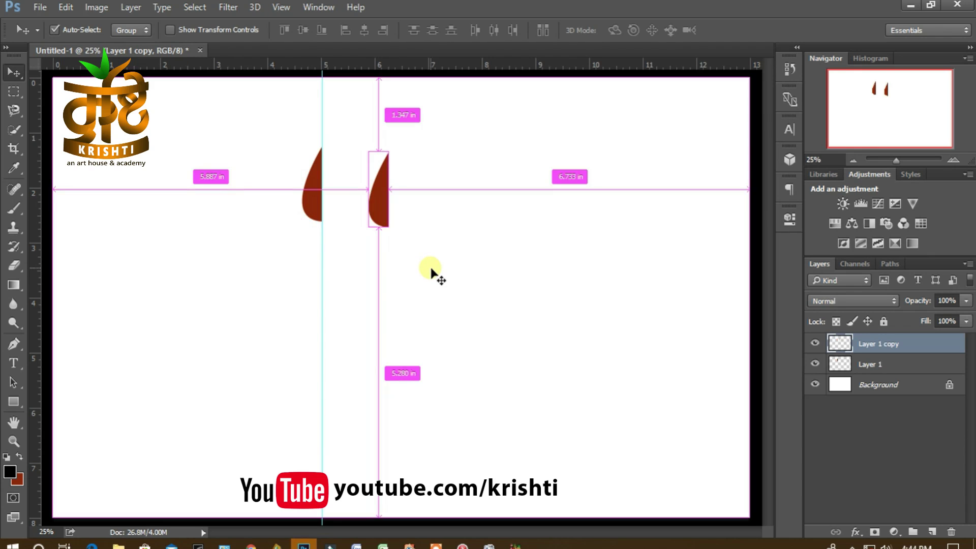
pyautogui.hotkey('ctrl', 't')
pyautogui.rightClick(377, 211)
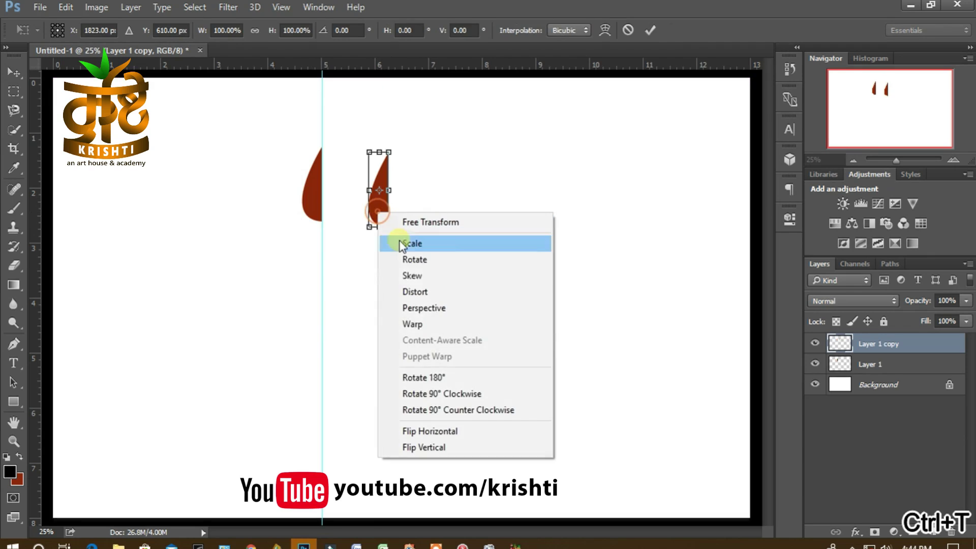
pyautogui.click(430, 431)
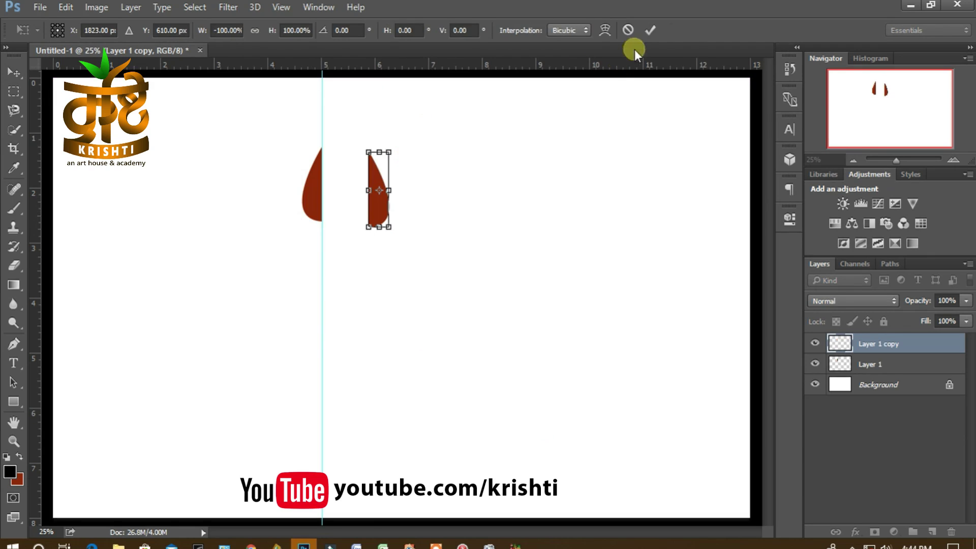
pyautogui.click(645, 30)
# Butt the flipped half against the original to form a full teardrop, and remove the vertical guide.
pyautogui.moveTo(353, 207); pyautogui.dragTo(328, 201)
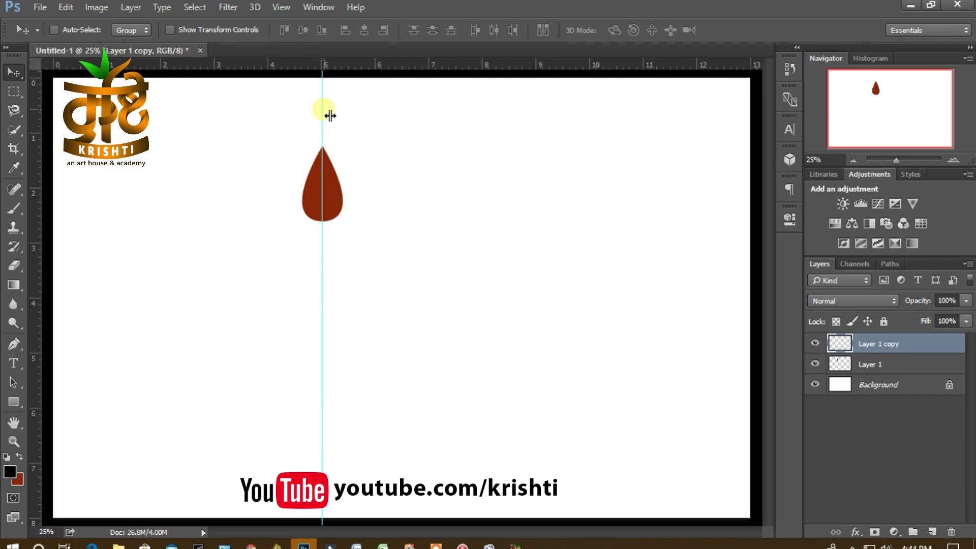
pyautogui.moveTo(323, 110); pyautogui.dragTo(14, 102)
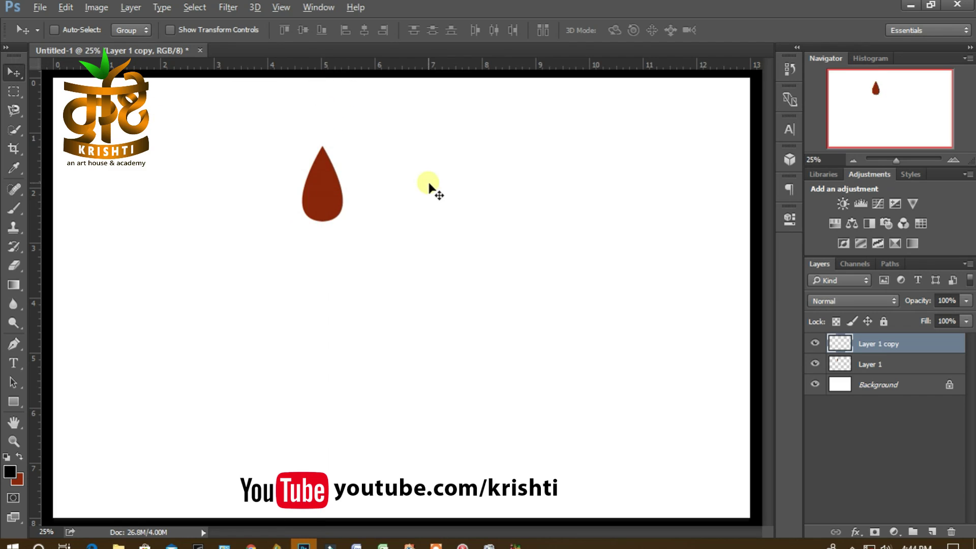
# Merge the two half-teardrop layers into one layer.
pyautogui.scroll(5, 409, 193)
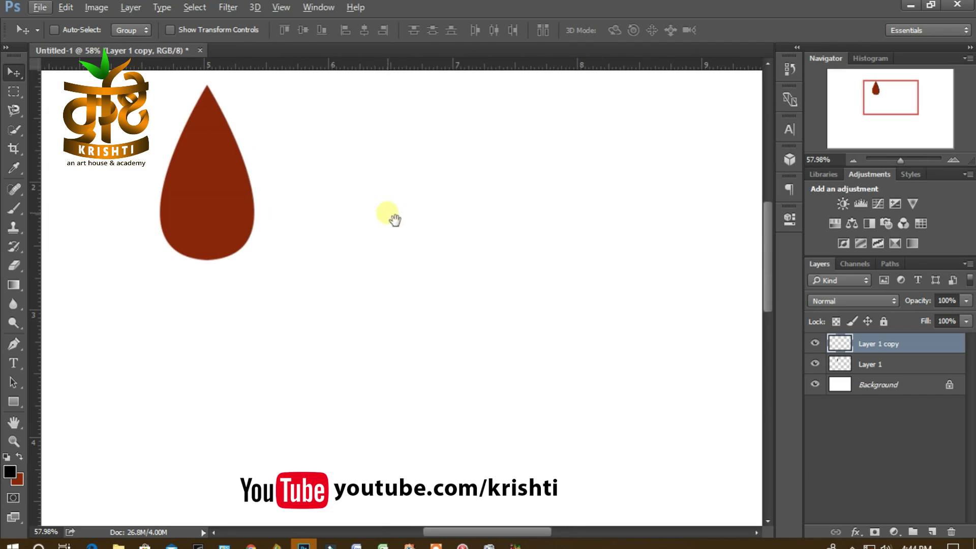
pyautogui.moveTo(395, 220); pyautogui.dragTo(586, 285)
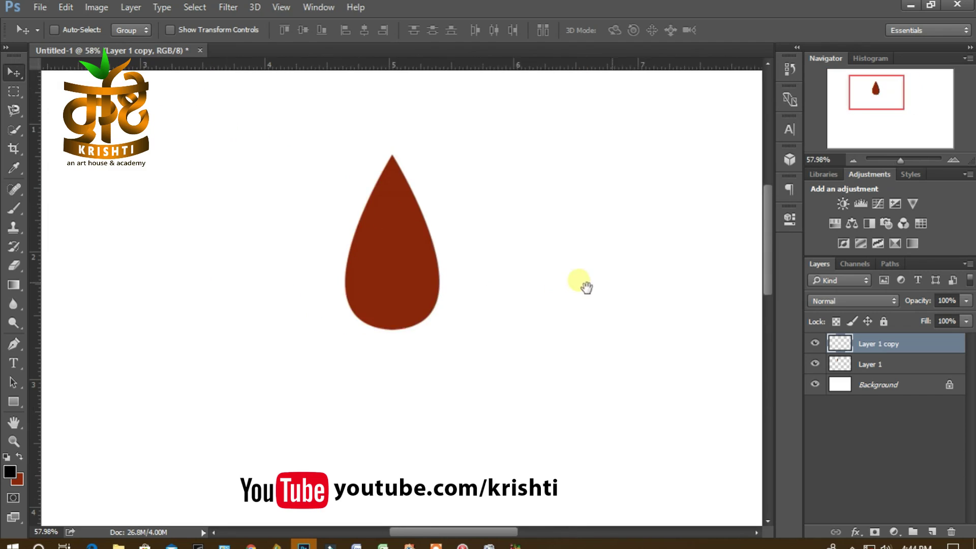
pyautogui.keyDown('shift'); pyautogui.click(908, 364); pyautogui.keyUp('shift')
pyautogui.rightClick(902, 365)
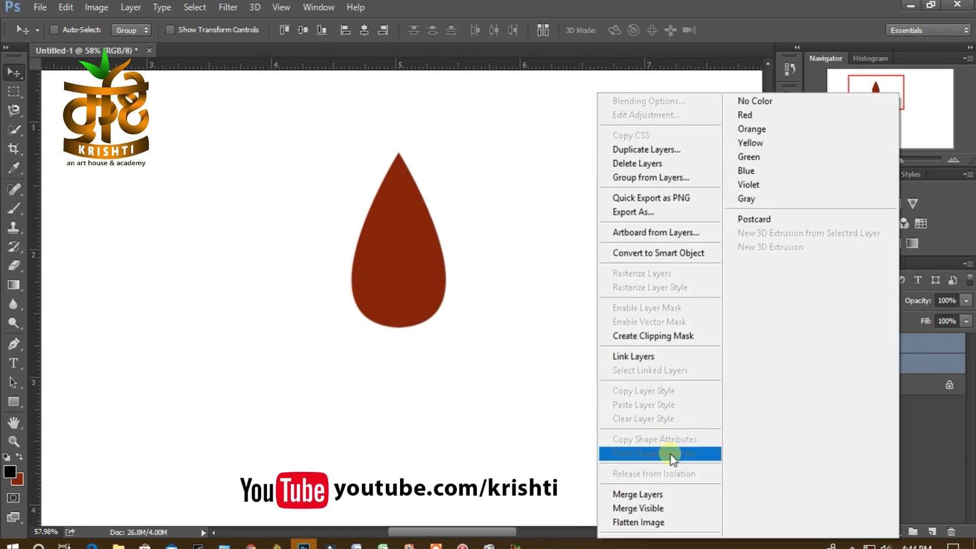
pyautogui.click(645, 493)
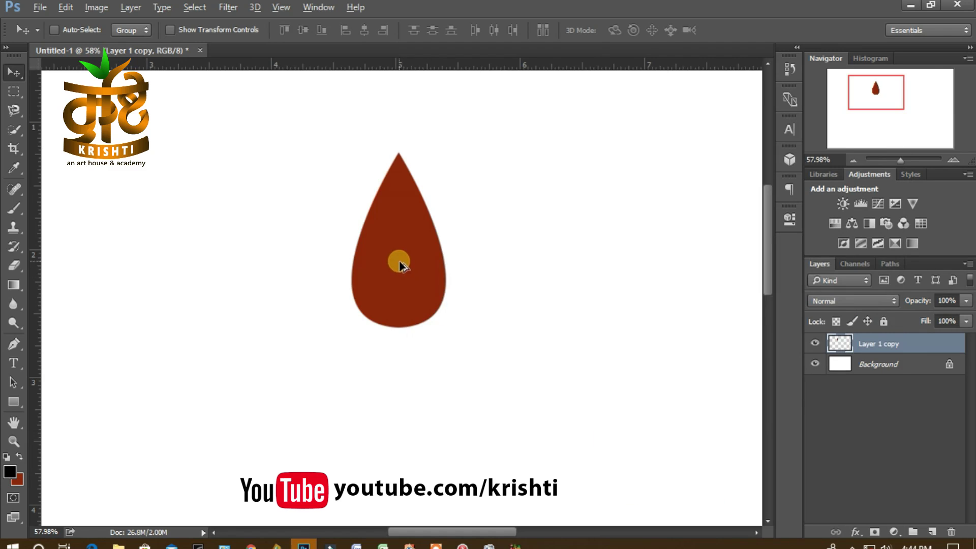
# Move the merged teardrop slightly to the right and down on the canvas.
pyautogui.scroll(-5, 400, 264)
pyautogui.moveTo(524, 292); pyautogui.dragTo(473, 198)
pyautogui.moveTo(348, 174); pyautogui.dragTo(376, 199)
pyautogui.press('ctrl')
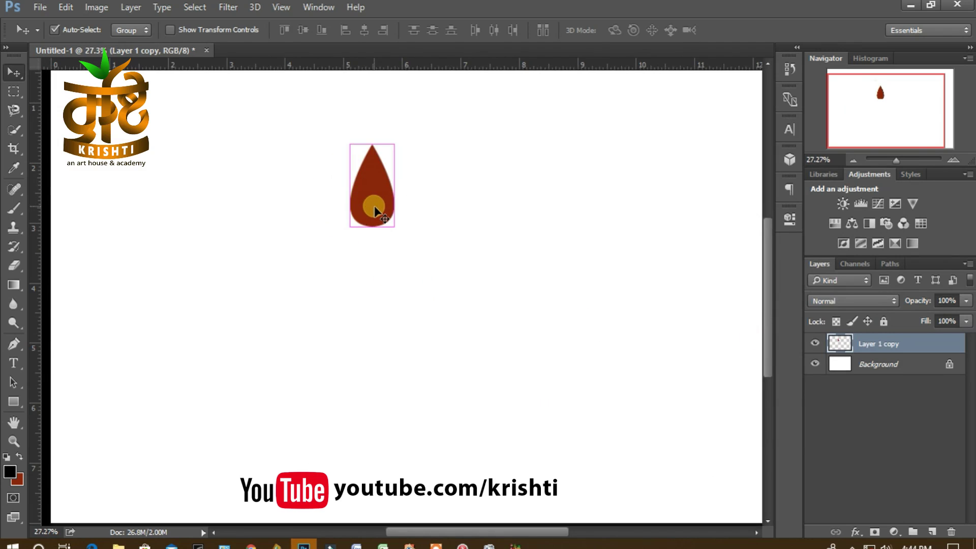
# Duplicate the teardrop layer, rotate the copy 90° clockwise and place it just below and to the right of the upper petal.
pyautogui.hotkey('ctrl', 'j')
pyautogui.hotkey('ctrl', 't')
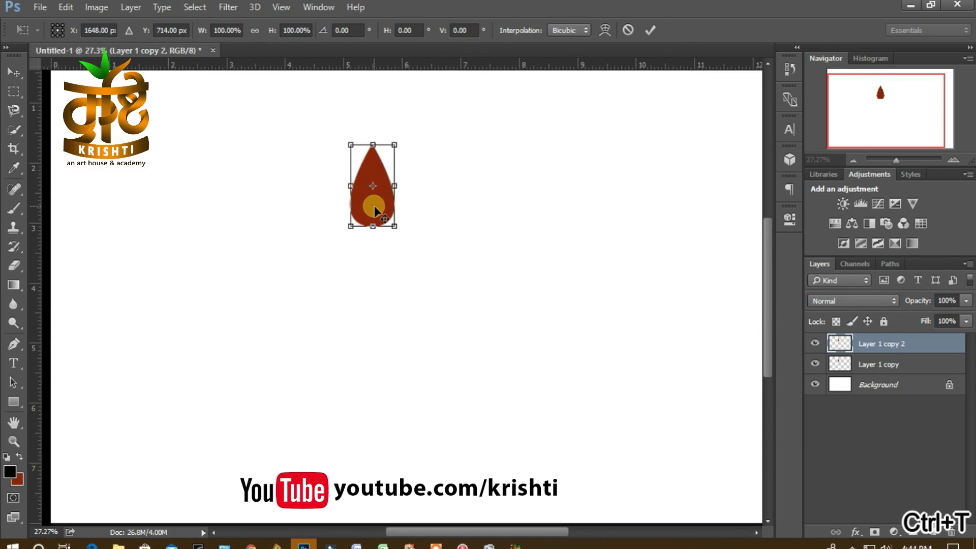
pyautogui.rightClick(374, 208)
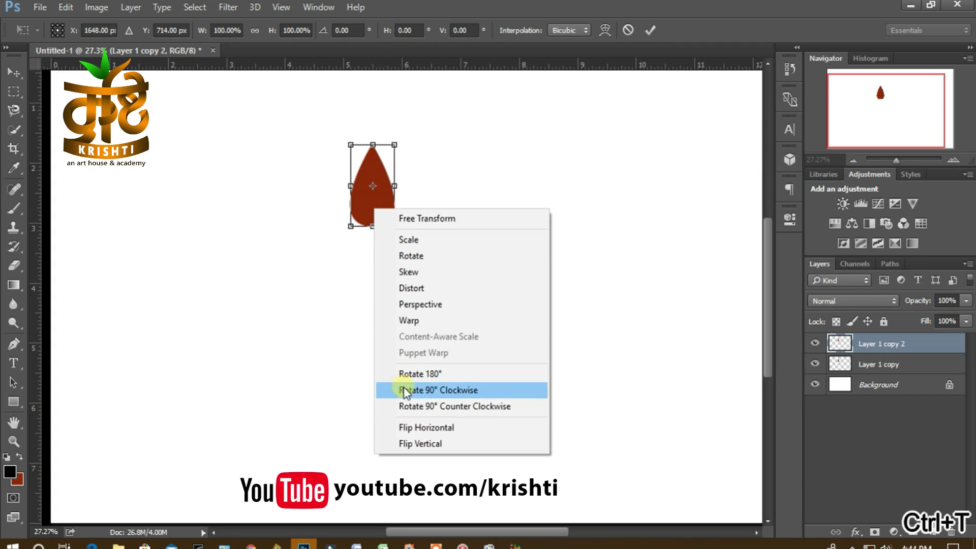
pyautogui.click(450, 397)
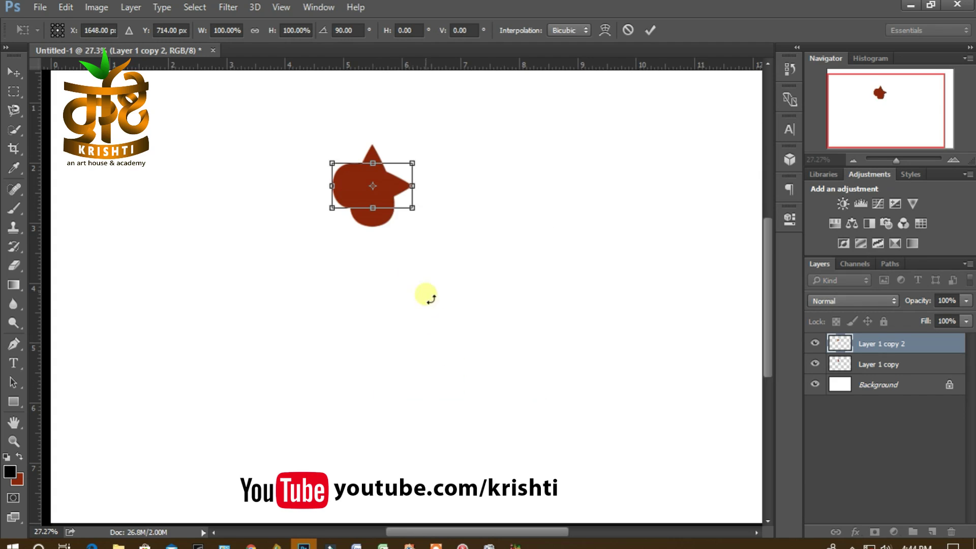
pyautogui.moveTo(388, 191); pyautogui.dragTo(431, 255)
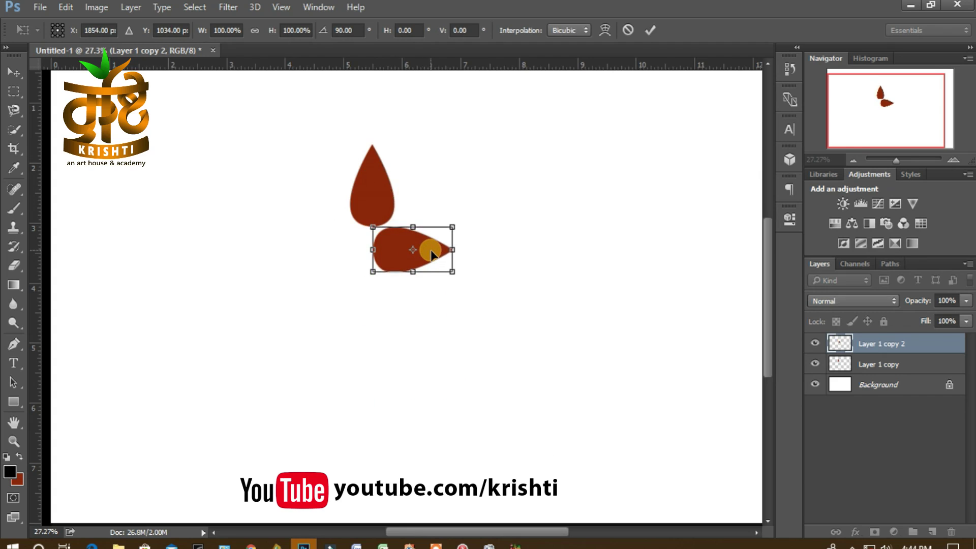
pyautogui.press('Return')
# Duplicate the right-pointing petal, rotate the copy 90° clockwise and place it directly below the upper petal as the lower petal.
pyautogui.hotkey('ctrl', 'j')
pyautogui.hotkey('ctrl', 't')
pyautogui.rightClick(433, 254)
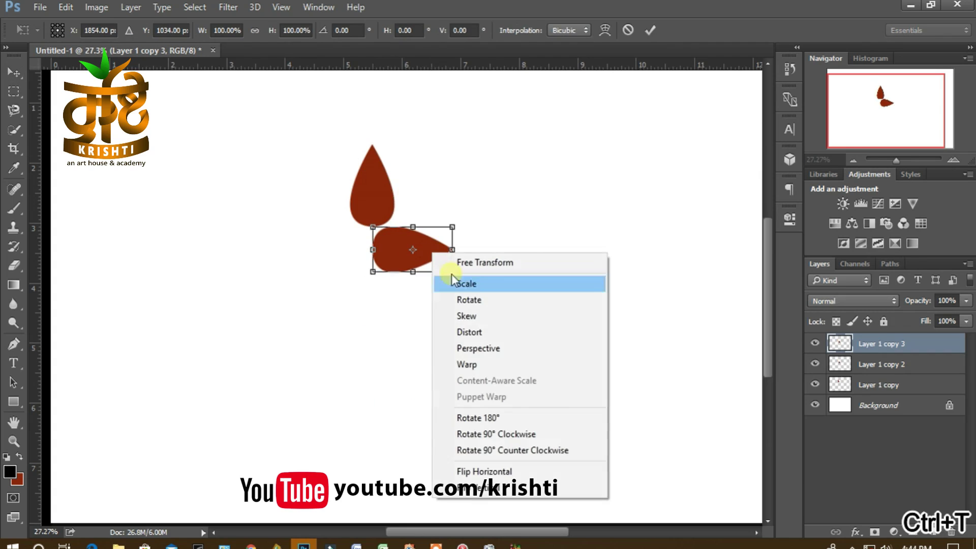
pyautogui.click(457, 434)
pyautogui.moveTo(415, 258); pyautogui.dragTo(375, 322)
pyautogui.click(650, 30)
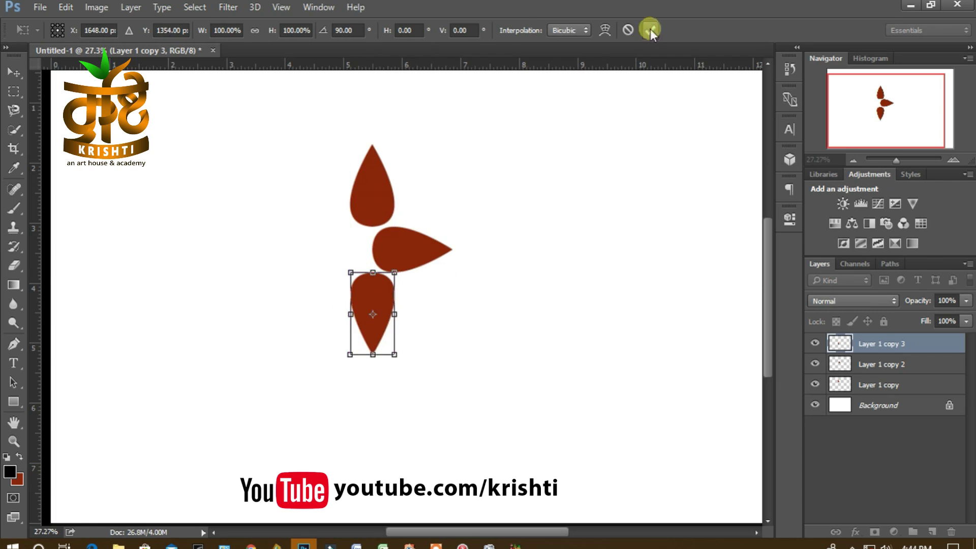
# Duplicate the lower petal, rotate the copy 90° to point left, place it as the left petal, and shift the right petal outward.
pyautogui.hotkey('ctrl', 'j')
pyautogui.hotkey('ctrl', 't')
pyautogui.rightClick(382, 300)
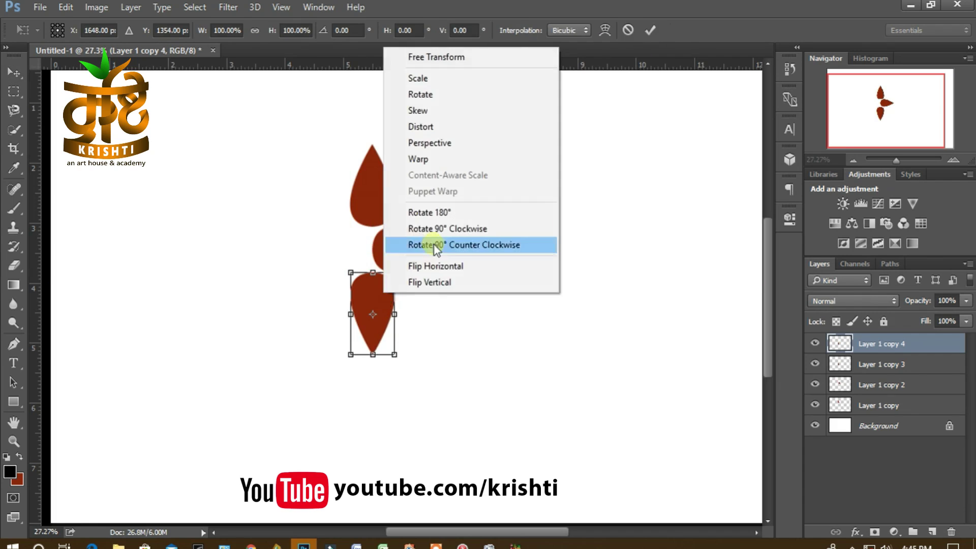
pyautogui.click(434, 242)
pyautogui.press('Return')
pyautogui.moveTo(382, 317); pyautogui.dragTo(347, 250)
pyautogui.moveTo(406, 249); pyautogui.dragTo(422, 244)
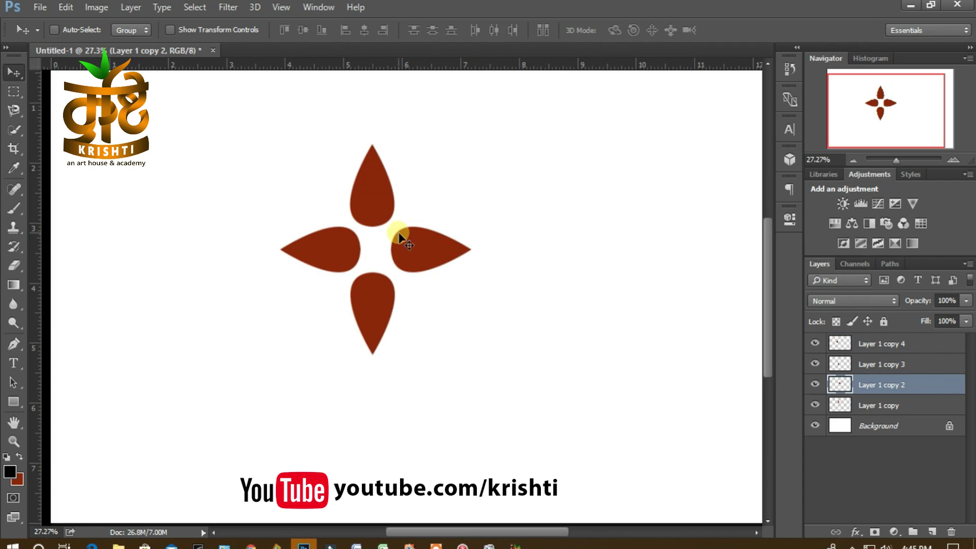
# Select the four petal layers and link them.
pyautogui.click(921, 406)
pyautogui.keyDown('shift'); pyautogui.click(921, 344); pyautogui.keyUp('shift')
pyautogui.rightClick(921, 344)
pyautogui.click(679, 356)
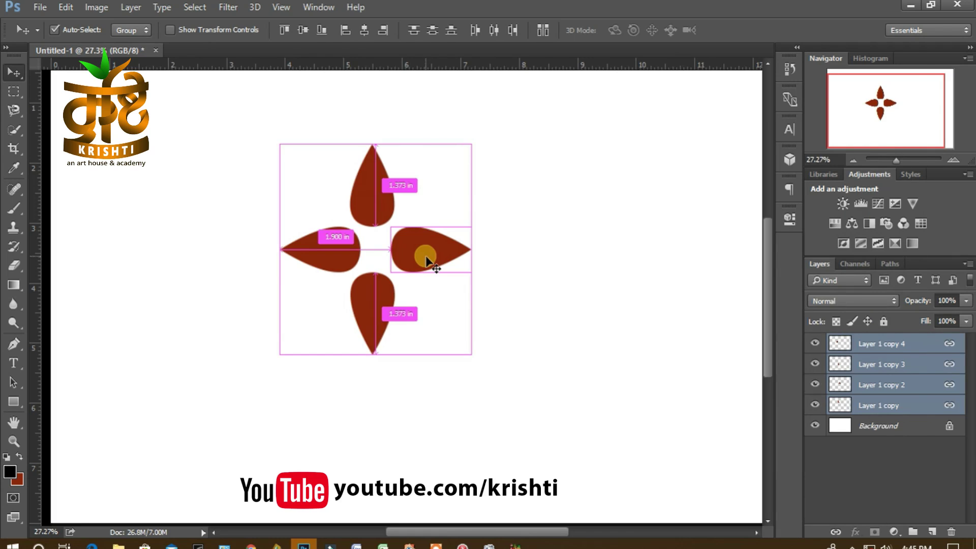
# Duplicate the four linked petals, rotate the copies 45.87°, scale them to 77.98% and centre them between the original petals.
pyautogui.hotkey('ctrl', 'j')
pyautogui.hotkey('ctrl', 't')
pyautogui.moveTo(584, 83); pyautogui.dragTo(611, 312)
pyautogui.moveTo(369, 395); pyautogui.dragTo(373, 332)
pyautogui.moveTo(395, 257); pyautogui.dragTo(390, 295)
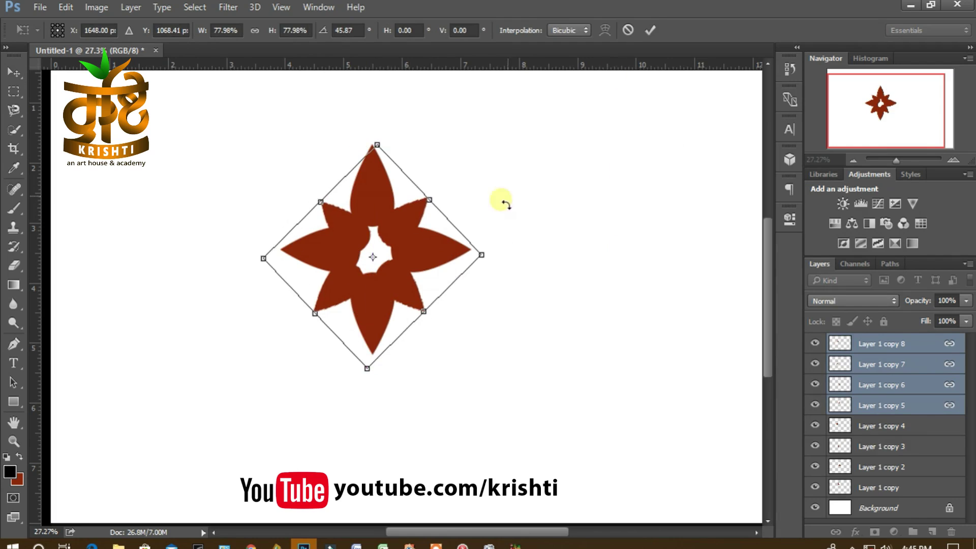
pyautogui.click(650, 30)
# Relink all eight petal layers together as one linked set.
pyautogui.click(907, 344)
pyautogui.keyDown('shift'); pyautogui.click(915, 484); pyautogui.keyUp('shift')
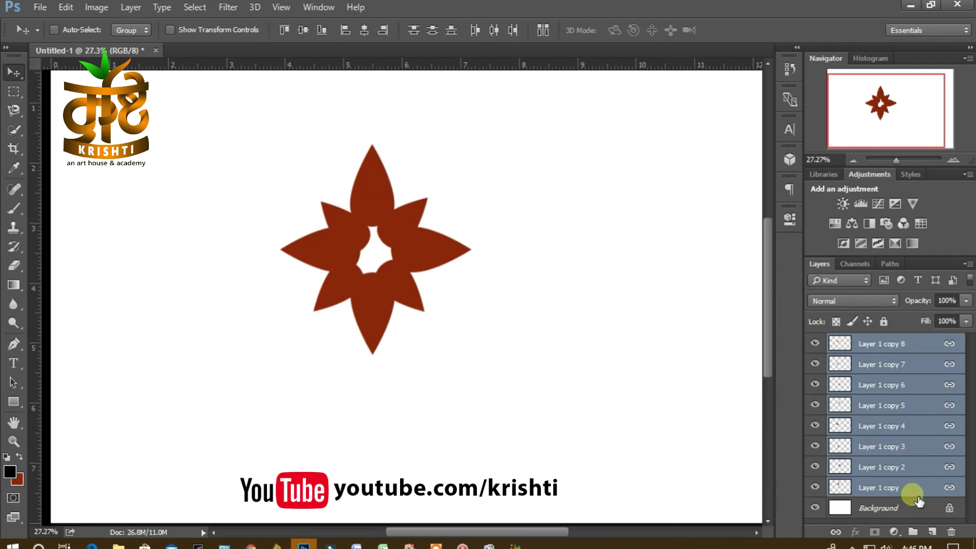
pyautogui.rightClick(912, 483)
pyautogui.click(742, 303)
pyautogui.rightClick(902, 486)
pyautogui.click(734, 304)
# Select all eight petal layers and put them into a new group.
pyautogui.click(904, 344)
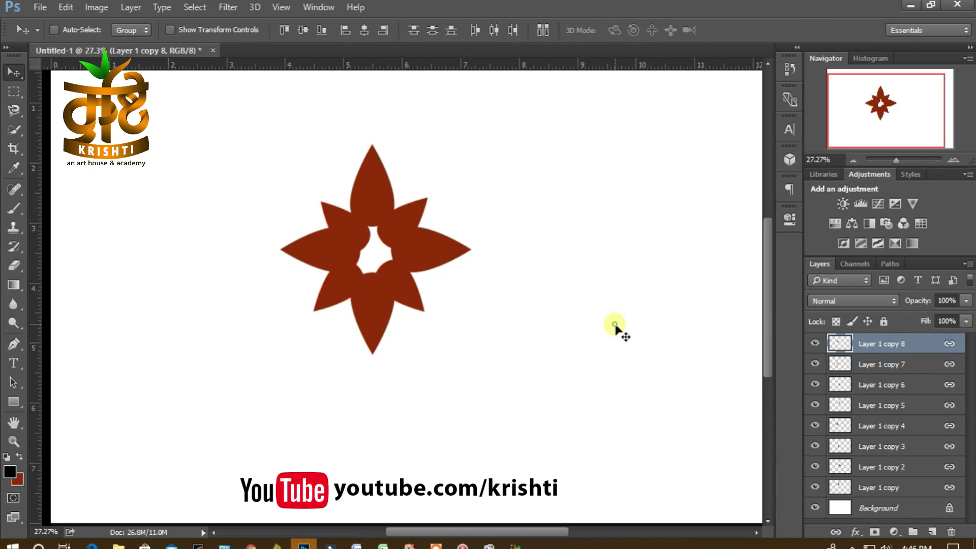
pyautogui.keyDown('shift'); pyautogui.click(928, 493); pyautogui.keyUp('shift')
pyautogui.moveTo(928, 493); pyautogui.dragTo(913, 531)
# Open the petal group's layer style settings and enable Bevel & Emboss.
pyautogui.doubleClick(940, 348)
pyautogui.moveTo(495, 57); pyautogui.dragTo(819, 40)
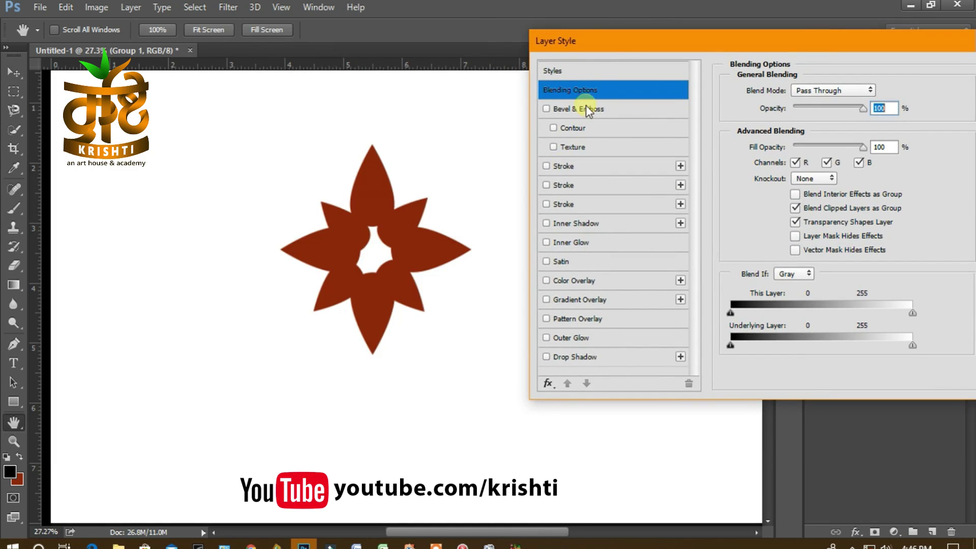
pyautogui.moveTo(617, 41); pyautogui.dragTo(576, 21)
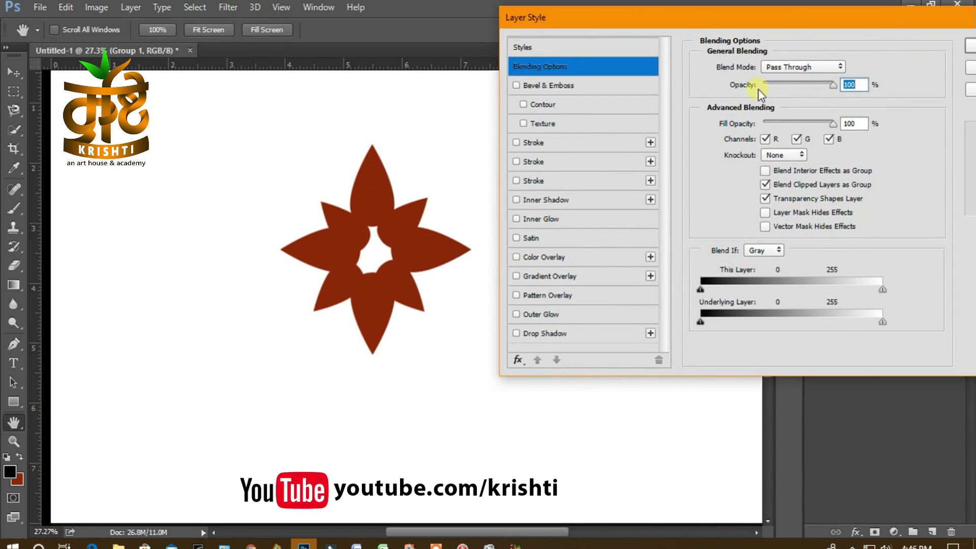
pyautogui.click(516, 86)
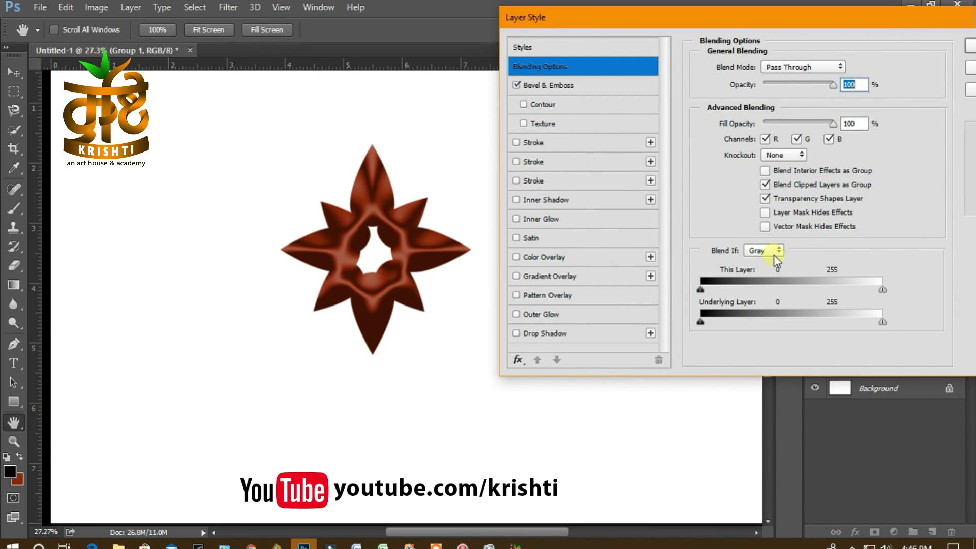
# Compare gloss contour presets in the petal group's Bevel & Emboss settings and choose Ring.
pyautogui.click(598, 87)
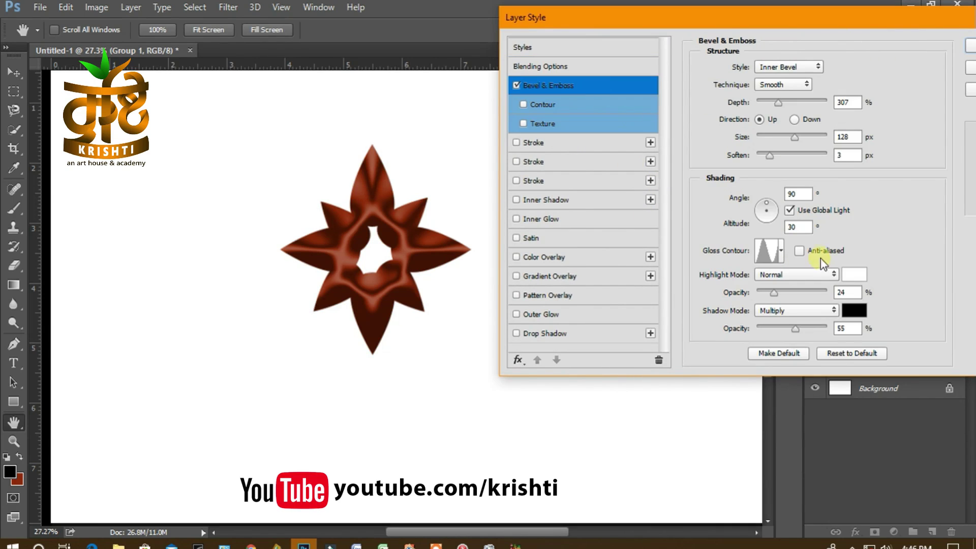
pyautogui.click(768, 249)
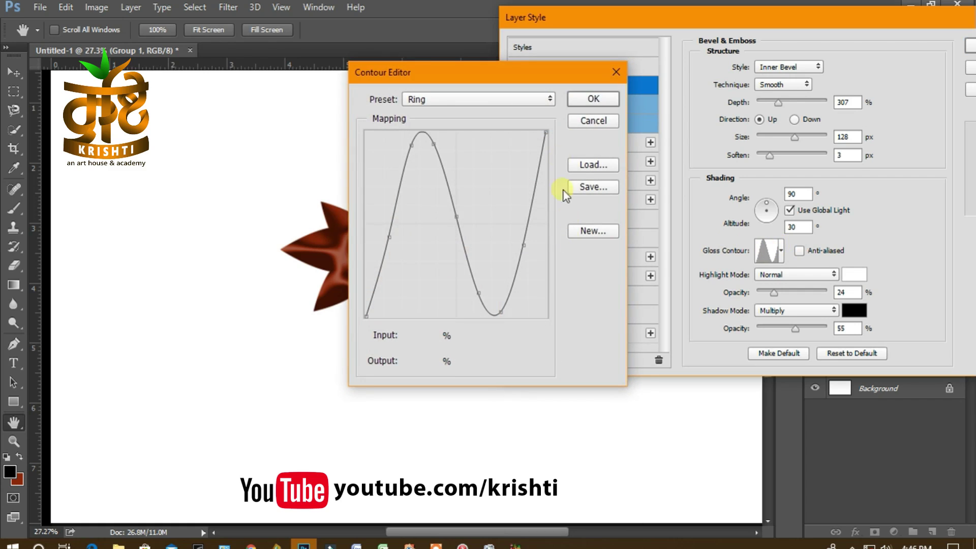
pyautogui.click(615, 71)
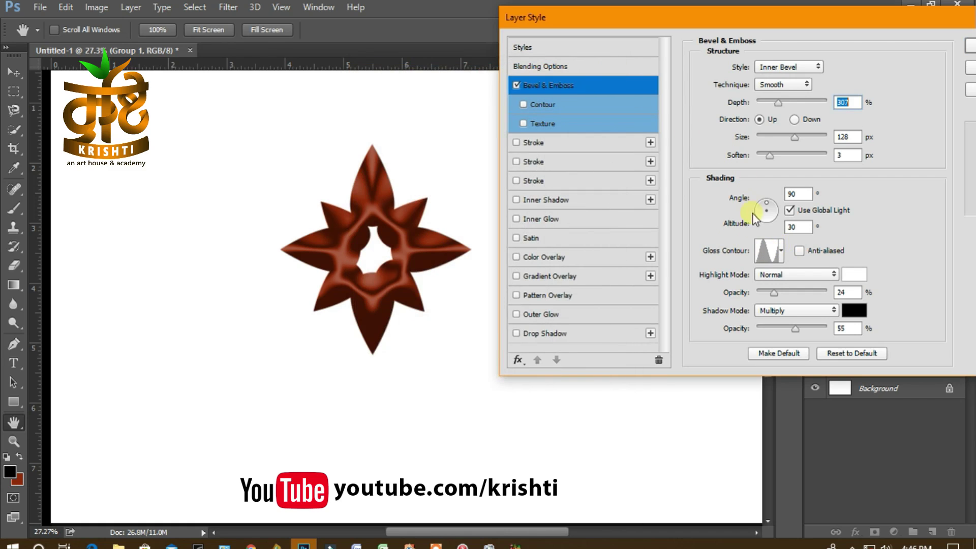
pyautogui.click(779, 250)
pyautogui.click(695, 308)
pyautogui.click(720, 315)
pyautogui.click(812, 314)
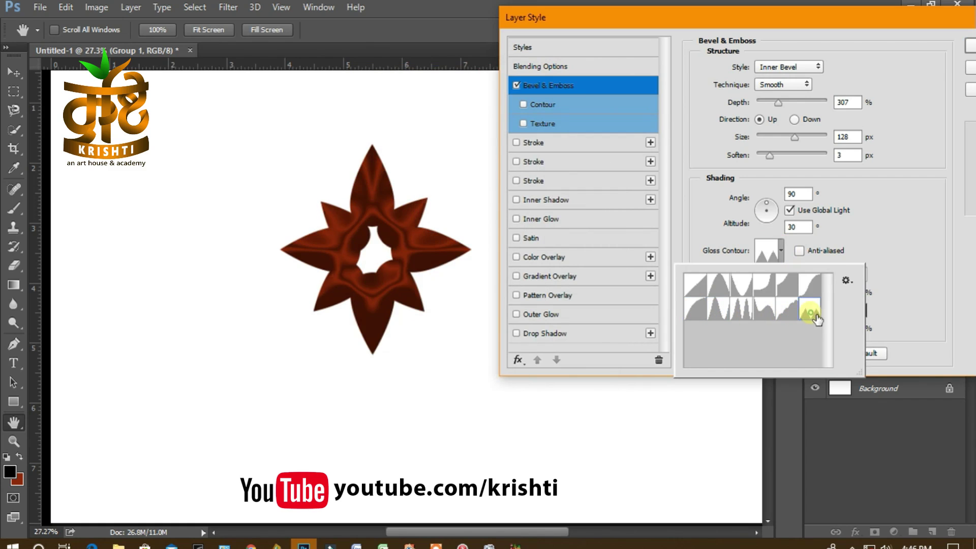
pyautogui.click(717, 308)
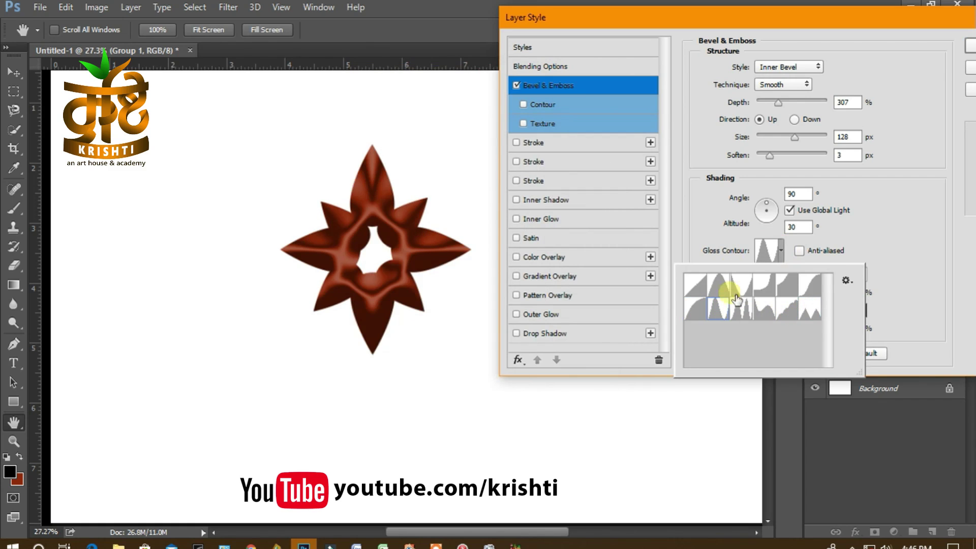
pyautogui.click(894, 165)
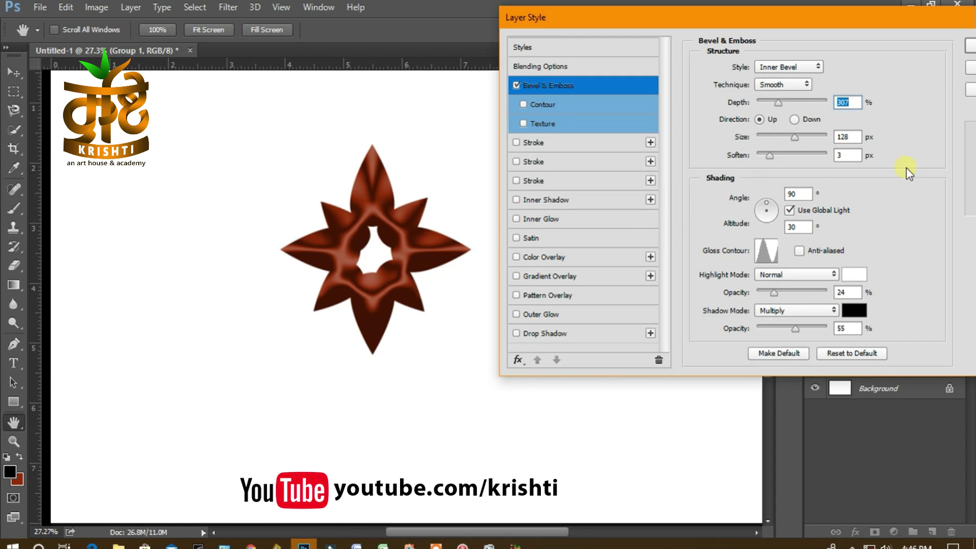
# Set the bevel depth to 286%, size to 125 px, highlight opacity to 41% and shadow opacity to 55%, and apply the style.
pyautogui.moveTo(795, 327)
pyautogui.mouseDown()
pyautogui.moveTo(810, 330)
pyautogui.moveTo(796, 326)
pyautogui.mouseUp()
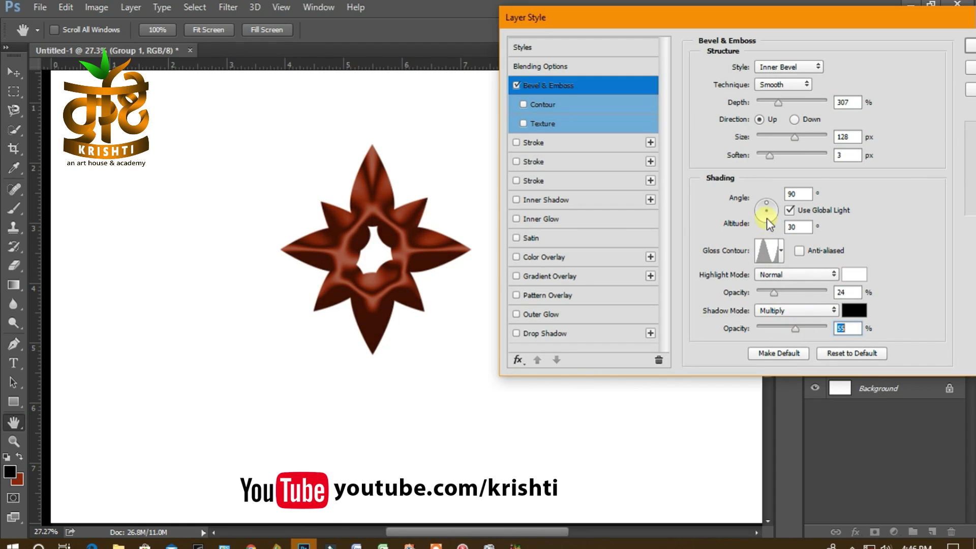
pyautogui.moveTo(793, 135); pyautogui.dragTo(794, 142)
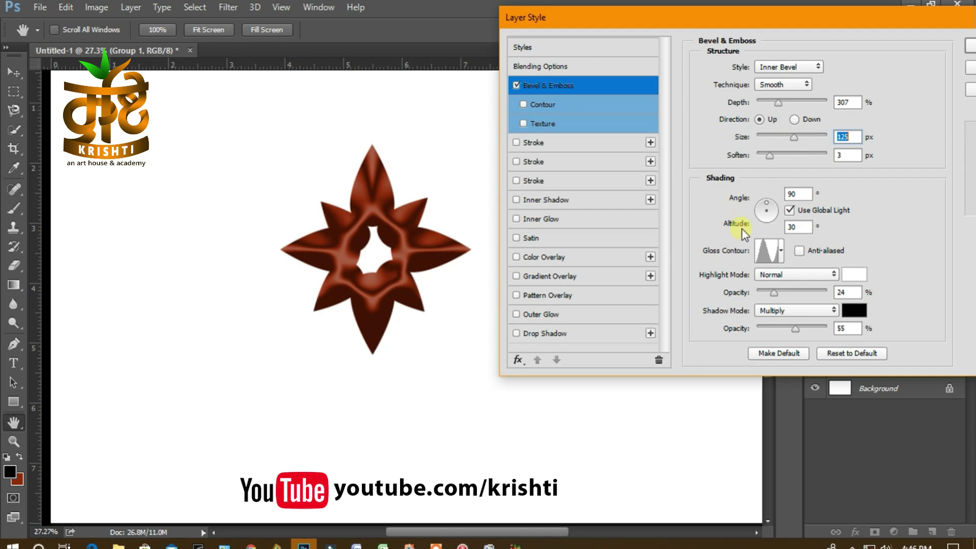
pyautogui.moveTo(778, 100); pyautogui.dragTo(773, 101)
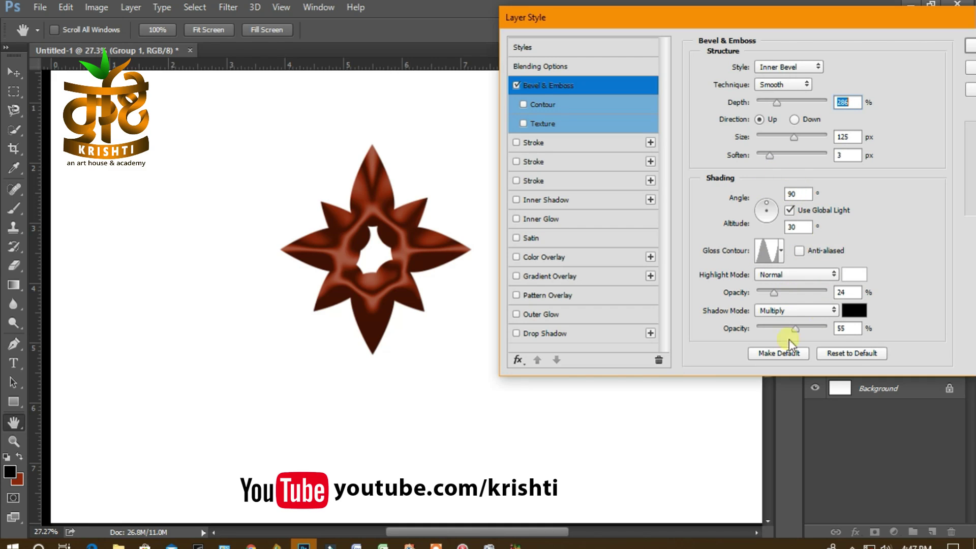
pyautogui.moveTo(773, 293); pyautogui.dragTo(789, 297)
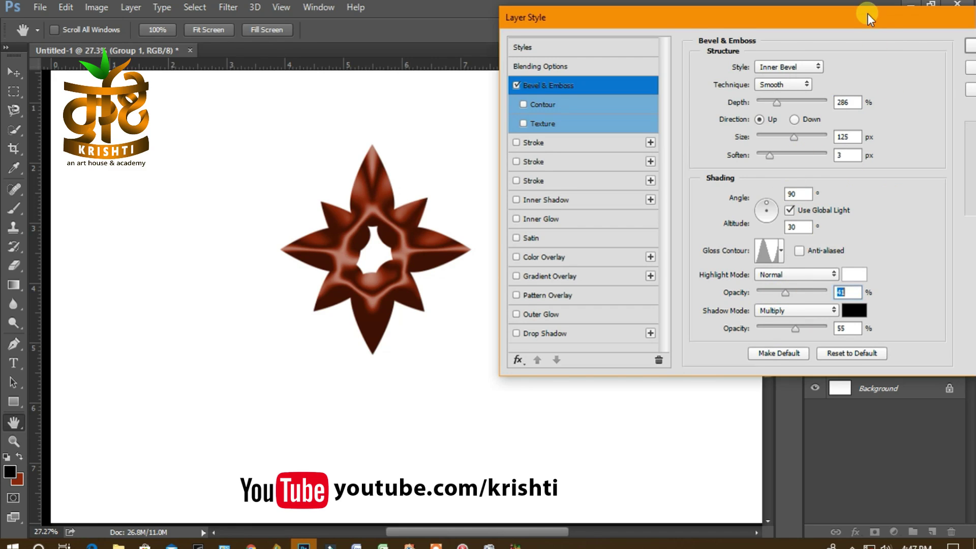
pyautogui.moveTo(867, 13); pyautogui.dragTo(666, 19)
pyautogui.click(838, 62)
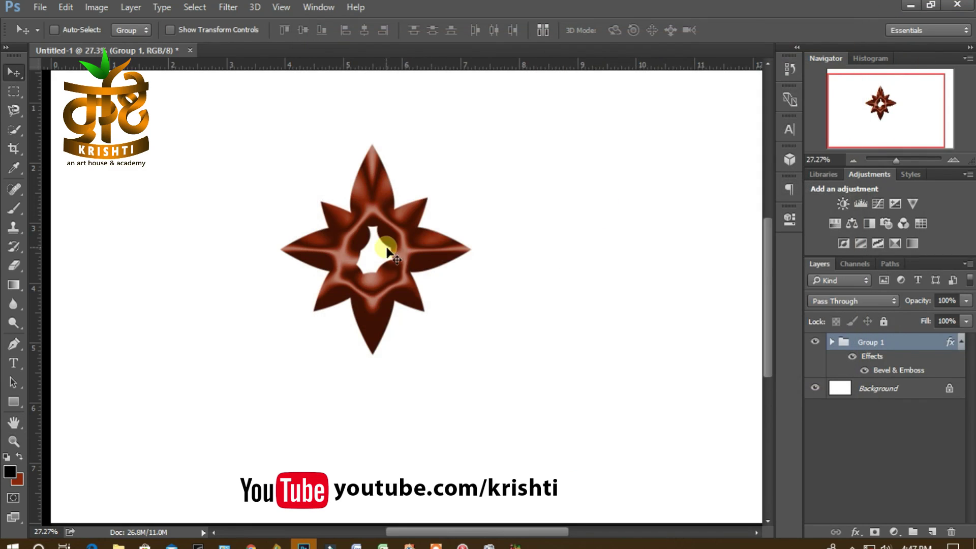
# Move the petal ornament slightly to the right on the canvas and check the layers inside its group.
pyautogui.moveTo(435, 244); pyautogui.dragTo(463, 243)
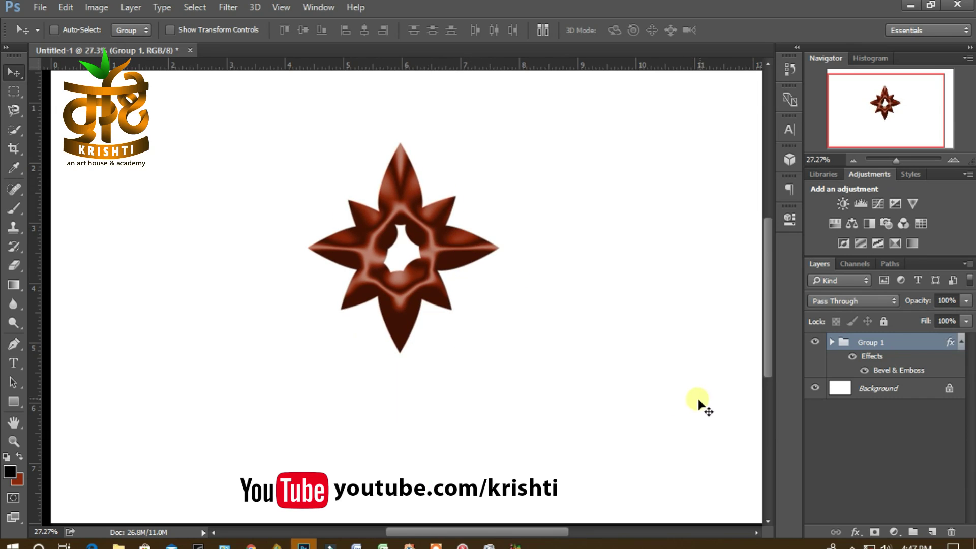
pyautogui.click(926, 346)
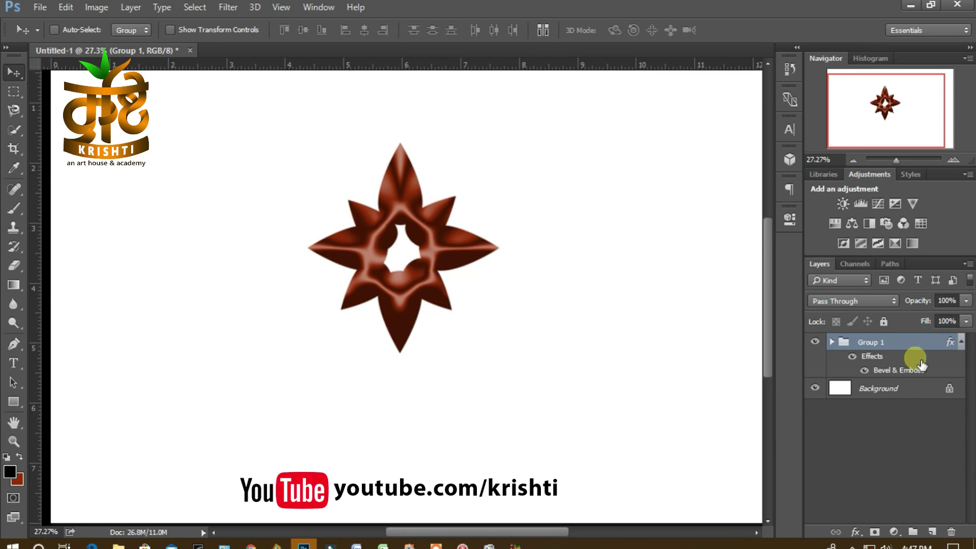
pyautogui.click(832, 342)
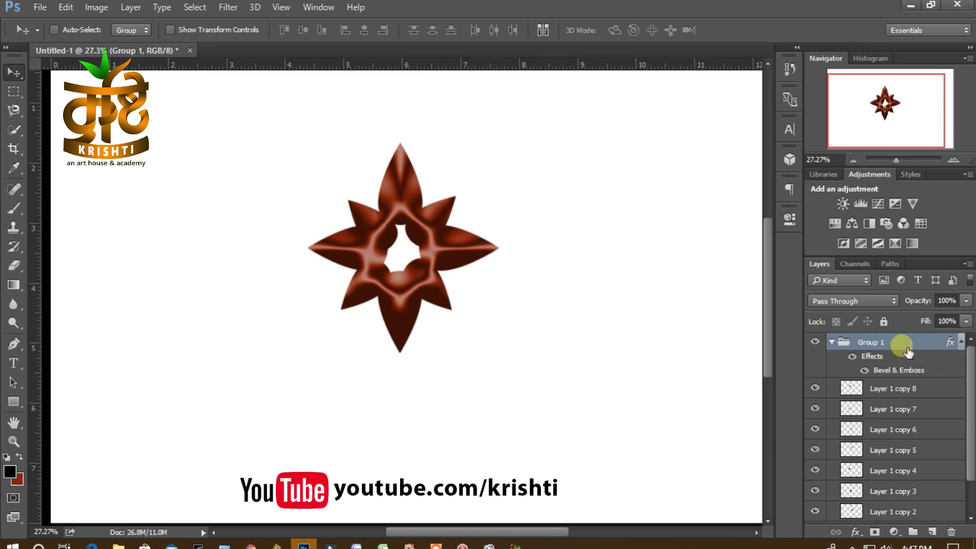
pyautogui.click(832, 341)
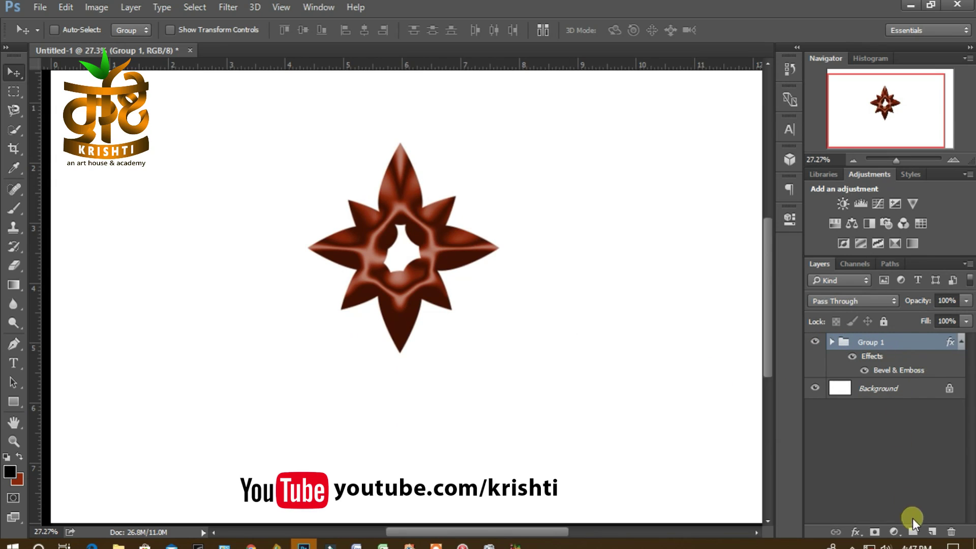
# Add a new layer above the petal group and set the Elliptical Marquee tool's style to Normal.
pyautogui.click(931, 531)
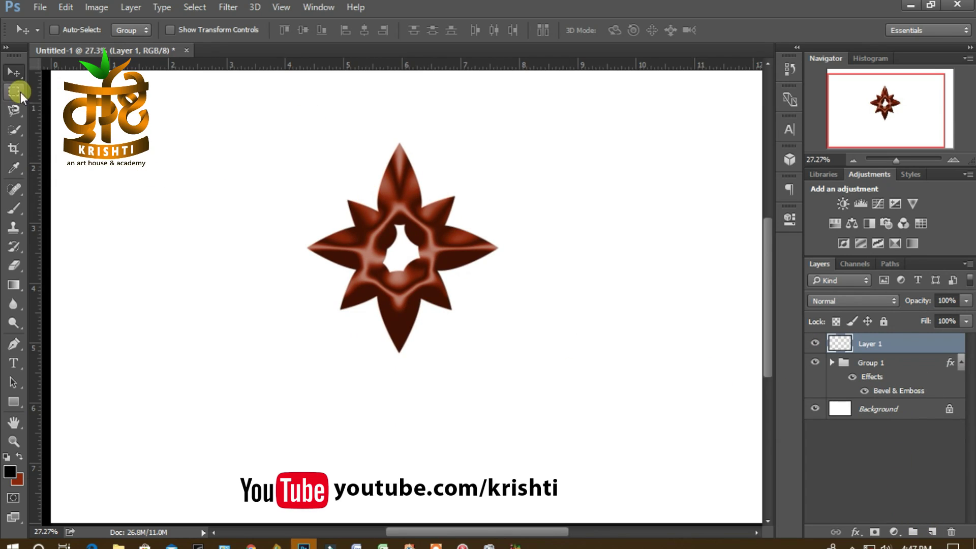
pyautogui.moveTo(14, 91); pyautogui.dragTo(79, 109)
pyautogui.click(79, 109)
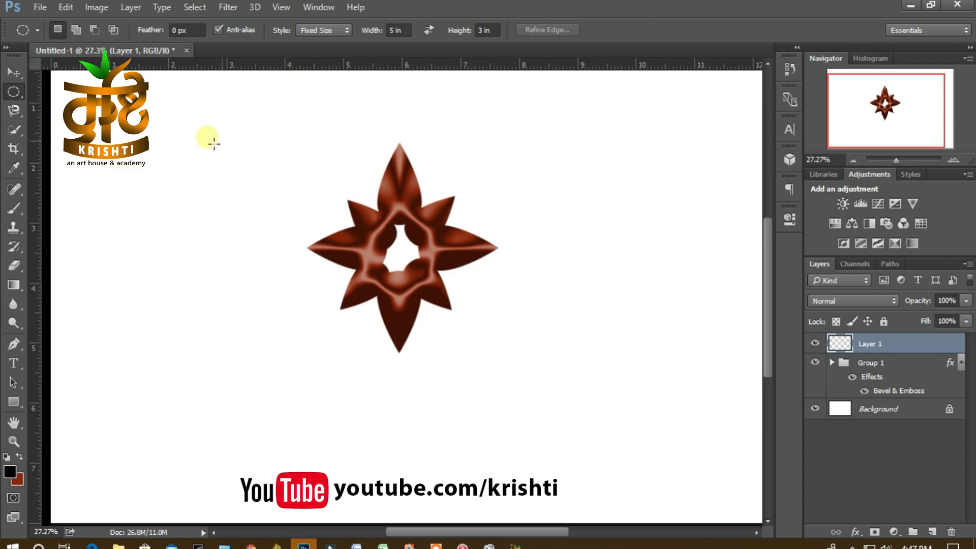
pyautogui.moveTo(242, 135); pyautogui.dragTo(285, 179)
pyautogui.click(416, 213)
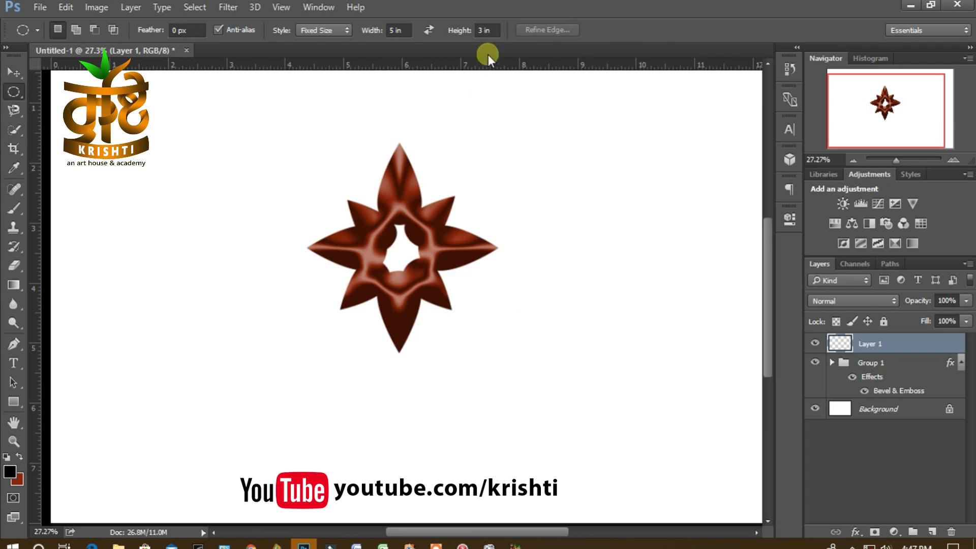
pyautogui.click(394, 30)
pyautogui.click(345, 31)
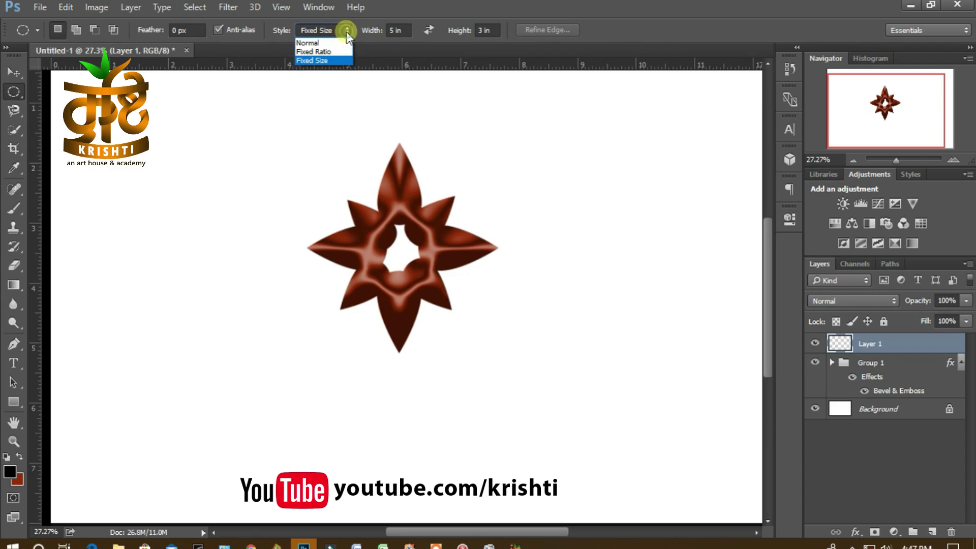
pyautogui.click(337, 41)
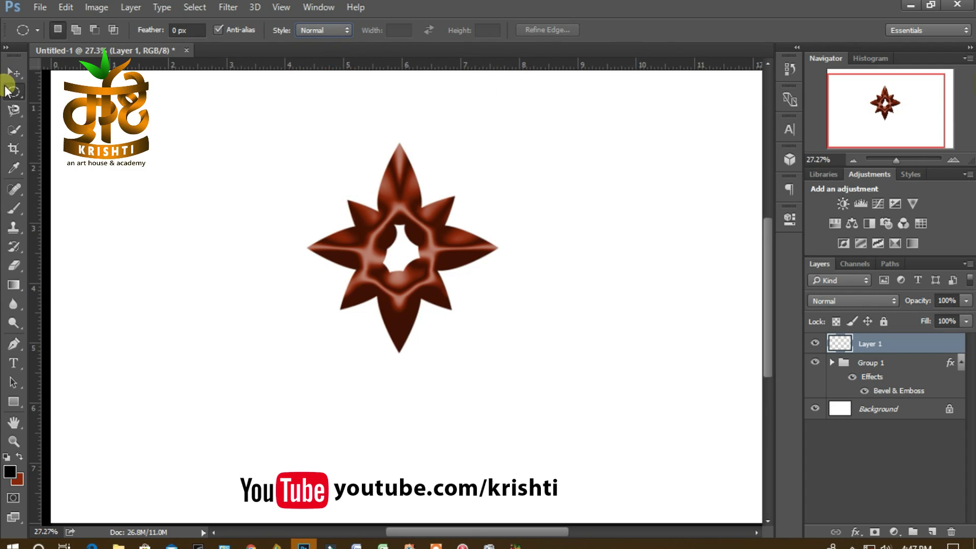
# Draw a circular selection about 1.1 in wide beside the ornament, fill it with the dark red background colour and deselect.
pyautogui.moveTo(179, 166); pyautogui.dragTo(241, 229)
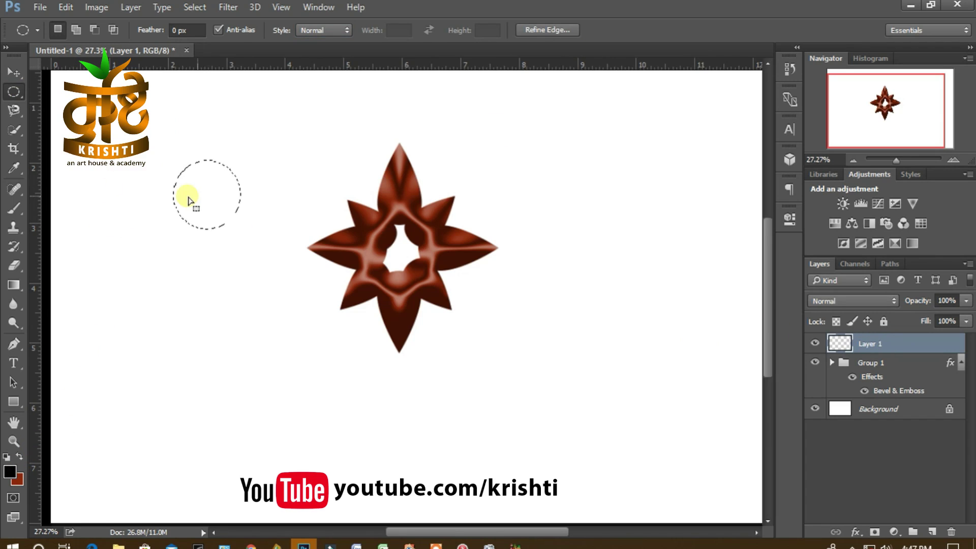
pyautogui.hotkey('ctrl', 'BackSpace')
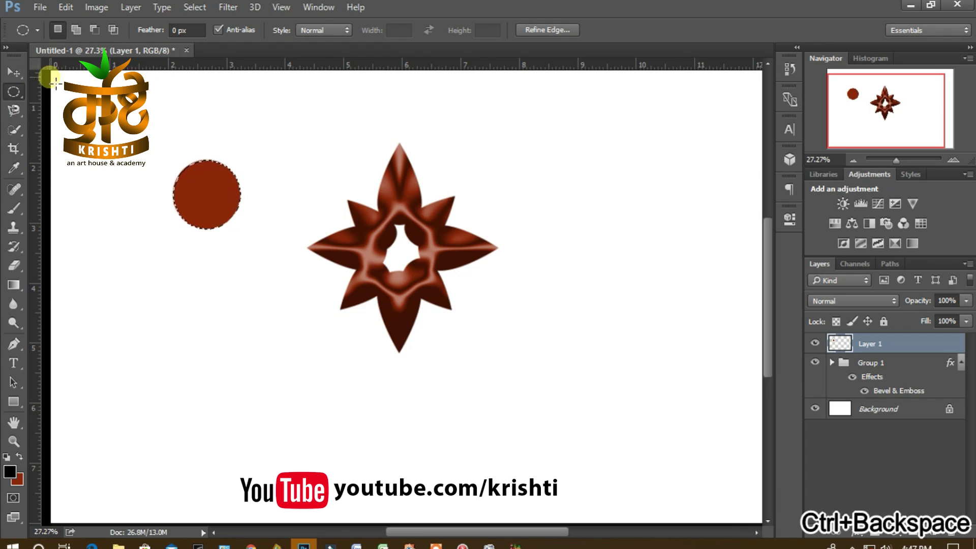
pyautogui.click(20, 73)
pyautogui.click(197, 7)
pyautogui.click(219, 37)
# Move the red circle onto the flower's centre, scale it down to cover the central hole and centre it there.
pyautogui.rightClick(216, 193)
pyautogui.click(224, 194)
pyautogui.moveTo(215, 194); pyautogui.dragTo(410, 258)
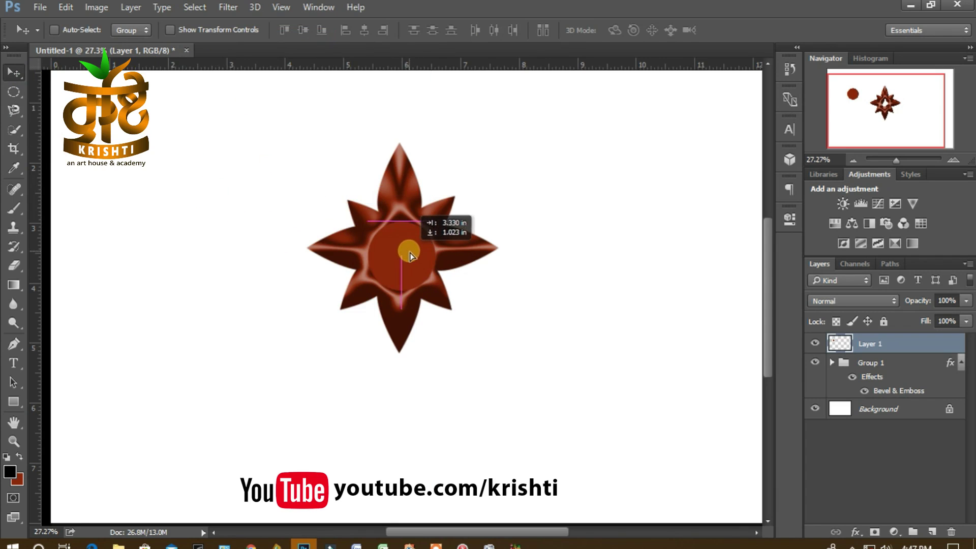
pyautogui.press('ctrl')
pyautogui.hotkey('ctrl', 't')
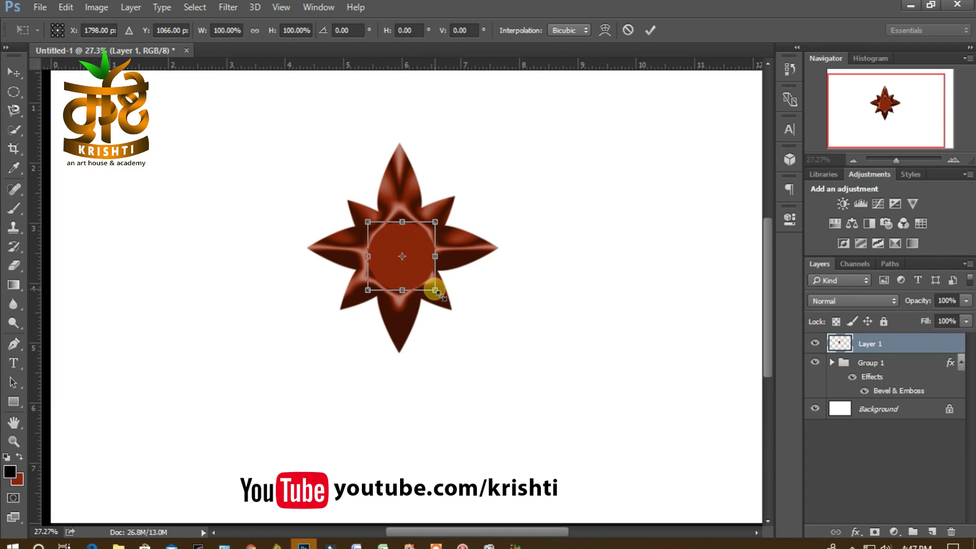
pyautogui.moveTo(435, 289); pyautogui.dragTo(421, 276)
pyautogui.moveTo(415, 271); pyautogui.dragTo(401, 249)
pyautogui.click(652, 31)
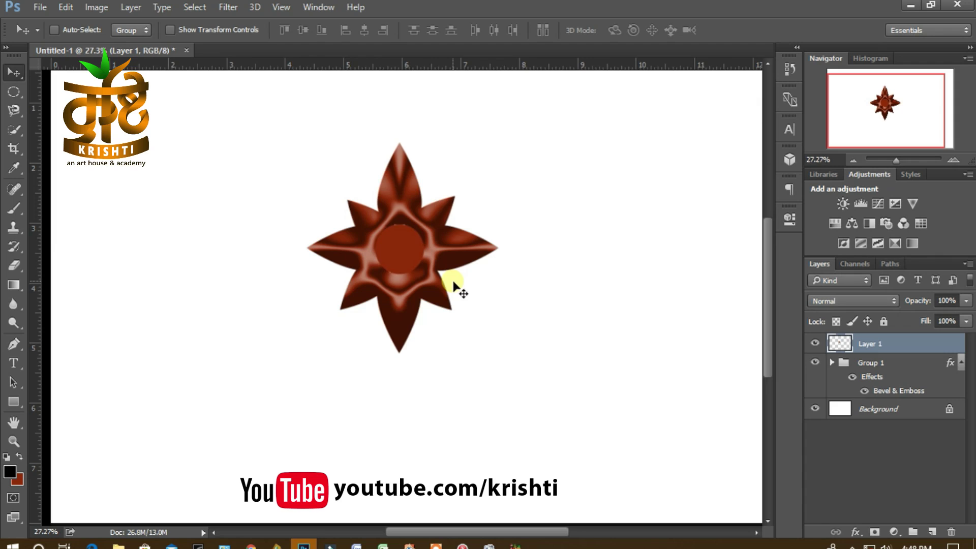
# Copy the petal group's layer style and paste it onto the circle layer.
pyautogui.click(918, 363)
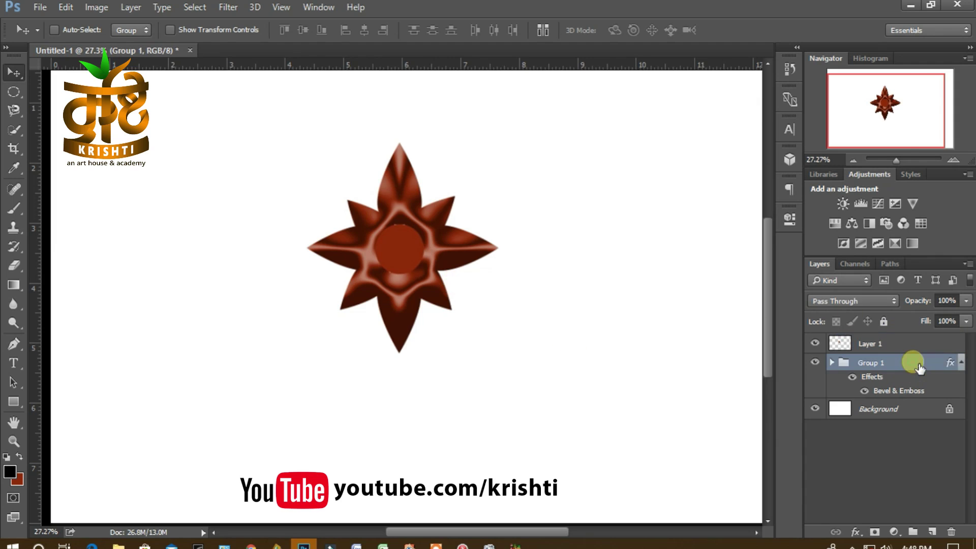
pyautogui.rightClick(917, 364)
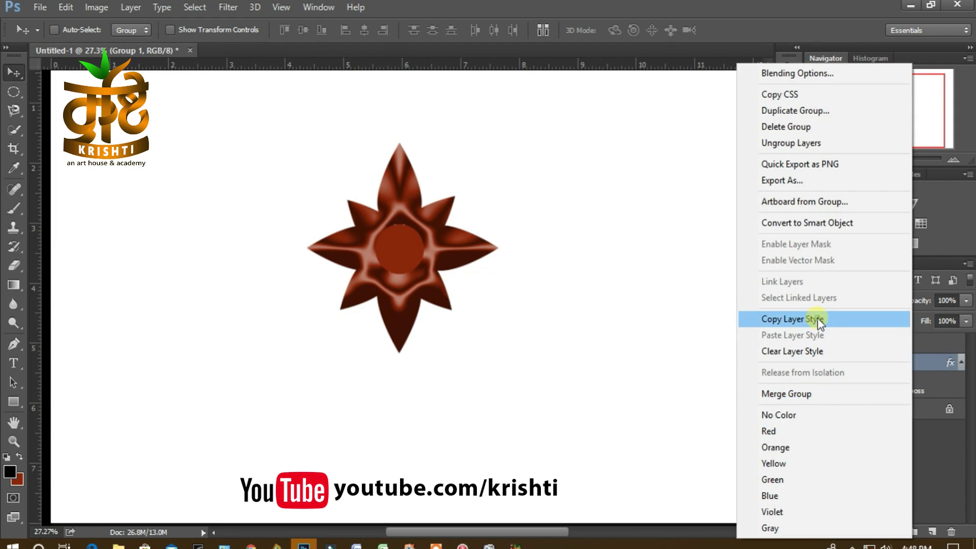
pyautogui.click(818, 319)
pyautogui.click(898, 348)
pyautogui.rightClick(906, 349)
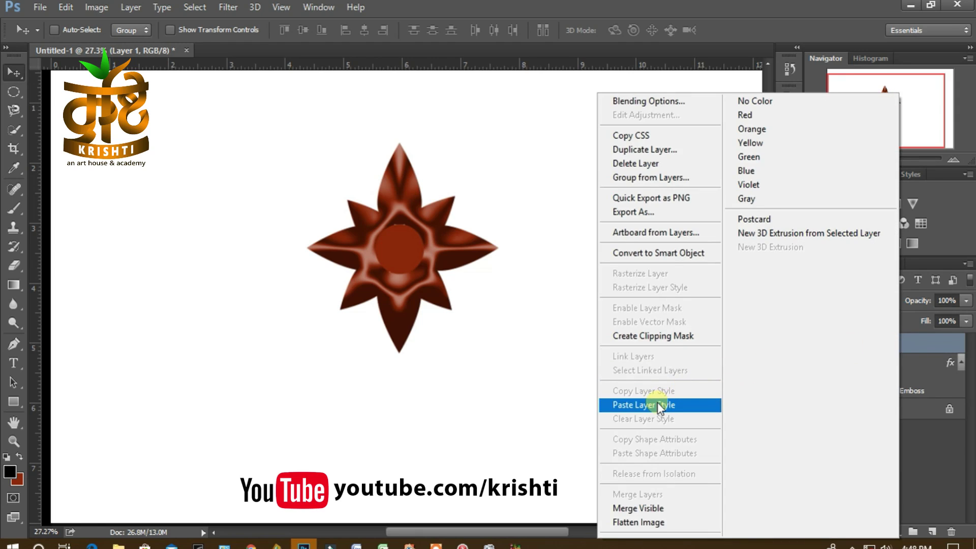
pyautogui.click(657, 404)
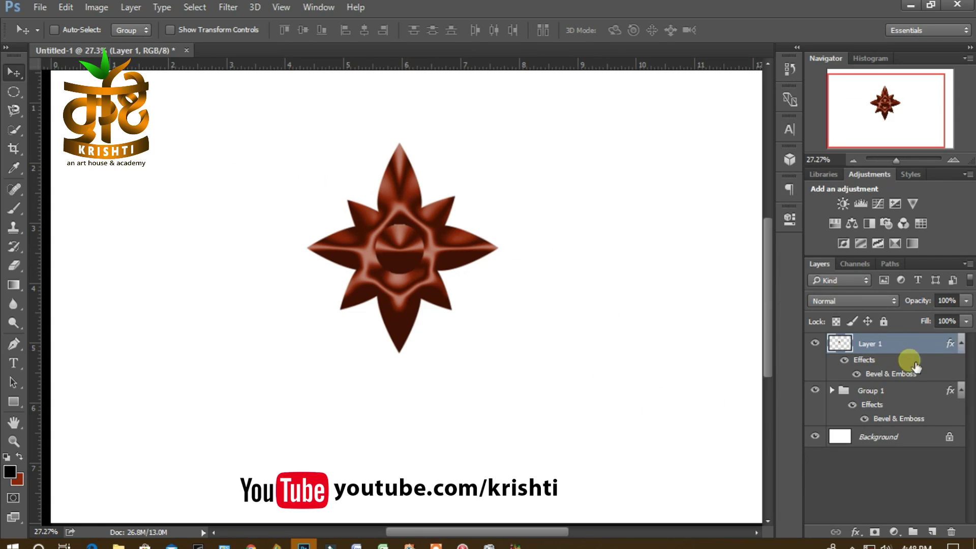
# Put the circle layer and petal group together in a new group and toggle its visibility to check it.
pyautogui.keyDown('ctrl'); pyautogui.click(924, 392); pyautogui.keyUp('ctrl')
pyautogui.moveTo(919, 399); pyautogui.dragTo(914, 533)
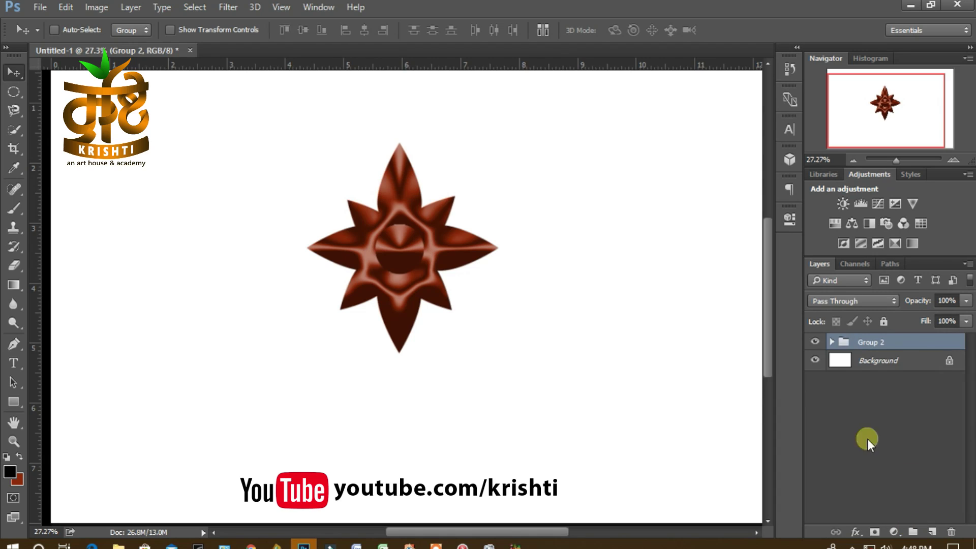
pyautogui.click(816, 342)
pyautogui.click(815, 342)
# Move the complete flower ornament to the upper-right corner of the canvas.
pyautogui.moveTo(412, 250); pyautogui.dragTo(519, 247)
pyautogui.scroll(-2, 443, 284)
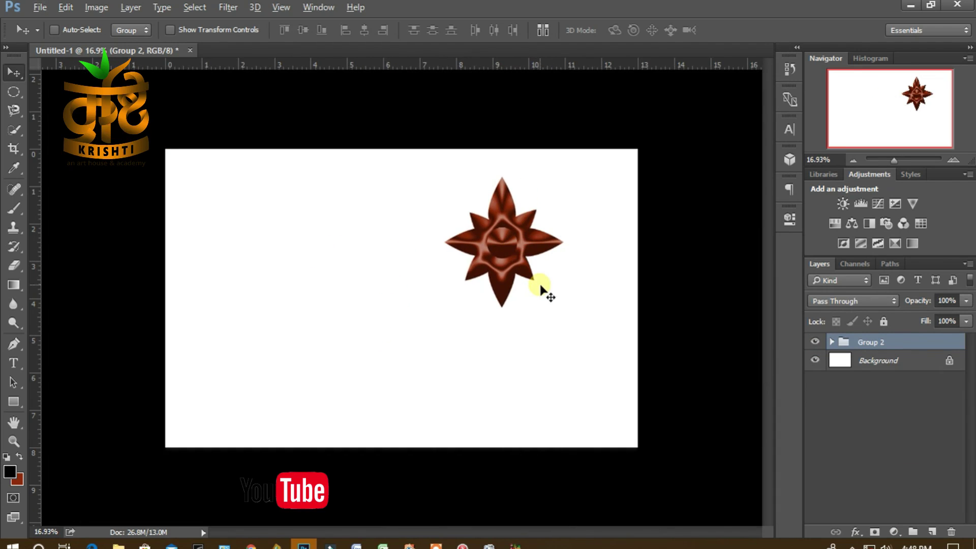
pyautogui.scroll(3, 541, 290)
pyautogui.scroll(-2, 542, 279)
pyautogui.moveTo(542, 272); pyautogui.dragTo(586, 235)
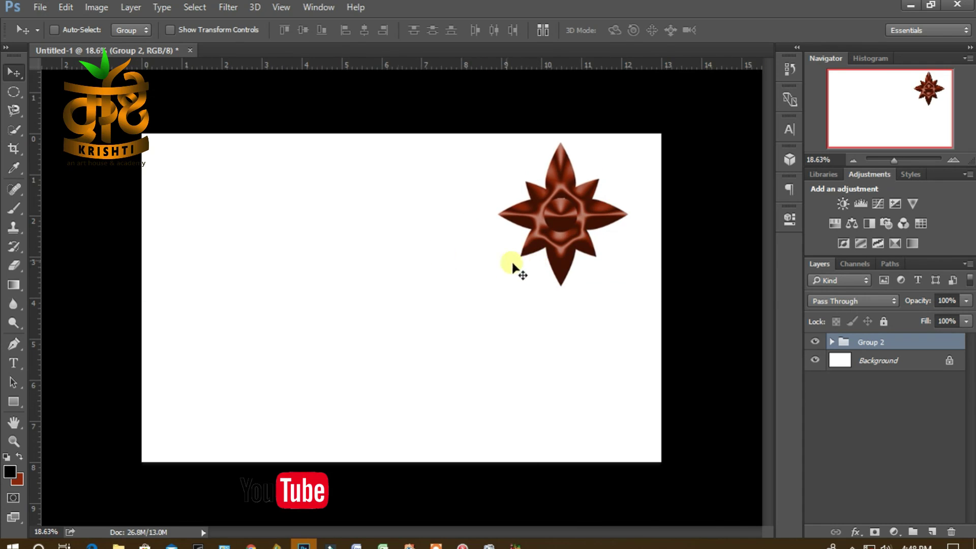
# Add the text "Good" in colour 892608 between the canvas's left edge and the flower ornament.
pyautogui.click(14, 362)
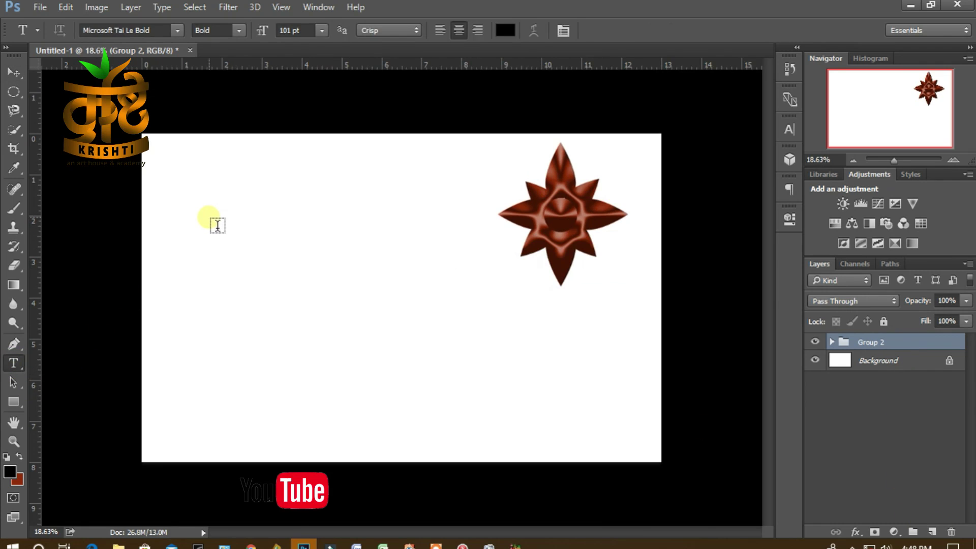
pyautogui.click(365, 240)
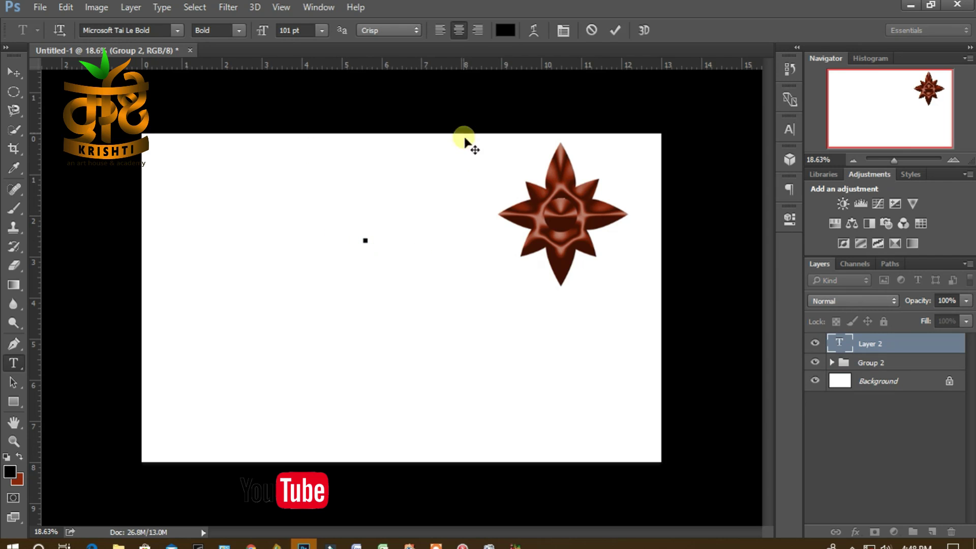
pyautogui.click(505, 30)
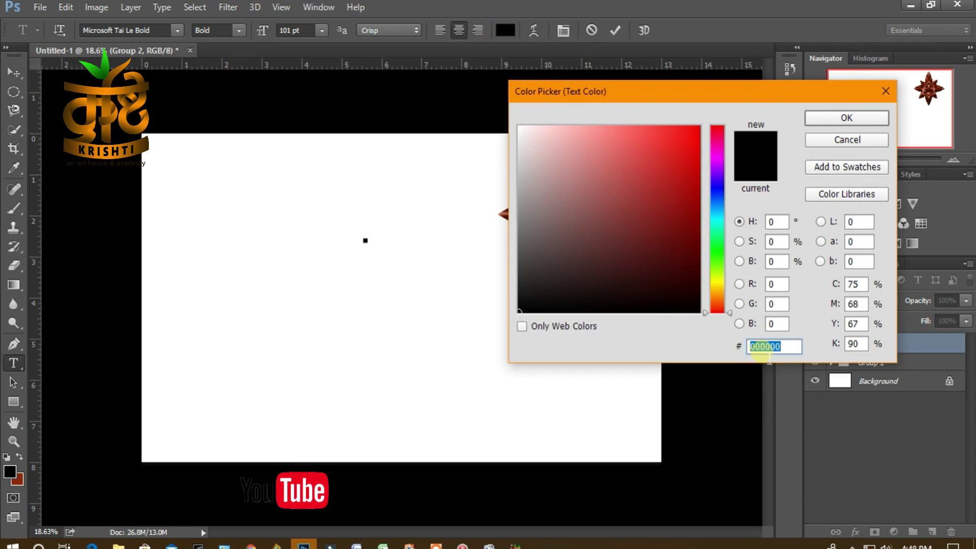
pyautogui.write('892608')
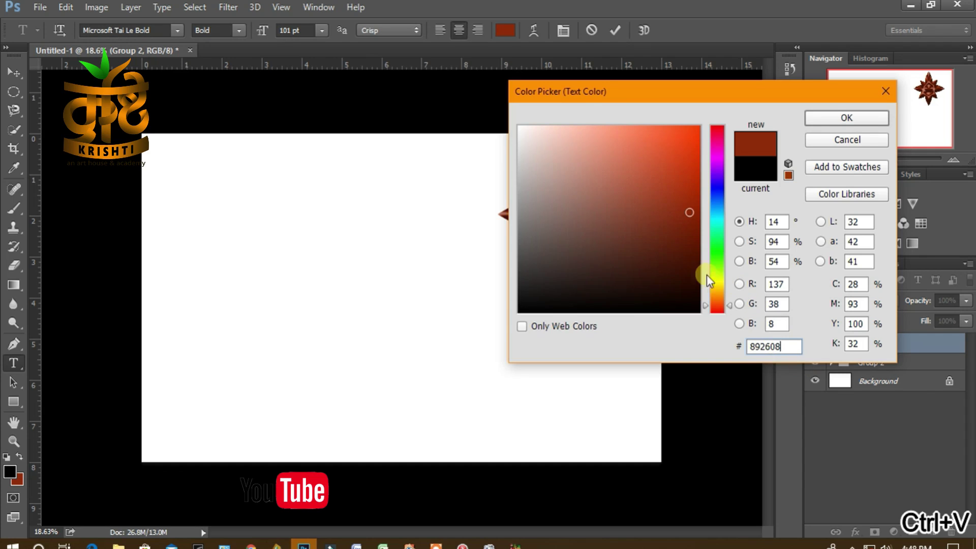
pyautogui.click(843, 118)
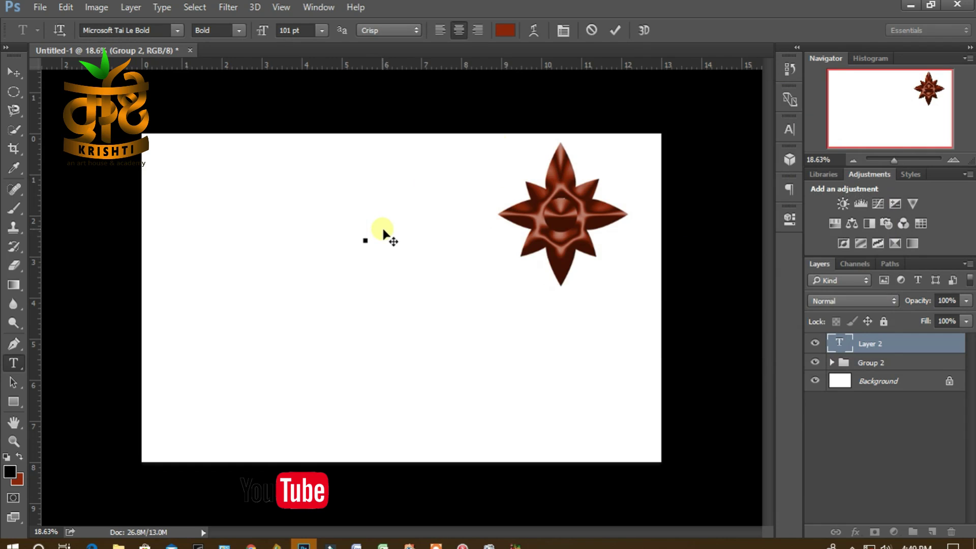
pyautogui.write('Go')
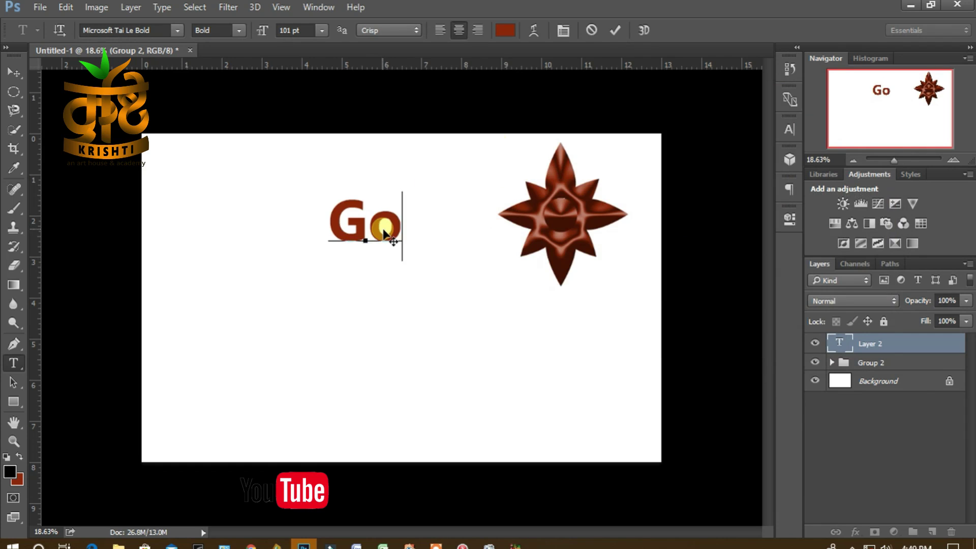
pyautogui.write('od')
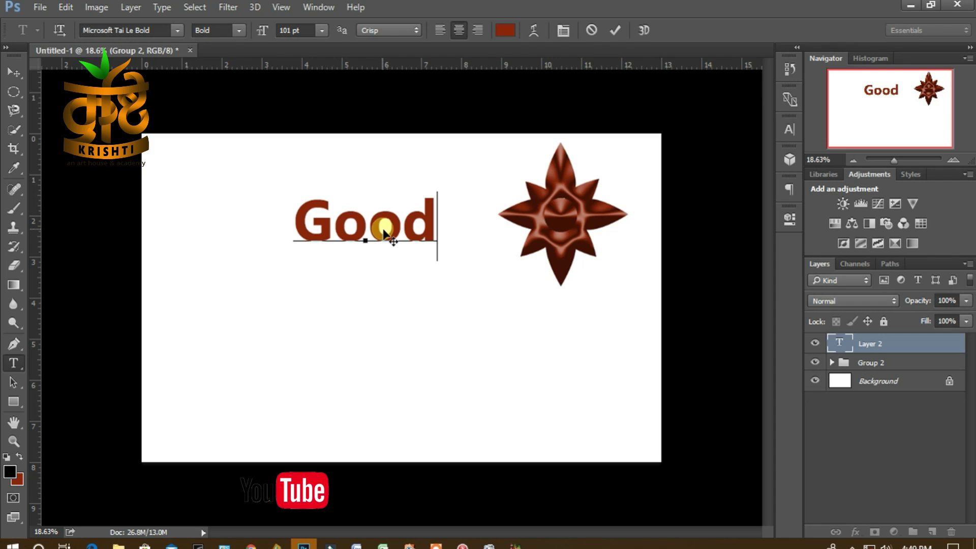
pyautogui.click(613, 32)
# Add a separate text layer reading "Night" just below the word "Good".
pyautogui.click(386, 312)
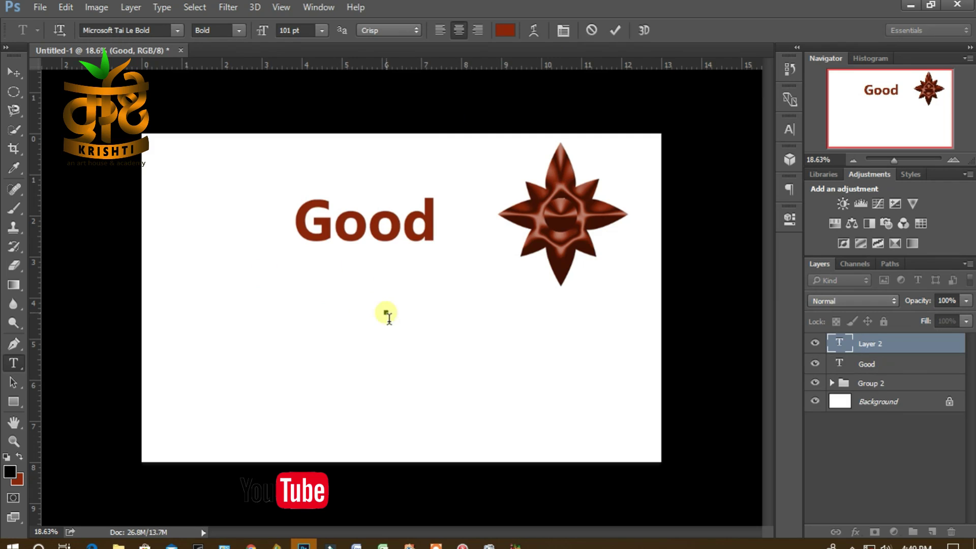
pyautogui.write('Night')
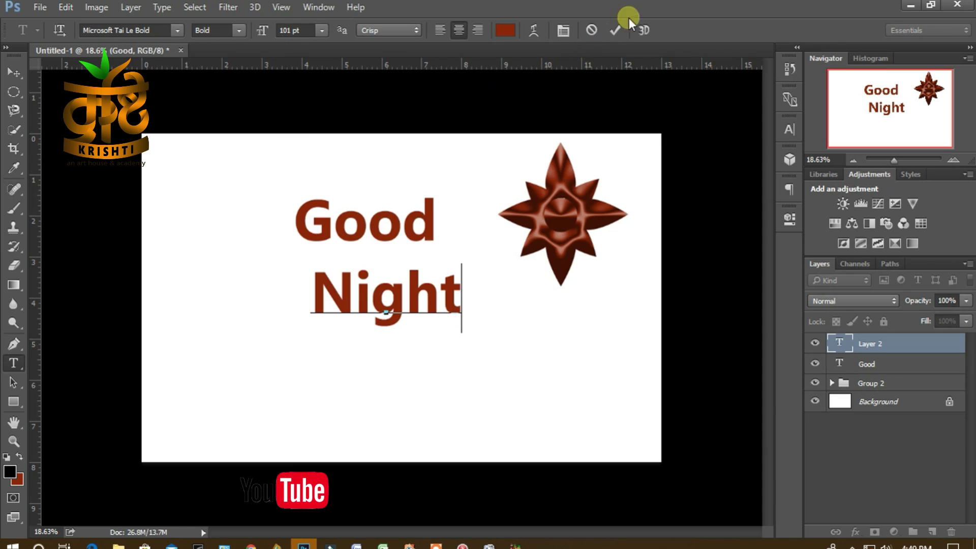
pyautogui.click(614, 31)
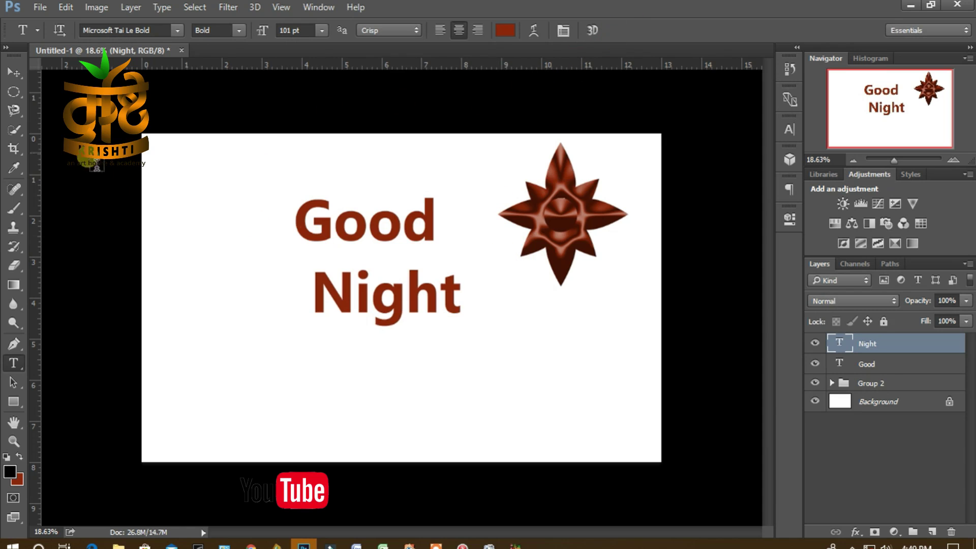
# Move the word "Night" to the canvas's lower-right area and scale it up to about 158%.
pyautogui.click(14, 72)
pyautogui.moveTo(389, 296); pyautogui.dragTo(467, 362)
pyautogui.hotkey('ctrl', 't')
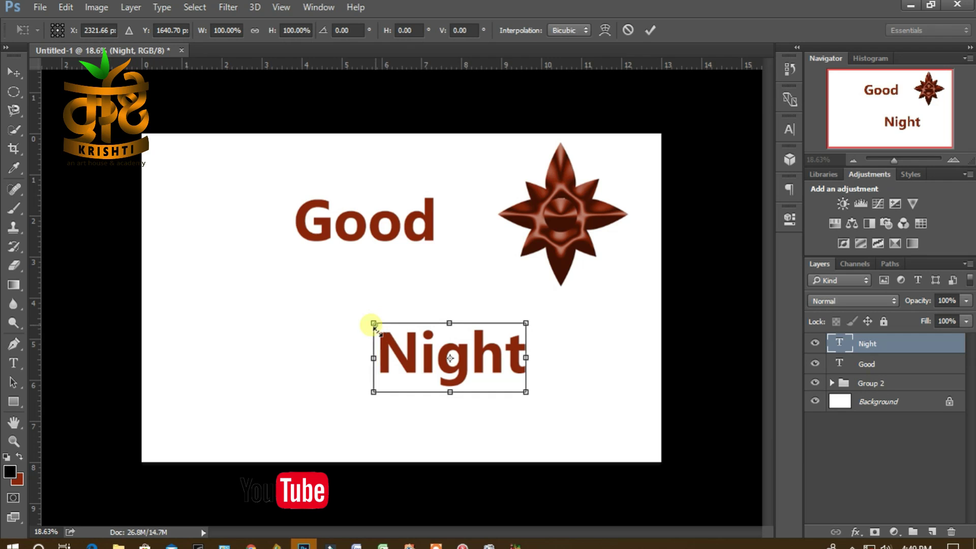
pyautogui.moveTo(376, 324); pyautogui.dragTo(285, 285)
pyautogui.moveTo(464, 361); pyautogui.dragTo(566, 405)
pyautogui.click(650, 30)
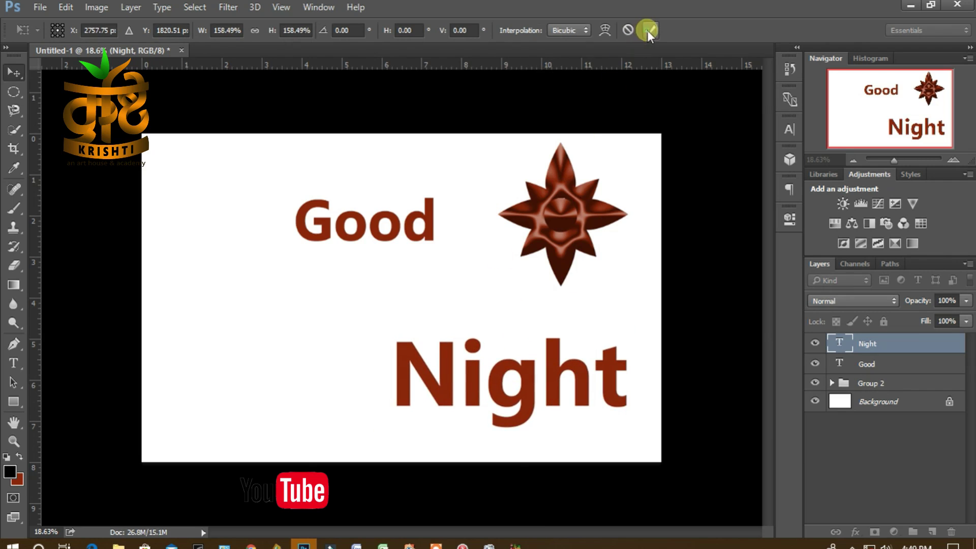
# Enlarge the word "Good" to fill the canvas's upper-left area and nudge "Night" slightly upward.
pyautogui.click(905, 364)
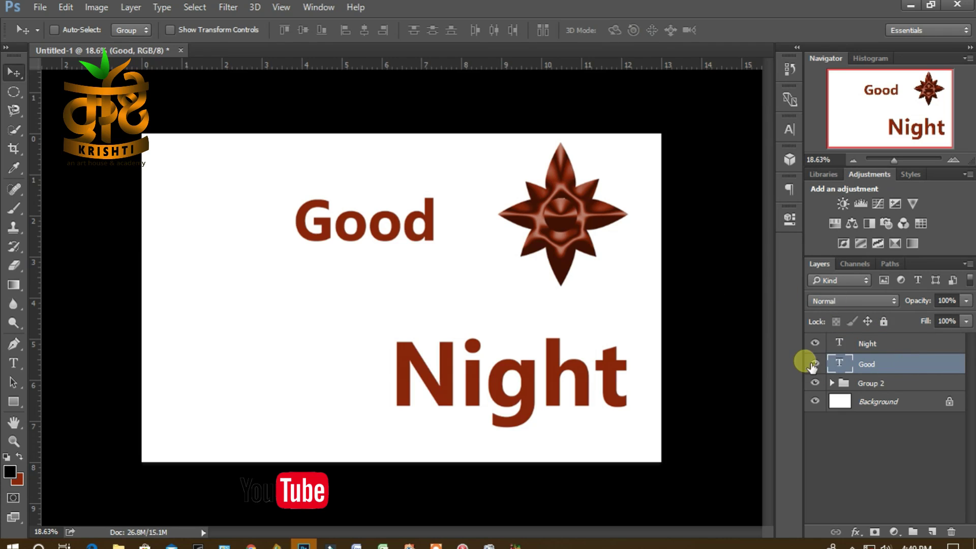
pyautogui.hotkey('ctrl', 't')
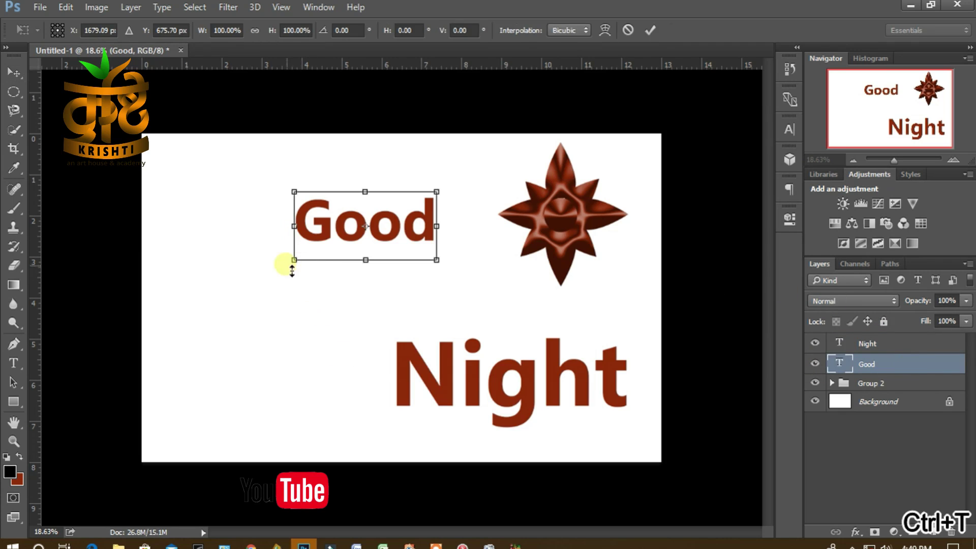
pyautogui.moveTo(294, 261); pyautogui.dragTo(166, 336)
pyautogui.moveTo(292, 311); pyautogui.dragTo(319, 275)
pyautogui.click(649, 32)
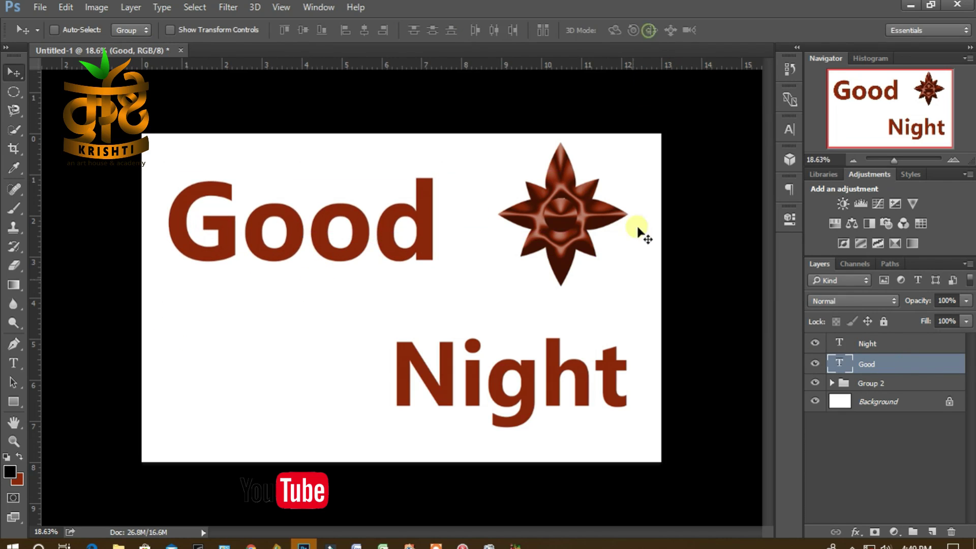
pyautogui.click(910, 343)
pyautogui.moveTo(548, 380); pyautogui.dragTo(552, 367)
# Scale the flower ornament group up to about 123% and place a copy of it in the canvas's lower-left area.
pyautogui.rightClick(584, 218)
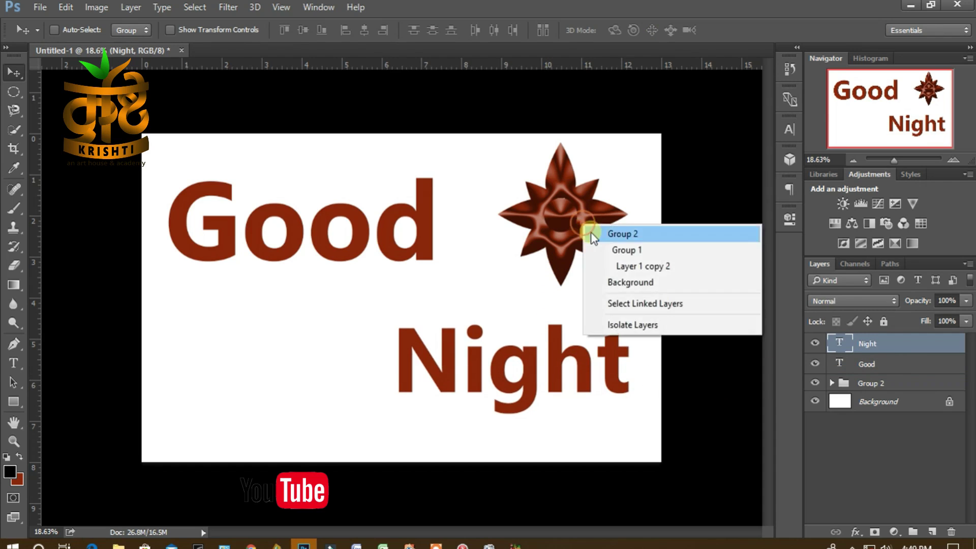
pyautogui.click(621, 230)
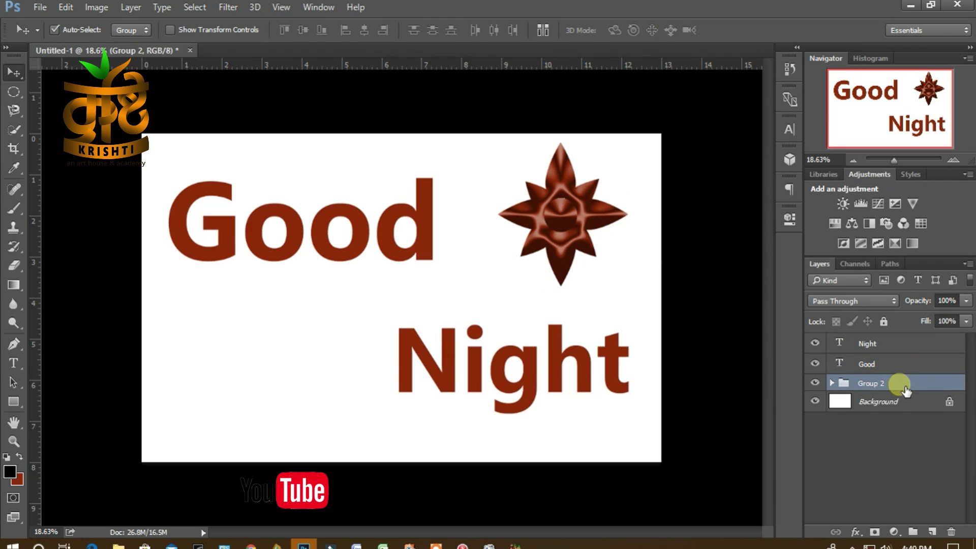
pyautogui.hotkey('ctrl', 't')
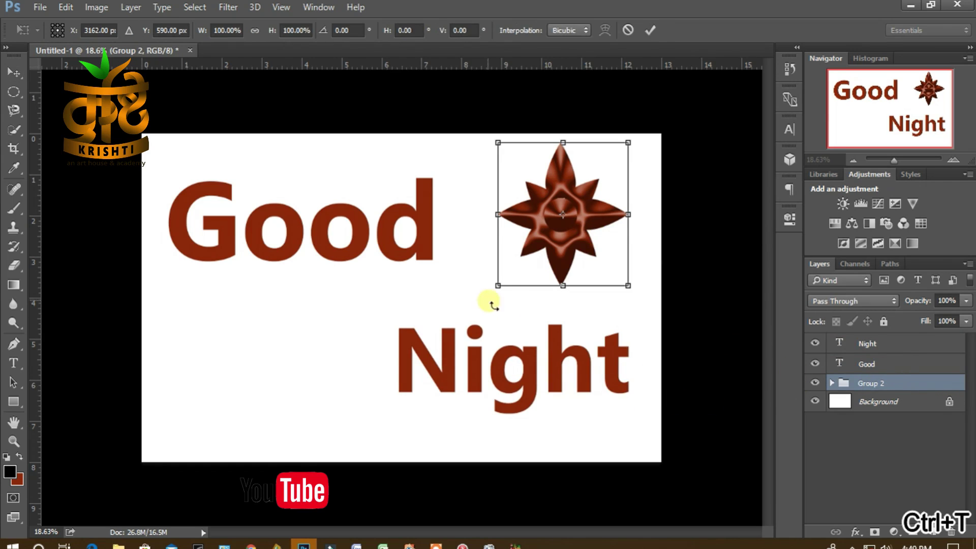
pyautogui.moveTo(500, 286); pyautogui.dragTo(468, 320)
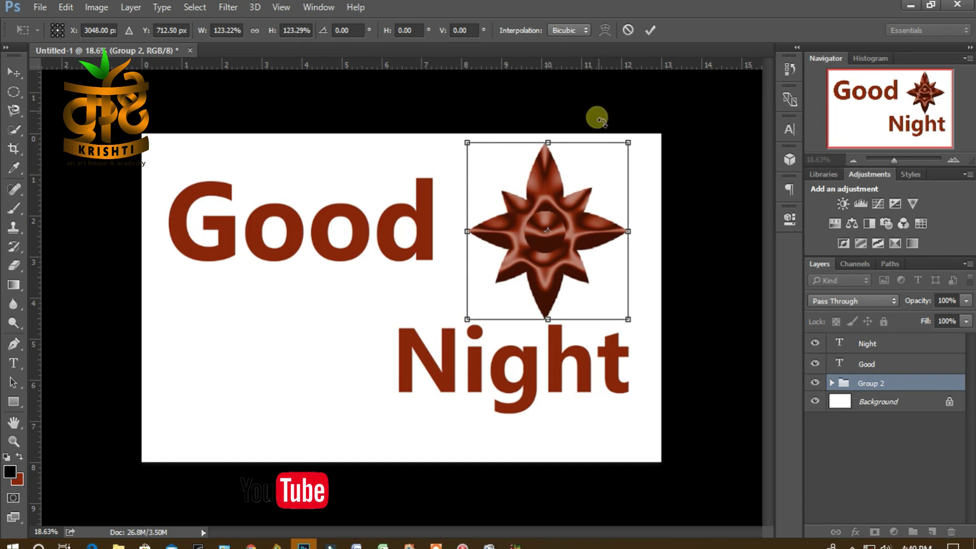
pyautogui.click(646, 38)
pyautogui.moveTo(552, 249); pyautogui.dragTo(255, 376)
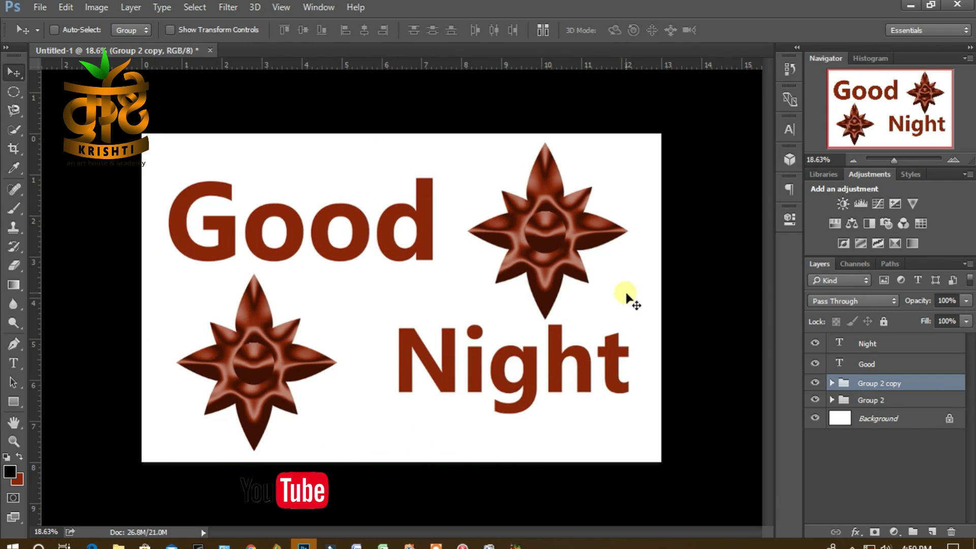
# Rasterize the "Night" text layer.
pyautogui.click(913, 351)
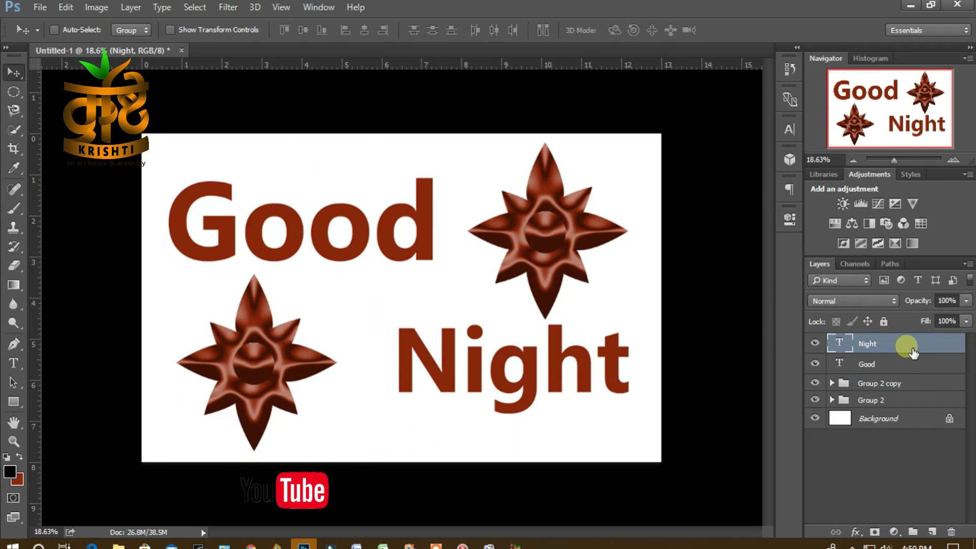
pyautogui.rightClick(910, 349)
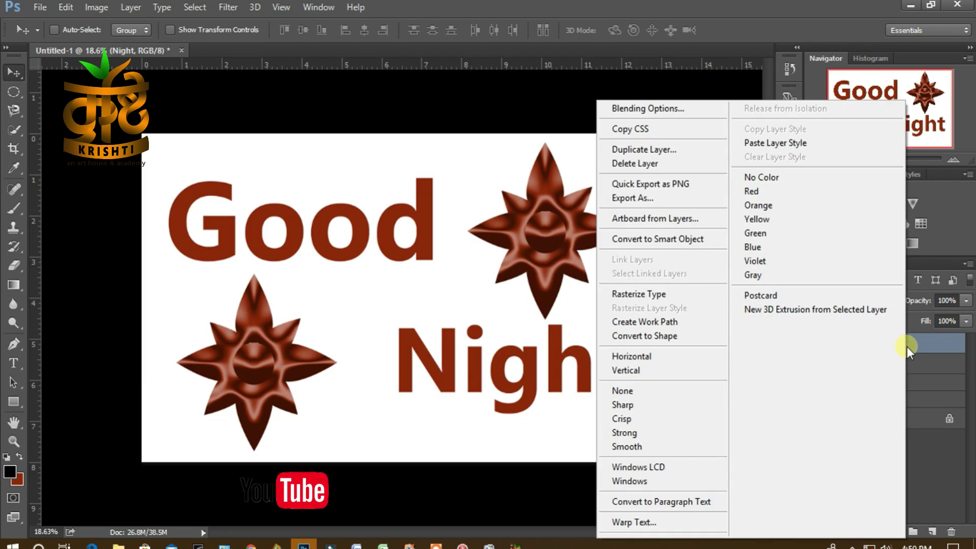
pyautogui.click(682, 294)
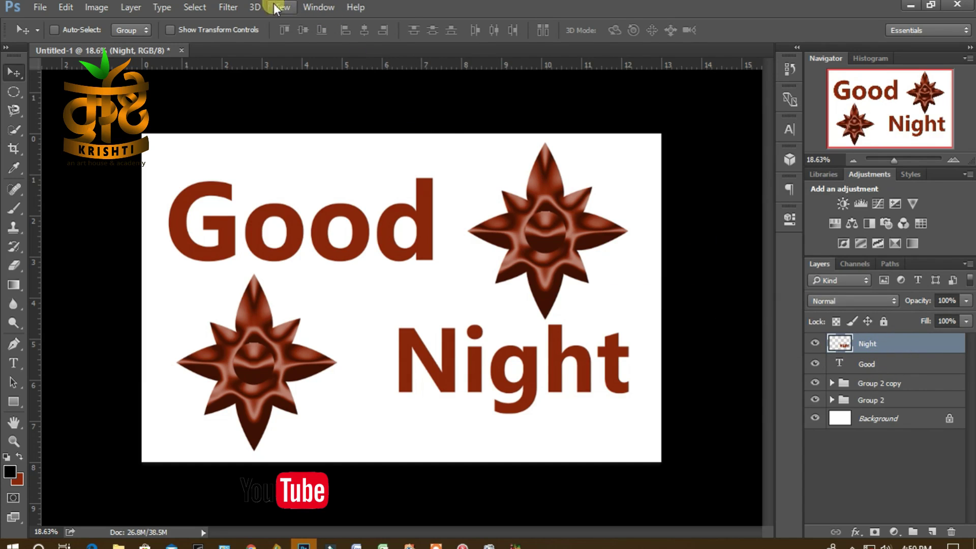
# Open the Liquify filter on the "Night" layer and set the warp brush to size 107 and pressure 24.
pyautogui.click(228, 7)
pyautogui.click(269, 120)
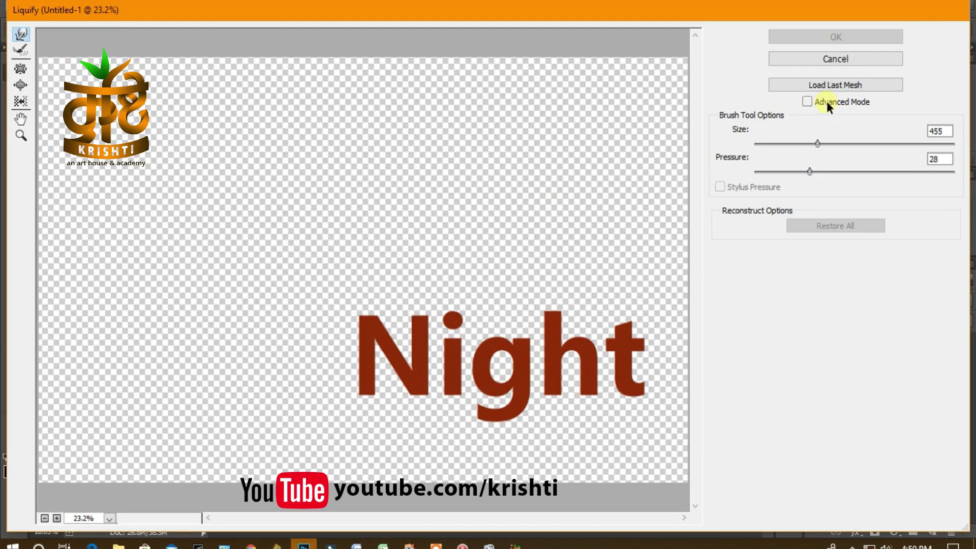
pyautogui.click(800, 172)
pyautogui.moveTo(782, 143); pyautogui.dragTo(795, 142)
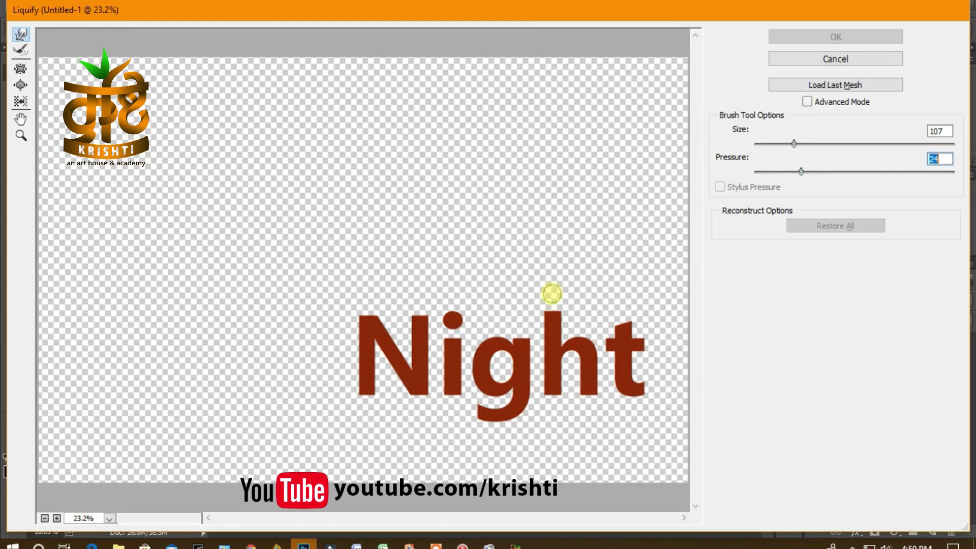
# Warp the dot and stem of the "i" and the outer and inner edges of the "g" into irregular shapes.
pyautogui.scroll(5, 551, 293)
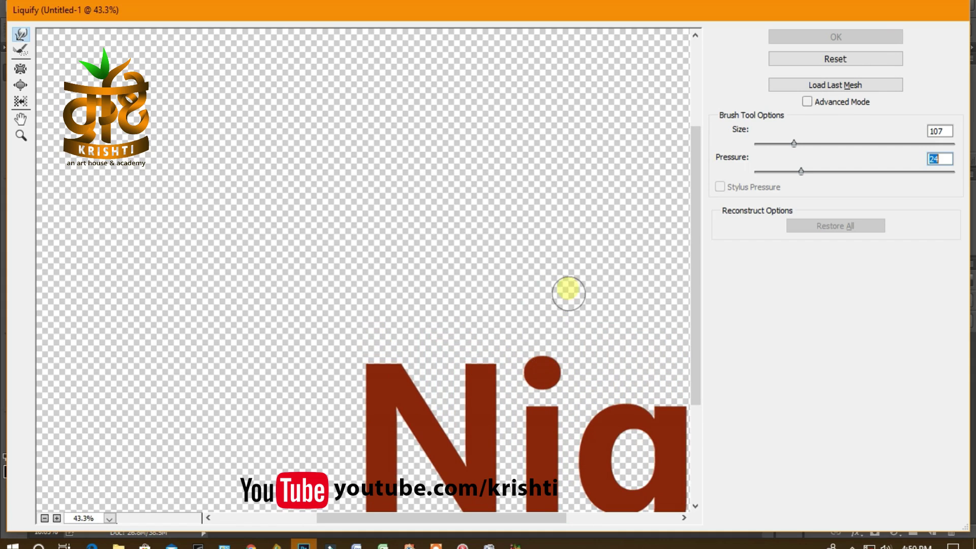
pyautogui.moveTo(580, 278)
pyautogui.mouseDown()
pyautogui.moveTo(464, 174)
pyautogui.moveTo(464, 233)
pyautogui.moveTo(444, 271)
pyautogui.mouseUp()
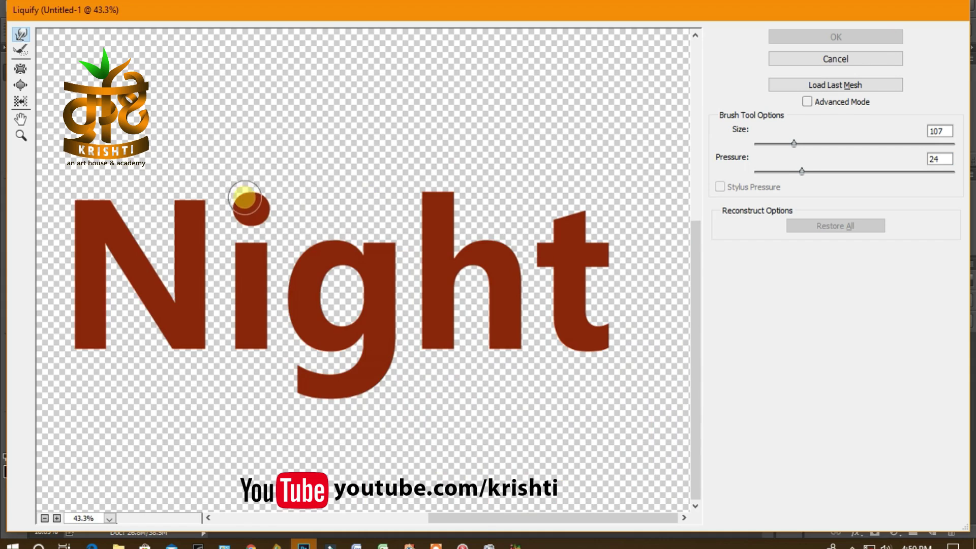
pyautogui.moveTo(245, 199); pyautogui.dragTo(251, 203)
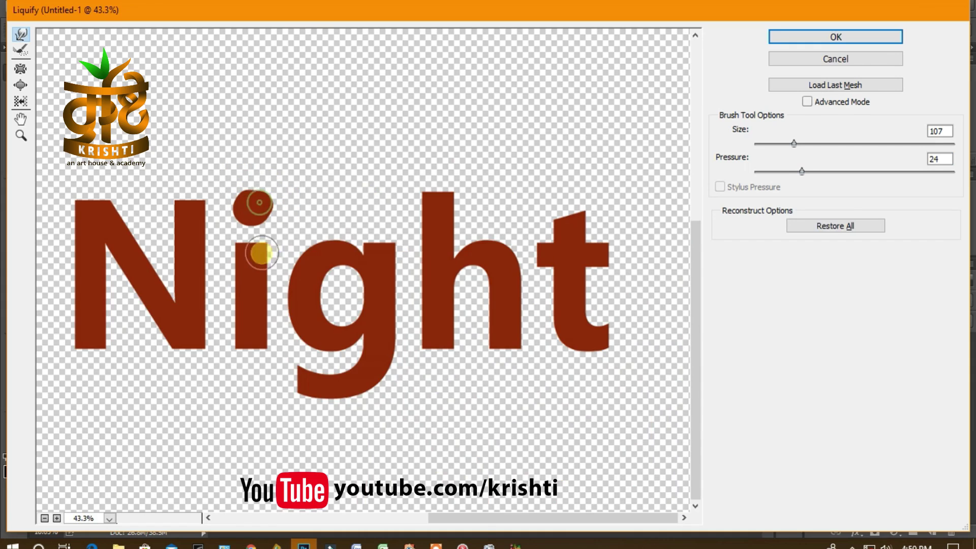
pyautogui.moveTo(248, 332)
pyautogui.mouseDown()
pyautogui.moveTo(250, 371)
pyautogui.moveTo(253, 261)
pyautogui.moveTo(259, 310)
pyautogui.moveTo(235, 272)
pyautogui.moveTo(270, 379)
pyautogui.mouseUp()
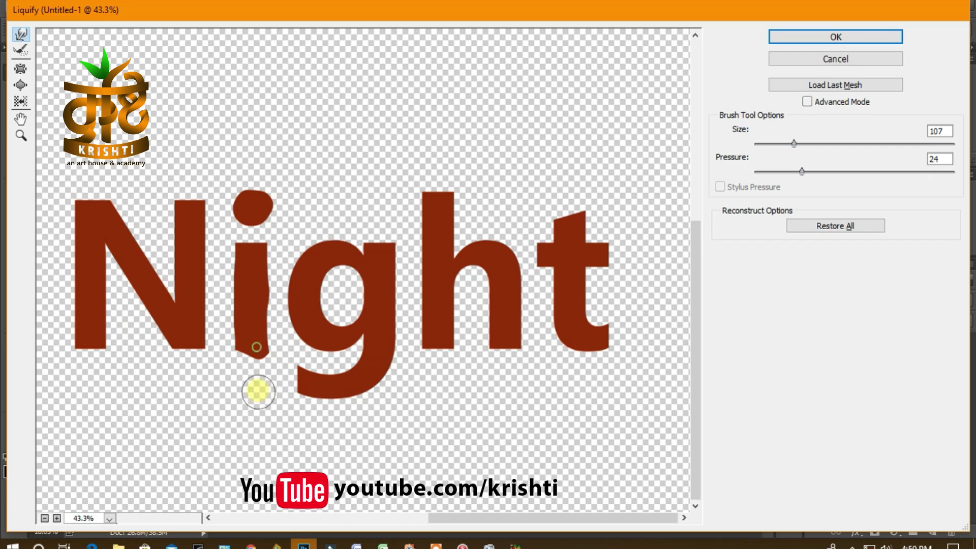
pyautogui.moveTo(337, 400)
pyautogui.mouseDown()
pyautogui.moveTo(353, 402)
pyautogui.moveTo(326, 428)
pyautogui.mouseUp()
pyautogui.moveTo(389, 315)
pyautogui.mouseDown()
pyautogui.moveTo(399, 331)
pyautogui.moveTo(401, 364)
pyautogui.moveTo(393, 362)
pyautogui.mouseUp()
pyautogui.moveTo(335, 267)
pyautogui.mouseDown()
pyautogui.moveTo(350, 269)
pyautogui.moveTo(344, 293)
pyautogui.moveTo(351, 266)
pyautogui.mouseUp()
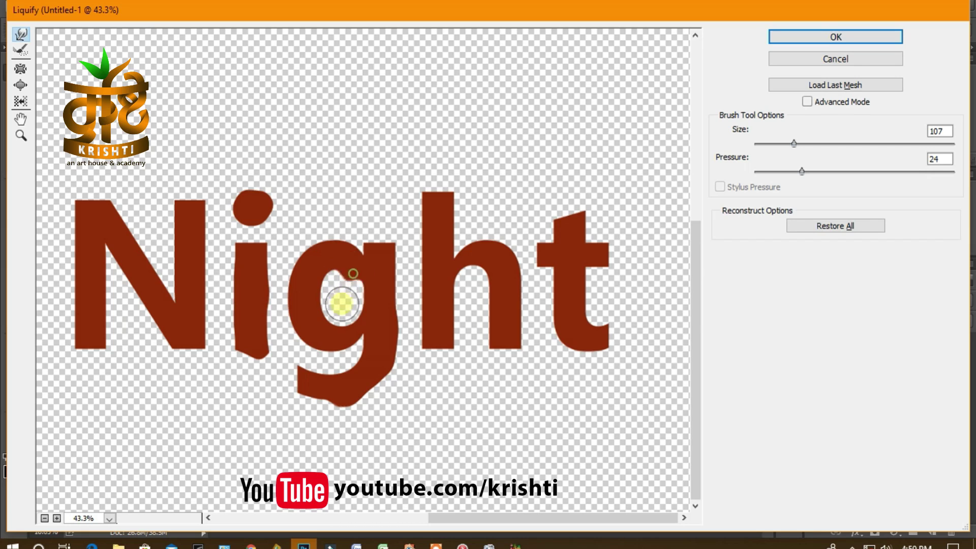
# Warp the left stem and the diagonal of the "N" into uneven, wavy strokes.
pyautogui.moveTo(84, 235)
pyautogui.mouseDown()
pyautogui.moveTo(60, 334)
pyautogui.moveTo(87, 319)
pyautogui.moveTo(72, 342)
pyautogui.moveTo(83, 342)
pyautogui.moveTo(106, 377)
pyautogui.mouseUp()
pyautogui.moveTo(96, 239); pyautogui.dragTo(143, 330)
pyautogui.moveTo(112, 265); pyautogui.dragTo(142, 319)
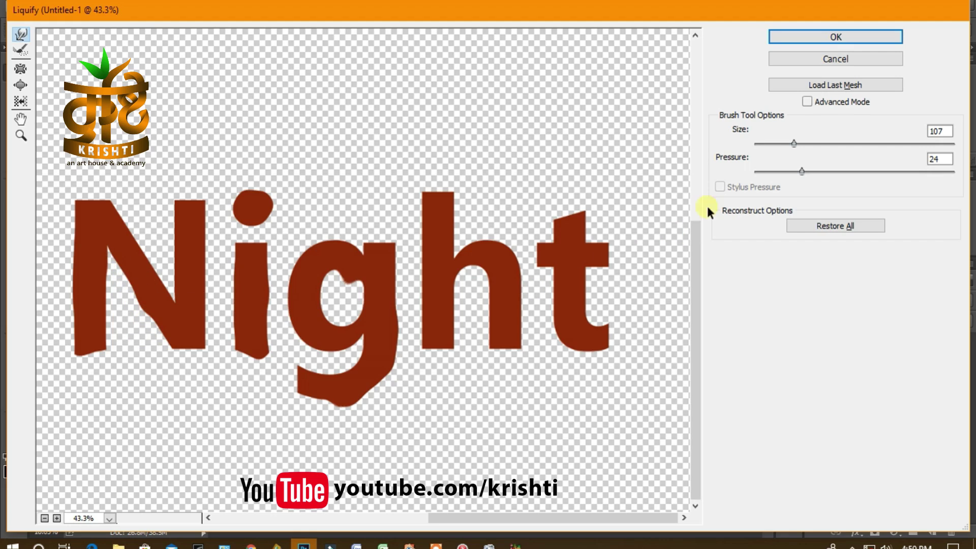
# Set the warp brush to size 171 and pressure 28 and warp the stems of the "N" and "h" into wavy strokes.
pyautogui.moveTo(804, 166); pyautogui.dragTo(809, 170)
pyautogui.moveTo(100, 229)
pyautogui.mouseDown()
pyautogui.moveTo(164, 243)
pyautogui.moveTo(171, 253)
pyautogui.moveTo(186, 188)
pyautogui.moveTo(188, 235)
pyautogui.moveTo(208, 279)
pyautogui.moveTo(208, 380)
pyautogui.moveTo(196, 347)
pyautogui.moveTo(198, 373)
pyautogui.moveTo(163, 338)
pyautogui.moveTo(156, 314)
pyautogui.moveTo(155, 366)
pyautogui.moveTo(160, 349)
pyautogui.moveTo(93, 339)
pyautogui.mouseUp()
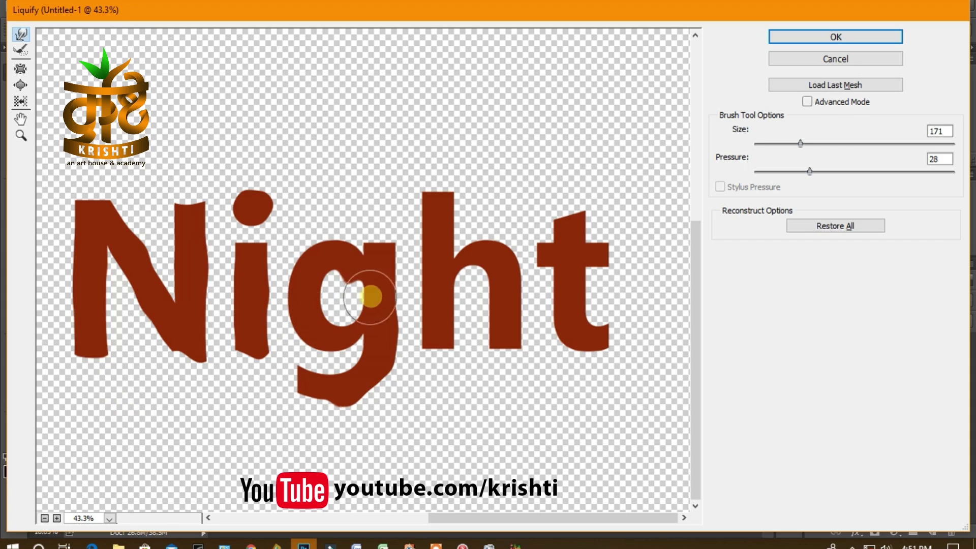
pyautogui.moveTo(434, 229)
pyautogui.mouseDown()
pyautogui.moveTo(411, 257)
pyautogui.moveTo(420, 286)
pyautogui.moveTo(398, 336)
pyautogui.moveTo(430, 331)
pyautogui.moveTo(439, 351)
pyautogui.mouseUp()
pyautogui.moveTo(482, 278)
pyautogui.mouseDown()
pyautogui.moveTo(479, 300)
pyautogui.moveTo(524, 355)
pyautogui.mouseUp()
# Warp the foot and crossbar of the "t" and refine the "h" and "i" edges, then apply the Liquify filter.
pyautogui.moveTo(607, 353)
pyautogui.mouseDown()
pyautogui.moveTo(610, 377)
pyautogui.moveTo(578, 381)
pyautogui.mouseUp()
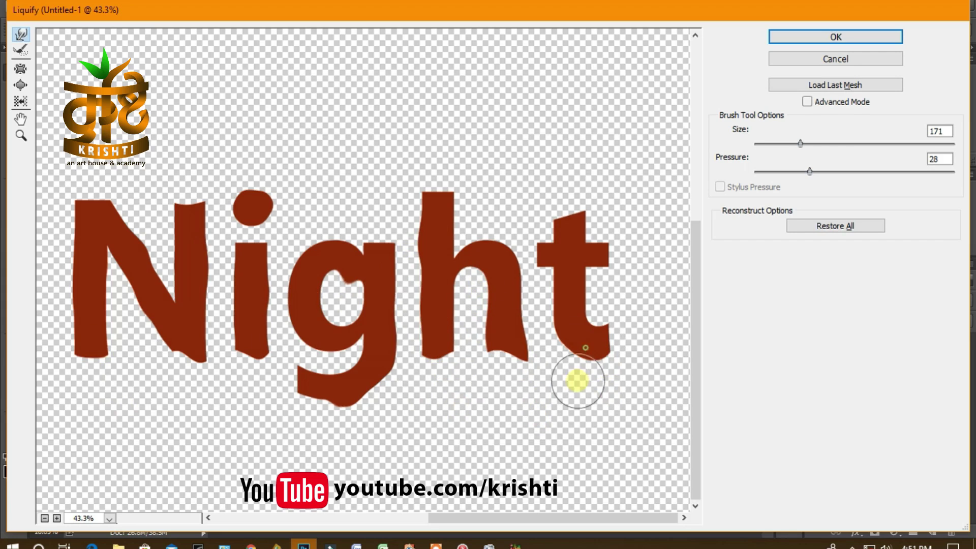
pyautogui.moveTo(578, 262)
pyautogui.mouseDown()
pyautogui.moveTo(596, 283)
pyautogui.moveTo(614, 265)
pyautogui.moveTo(629, 313)
pyautogui.moveTo(537, 265)
pyautogui.moveTo(529, 279)
pyautogui.moveTo(536, 264)
pyautogui.moveTo(530, 299)
pyautogui.moveTo(582, 221)
pyautogui.mouseUp()
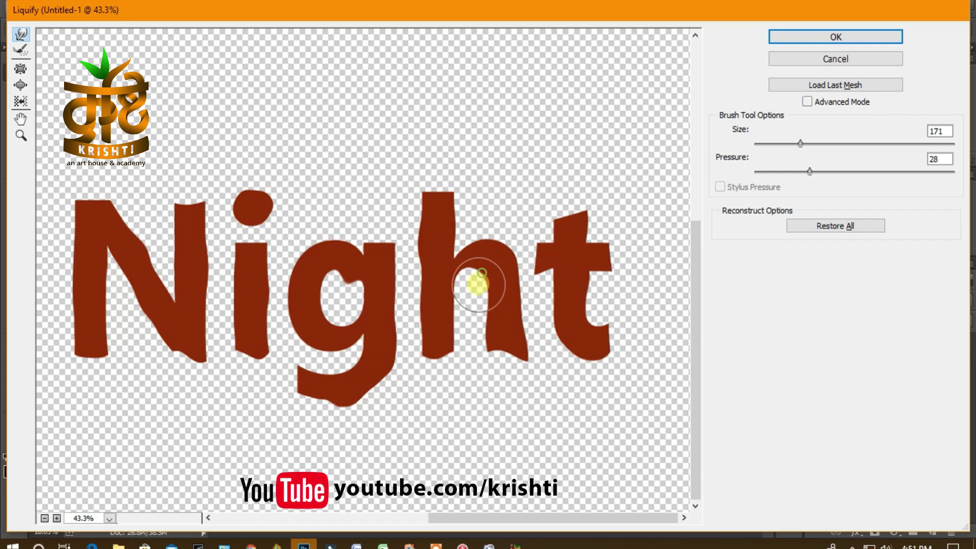
pyautogui.moveTo(472, 274)
pyautogui.mouseDown()
pyautogui.moveTo(479, 280)
pyautogui.moveTo(414, 294)
pyautogui.moveTo(447, 305)
pyautogui.moveTo(449, 341)
pyautogui.mouseUp()
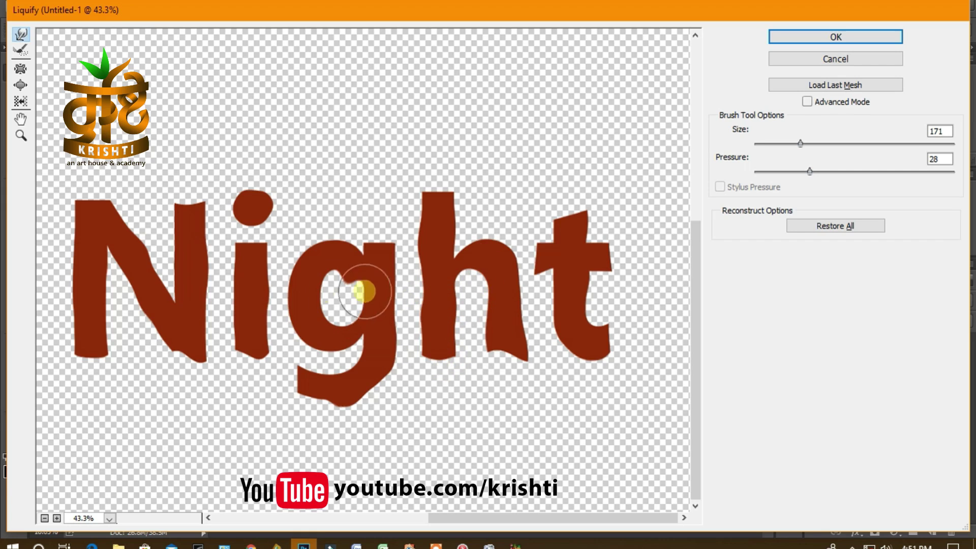
pyautogui.moveTo(247, 254)
pyautogui.mouseDown()
pyautogui.moveTo(272, 335)
pyautogui.moveTo(249, 356)
pyautogui.moveTo(238, 324)
pyautogui.moveTo(310, 310)
pyautogui.moveTo(318, 257)
pyautogui.moveTo(285, 295)
pyautogui.moveTo(283, 307)
pyautogui.moveTo(299, 299)
pyautogui.moveTo(287, 330)
pyautogui.mouseUp()
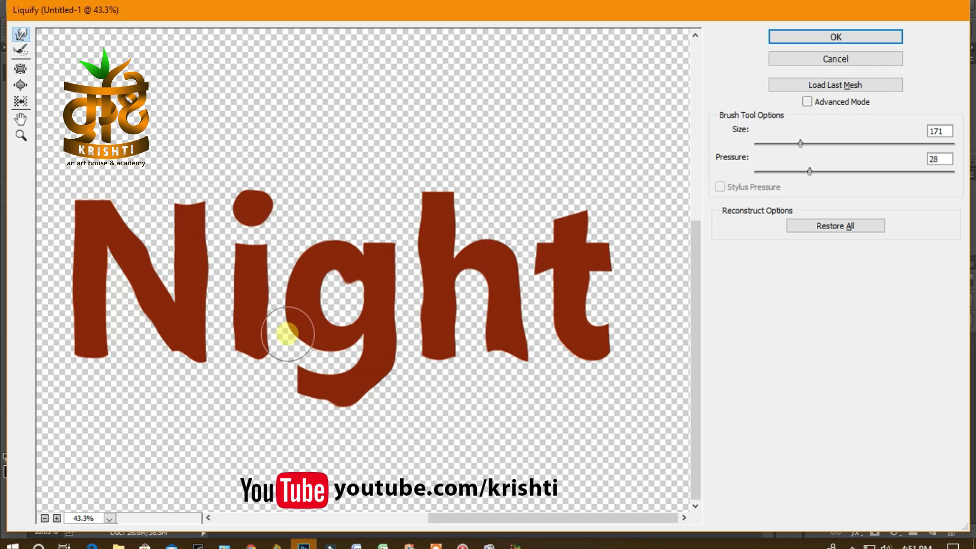
pyautogui.moveTo(560, 309); pyautogui.dragTo(550, 334)
pyautogui.click(783, 41)
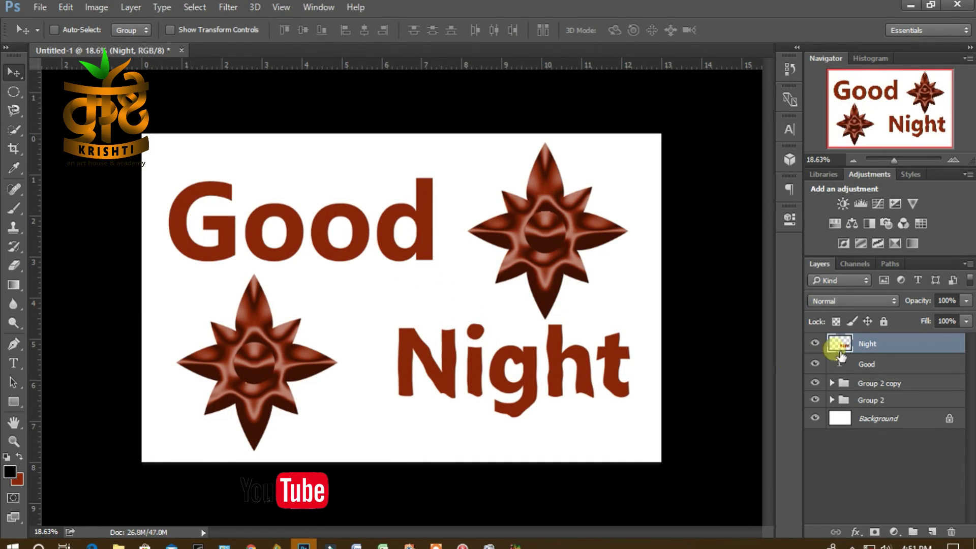
pyautogui.rightClick(919, 349)
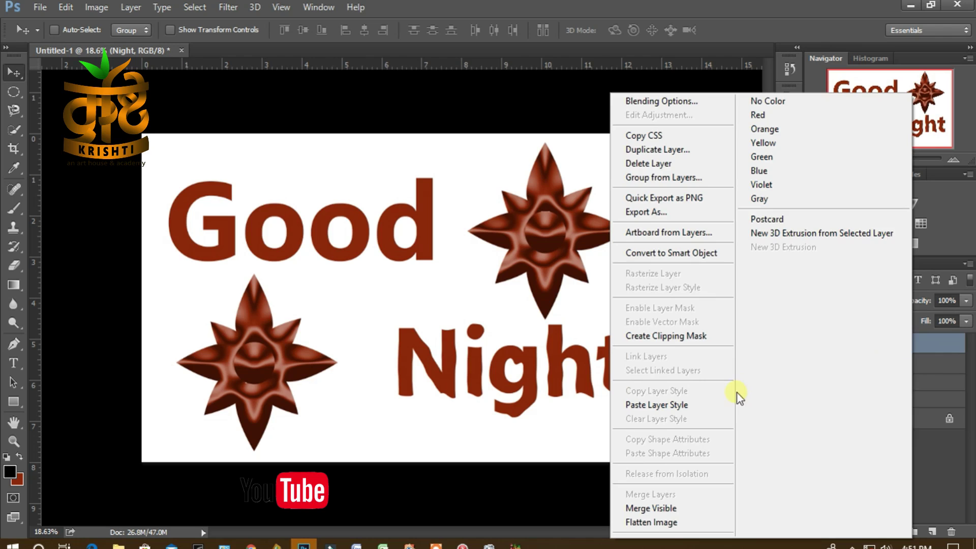
pyautogui.click(942, 354)
pyautogui.click(933, 371)
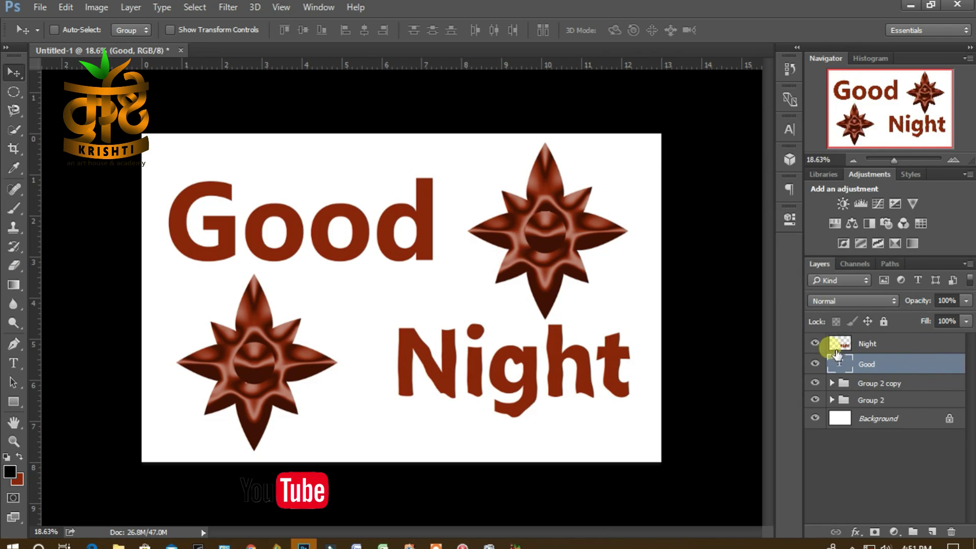
pyautogui.click(815, 343)
pyautogui.click(815, 343)
pyautogui.click(815, 343)
pyautogui.click(815, 343)
pyautogui.click(901, 345)
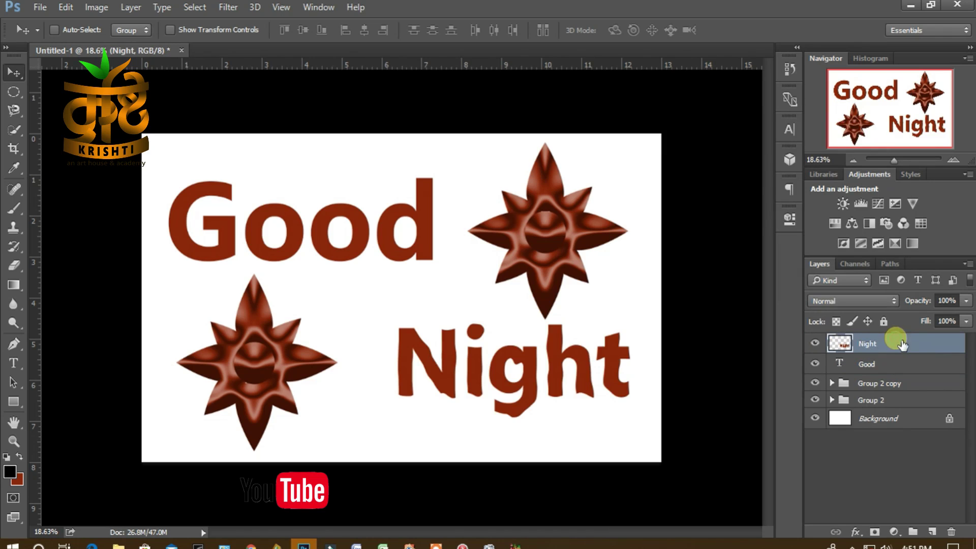
# Rasterize the "Good" text layer.
pyautogui.click(888, 365)
pyautogui.rightClick(897, 362)
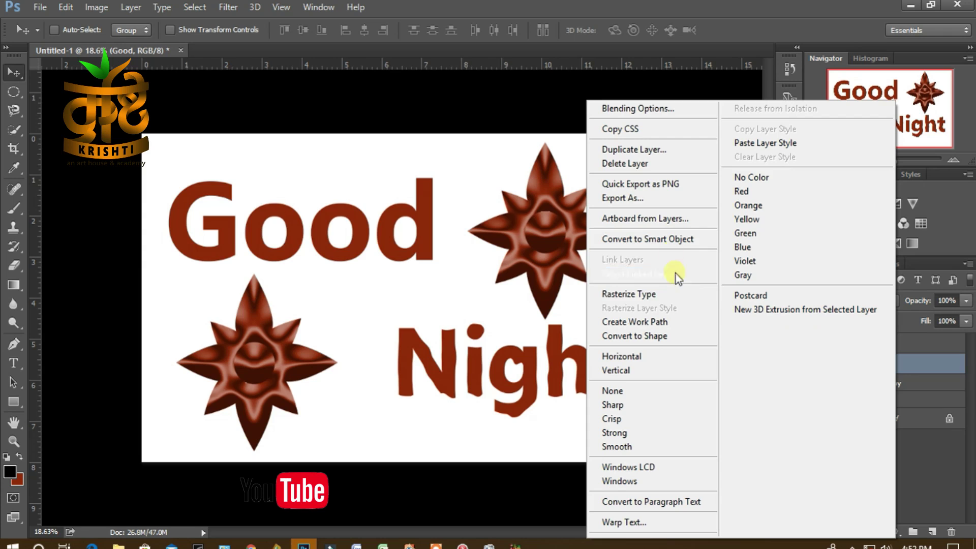
pyautogui.click(661, 301)
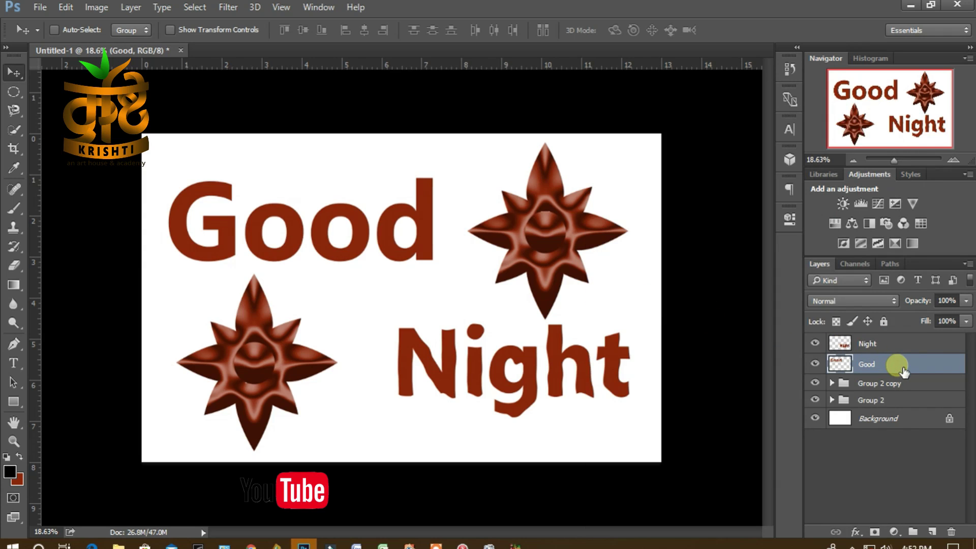
# Open the Liquify filter on the "Good" layer and set the warp brush size to 188.
pyautogui.click(239, 6)
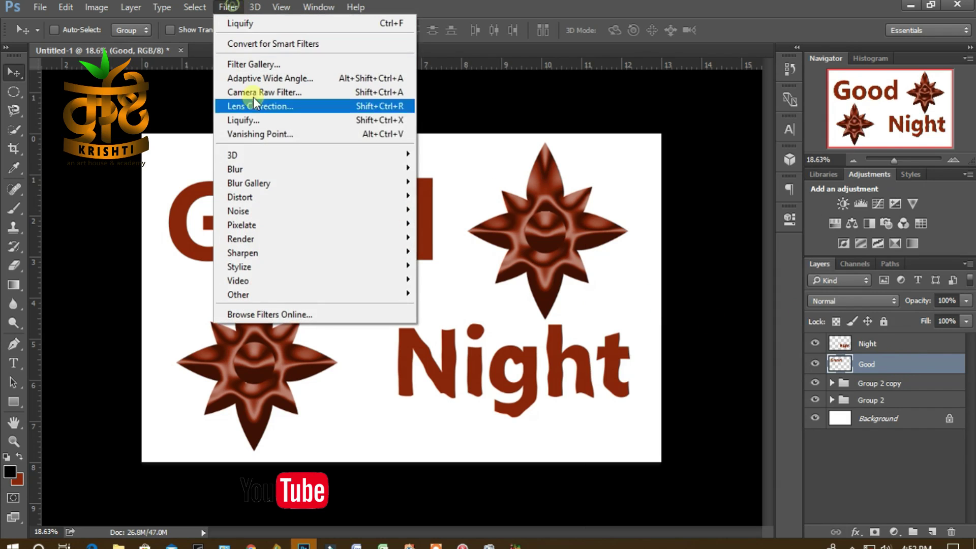
pyautogui.click(273, 120)
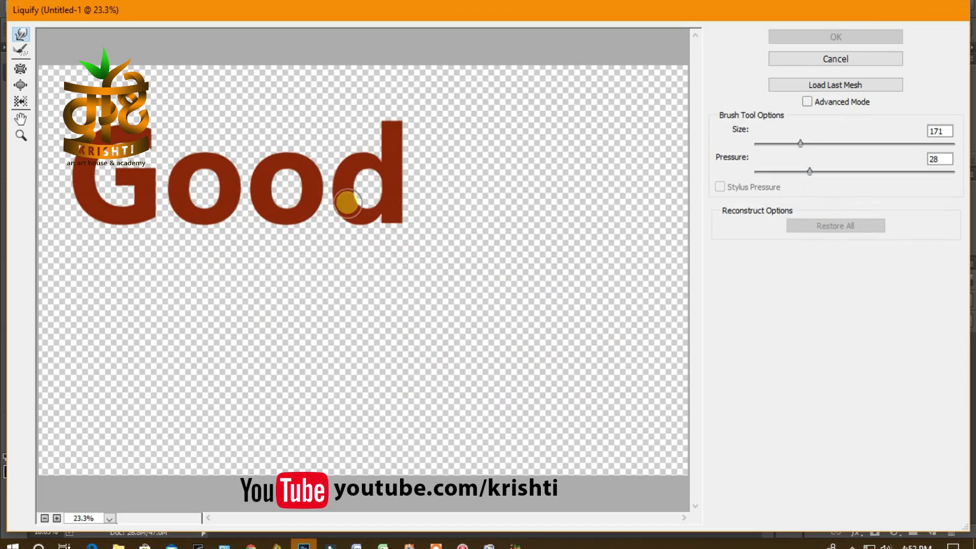
pyautogui.moveTo(800, 144); pyautogui.dragTo(803, 146)
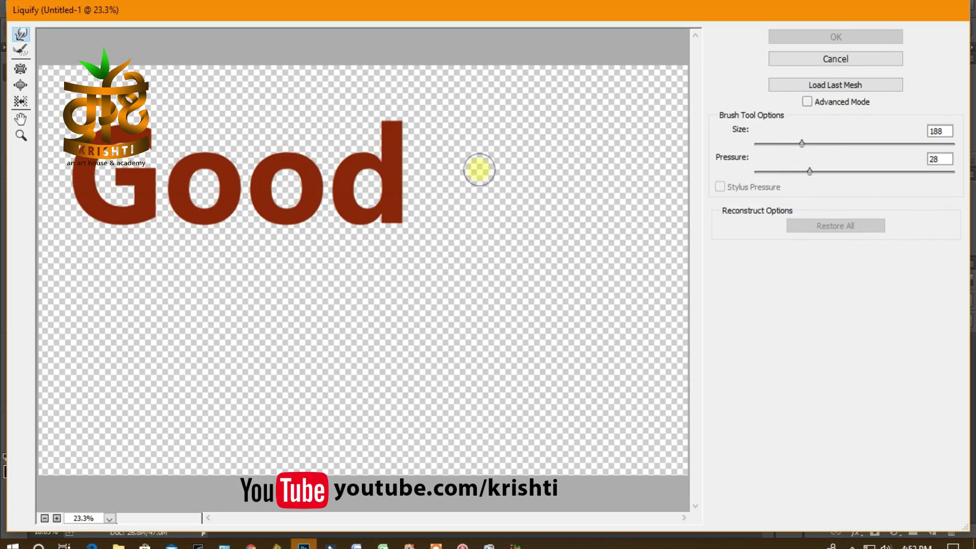
# Warp the "G" and both "o" letters of "Good" into irregular shapes with dented inner edges and drip-like points along the lower edges.
pyautogui.scroll(4, 265, 198)
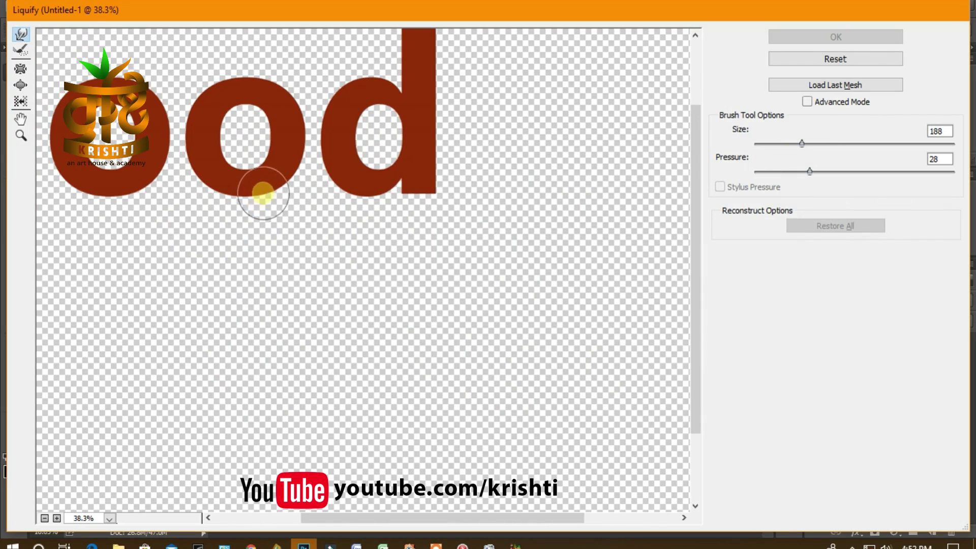
pyautogui.moveTo(372, 196)
pyautogui.mouseDown()
pyautogui.moveTo(529, 289)
pyautogui.moveTo(540, 273)
pyautogui.mouseUp()
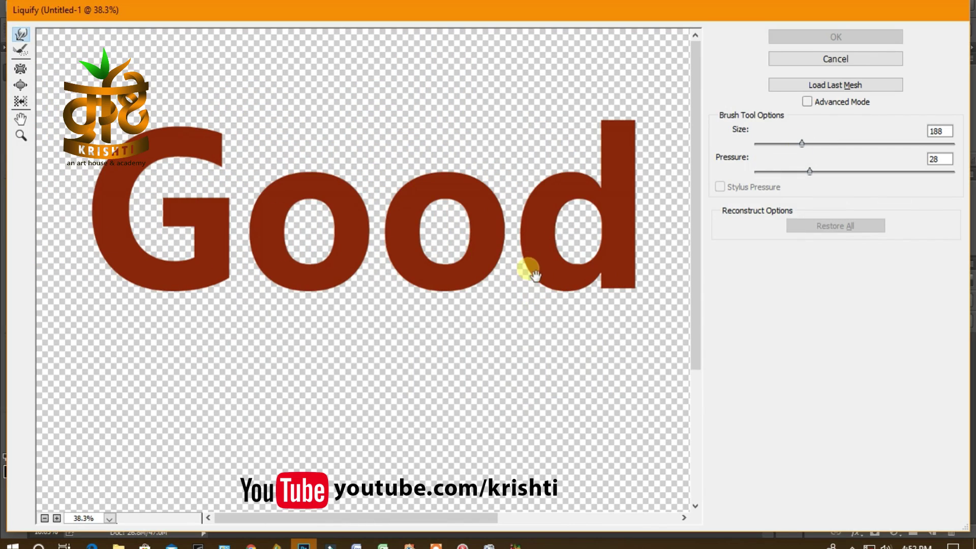
pyautogui.scroll(1, 450, 240)
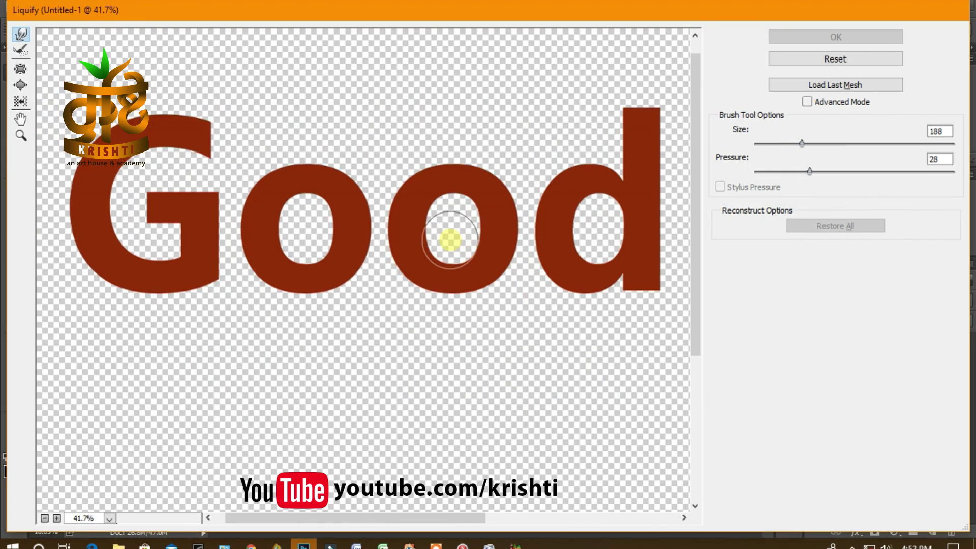
pyautogui.moveTo(406, 219)
pyautogui.mouseDown()
pyautogui.moveTo(448, 229)
pyautogui.moveTo(461, 244)
pyautogui.moveTo(420, 246)
pyautogui.mouseUp()
pyautogui.moveTo(81, 197)
pyautogui.mouseDown()
pyautogui.moveTo(91, 272)
pyautogui.moveTo(155, 311)
pyautogui.moveTo(224, 285)
pyautogui.moveTo(240, 336)
pyautogui.mouseUp()
pyautogui.moveTo(218, 174)
pyautogui.mouseDown()
pyautogui.moveTo(235, 197)
pyautogui.moveTo(218, 170)
pyautogui.moveTo(224, 241)
pyautogui.moveTo(241, 201)
pyautogui.moveTo(217, 215)
pyautogui.moveTo(229, 224)
pyautogui.moveTo(173, 220)
pyautogui.moveTo(158, 246)
pyautogui.moveTo(145, 159)
pyautogui.moveTo(156, 201)
pyautogui.moveTo(241, 217)
pyautogui.moveTo(244, 264)
pyautogui.moveTo(269, 257)
pyautogui.moveTo(249, 324)
pyautogui.moveTo(279, 288)
pyautogui.moveTo(287, 331)
pyautogui.moveTo(308, 309)
pyautogui.moveTo(314, 323)
pyautogui.moveTo(308, 303)
pyautogui.moveTo(305, 335)
pyautogui.moveTo(288, 312)
pyautogui.moveTo(297, 320)
pyautogui.moveTo(322, 303)
pyautogui.moveTo(335, 323)
pyautogui.moveTo(333, 226)
pyautogui.moveTo(316, 192)
pyautogui.moveTo(324, 242)
pyautogui.moveTo(324, 232)
pyautogui.moveTo(432, 249)
pyautogui.moveTo(460, 180)
pyautogui.moveTo(471, 277)
pyautogui.moveTo(454, 306)
pyautogui.moveTo(436, 285)
pyautogui.moveTo(489, 281)
pyautogui.moveTo(519, 319)
pyautogui.moveTo(486, 289)
pyautogui.moveTo(485, 341)
pyautogui.moveTo(477, 302)
pyautogui.moveTo(473, 350)
pyautogui.moveTo(474, 323)
pyautogui.moveTo(479, 355)
pyautogui.mouseUp()
# Warp the "d" by pulling its bowl and stem base downward and bending the stem's sides and upper end.
pyautogui.moveTo(599, 299)
pyautogui.mouseDown()
pyautogui.moveTo(595, 345)
pyautogui.moveTo(598, 305)
pyautogui.moveTo(603, 355)
pyautogui.mouseUp()
pyautogui.moveTo(645, 294)
pyautogui.mouseDown()
pyautogui.moveTo(653, 331)
pyautogui.moveTo(645, 346)
pyautogui.mouseUp()
pyautogui.moveTo(643, 157); pyautogui.dragTo(620, 178)
pyautogui.moveTo(656, 94); pyautogui.dragTo(659, 125)
pyautogui.moveTo(662, 197); pyautogui.dragTo(674, 224)
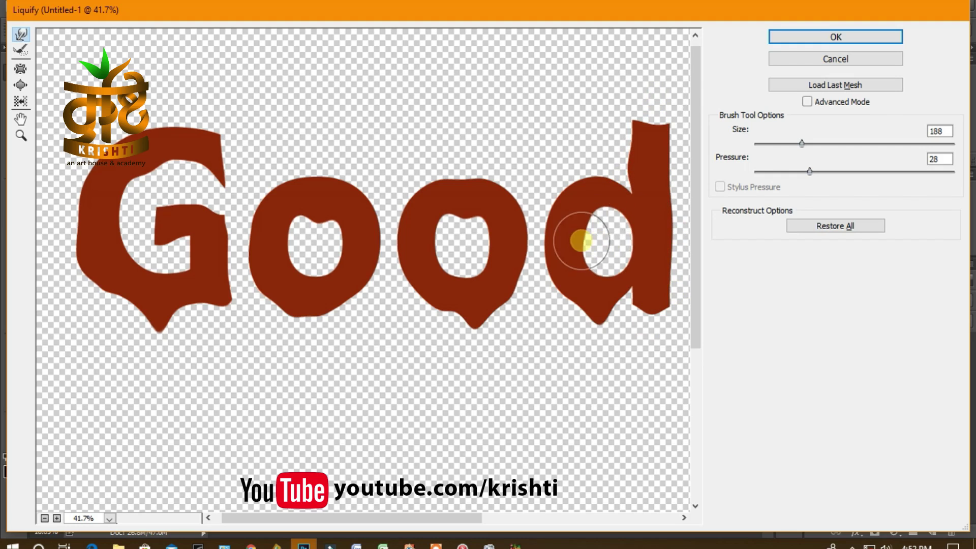
# Refine the side edges of the "o" letters and the inner and outer edges of the "G", then apply the Liquify filter.
pyautogui.moveTo(519, 243); pyautogui.dragTo(526, 246)
pyautogui.moveTo(408, 276)
pyautogui.mouseDown()
pyautogui.moveTo(396, 287)
pyautogui.moveTo(381, 266)
pyautogui.moveTo(386, 276)
pyautogui.mouseUp()
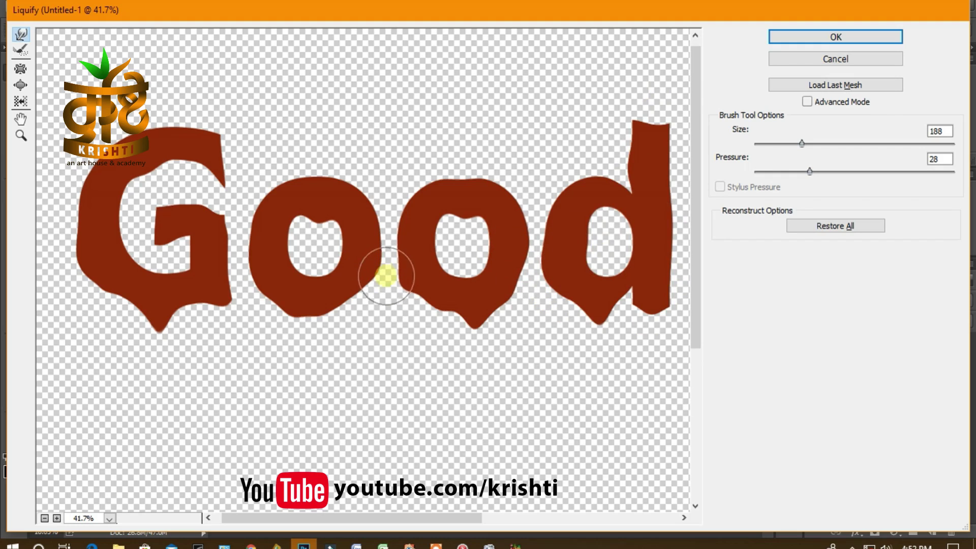
pyautogui.moveTo(168, 248); pyautogui.dragTo(193, 247)
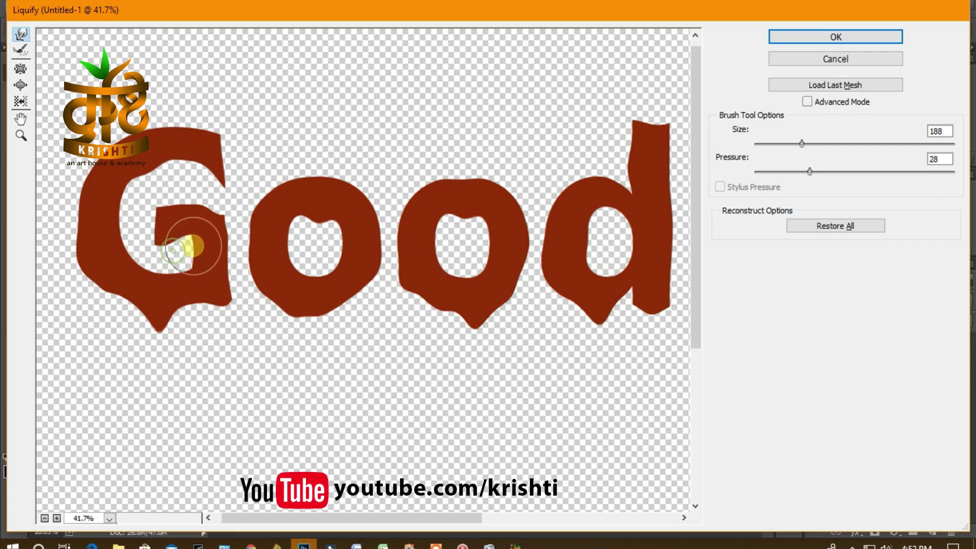
pyautogui.moveTo(122, 207); pyautogui.dragTo(135, 235)
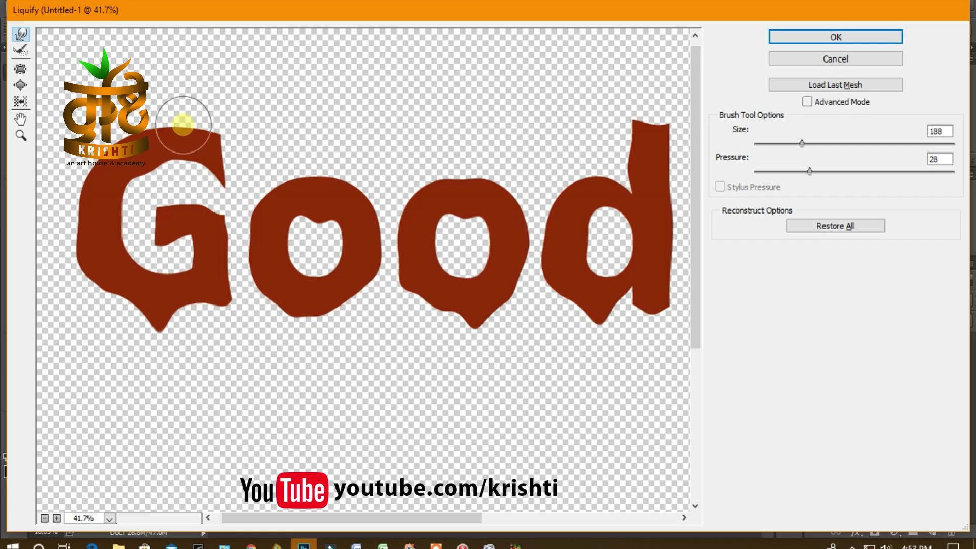
pyautogui.moveTo(185, 126); pyautogui.dragTo(186, 144)
pyautogui.moveTo(84, 308); pyautogui.dragTo(126, 295)
pyautogui.moveTo(486, 313); pyautogui.dragTo(484, 329)
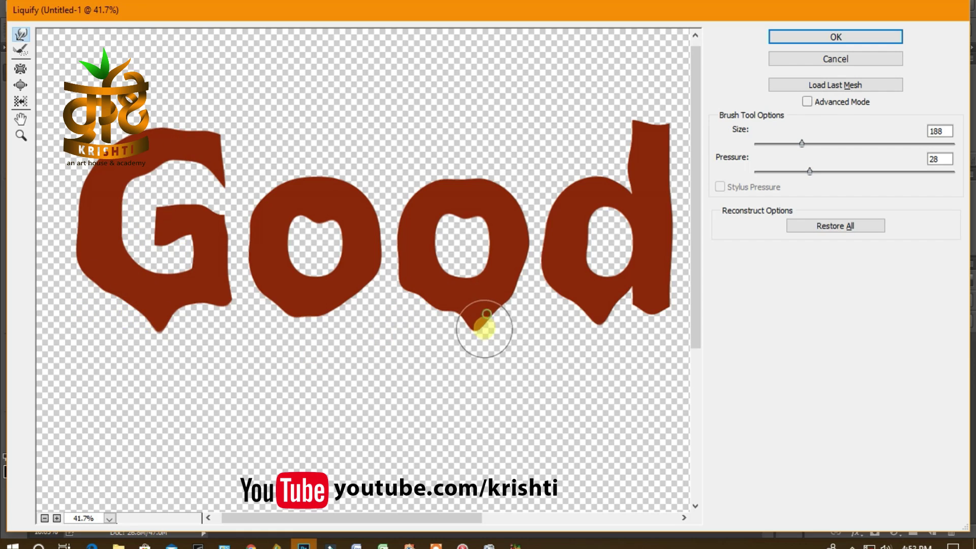
pyautogui.click(882, 38)
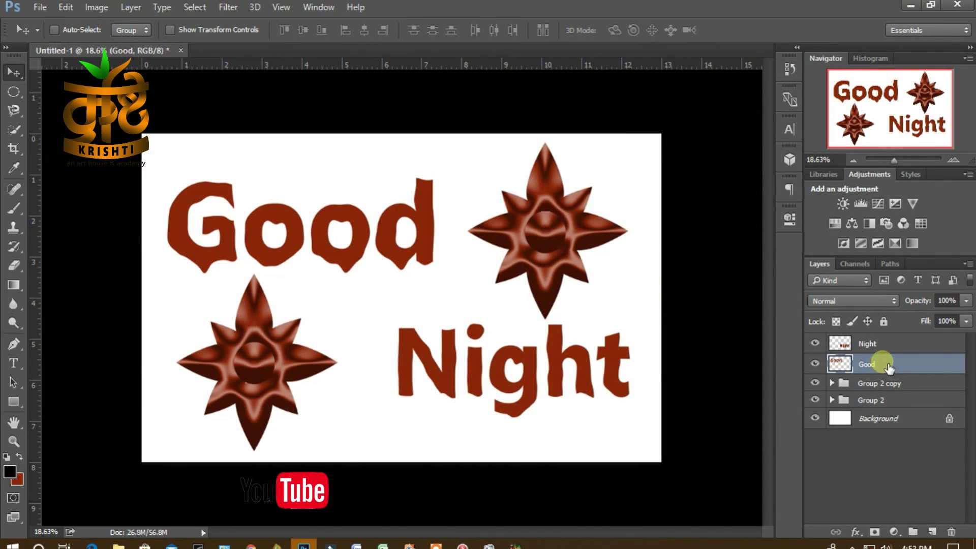
# Paste the copied bevel layer style onto the "Good" and "Night" layers.
pyautogui.rightClick(929, 371)
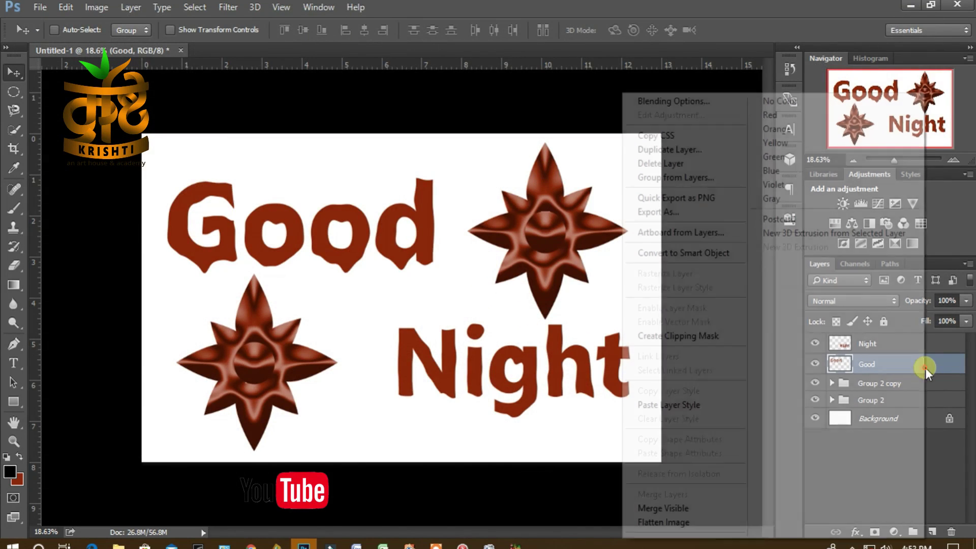
pyautogui.click(708, 404)
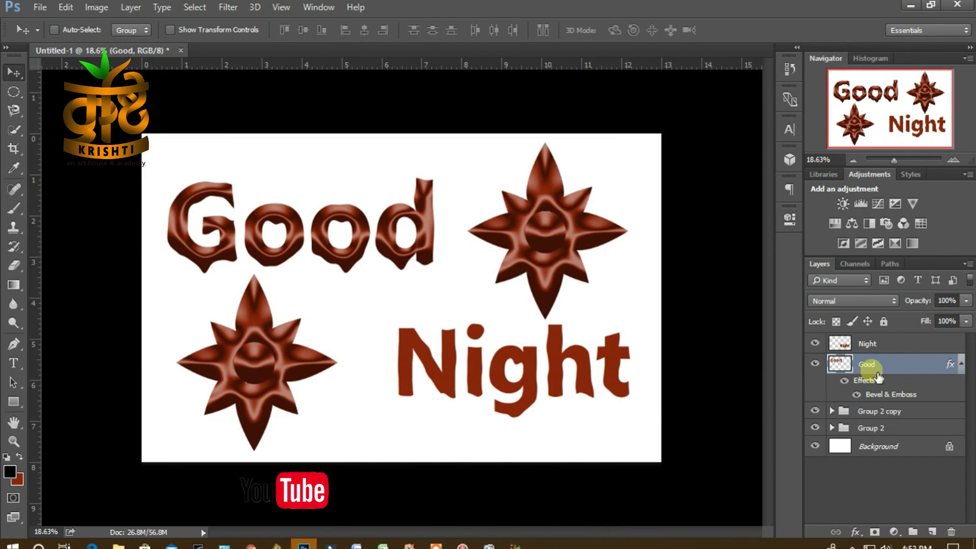
pyautogui.click(907, 348)
pyautogui.rightClick(905, 346)
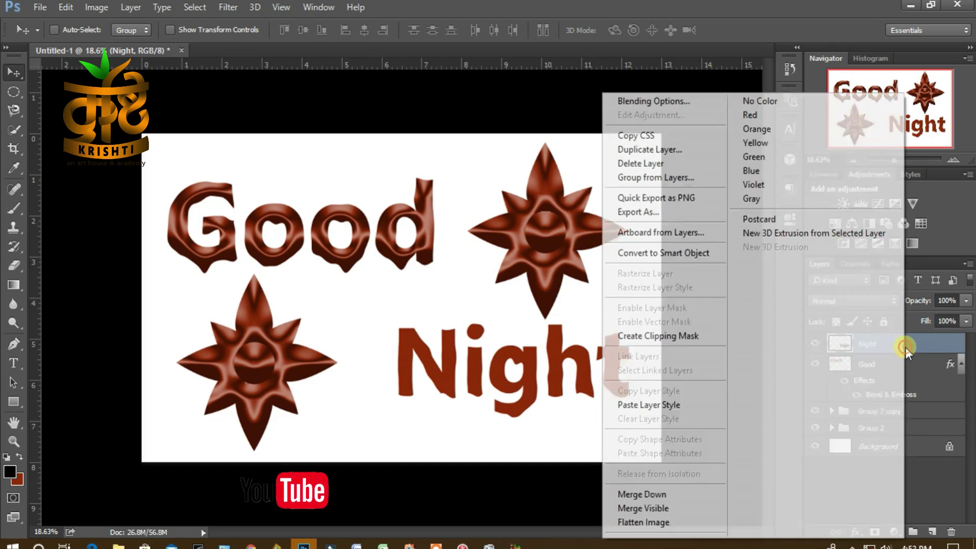
pyautogui.click(679, 404)
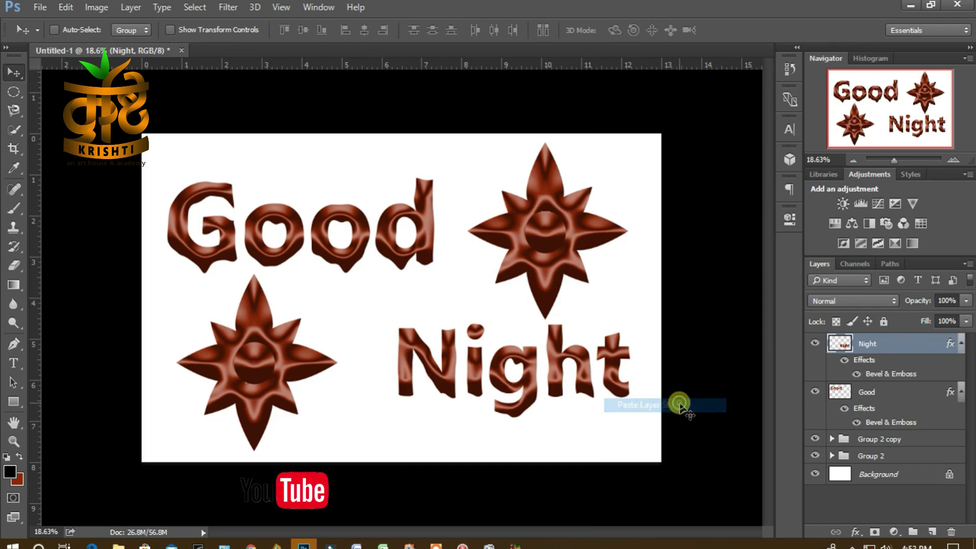
pyautogui.doubleClick(924, 355)
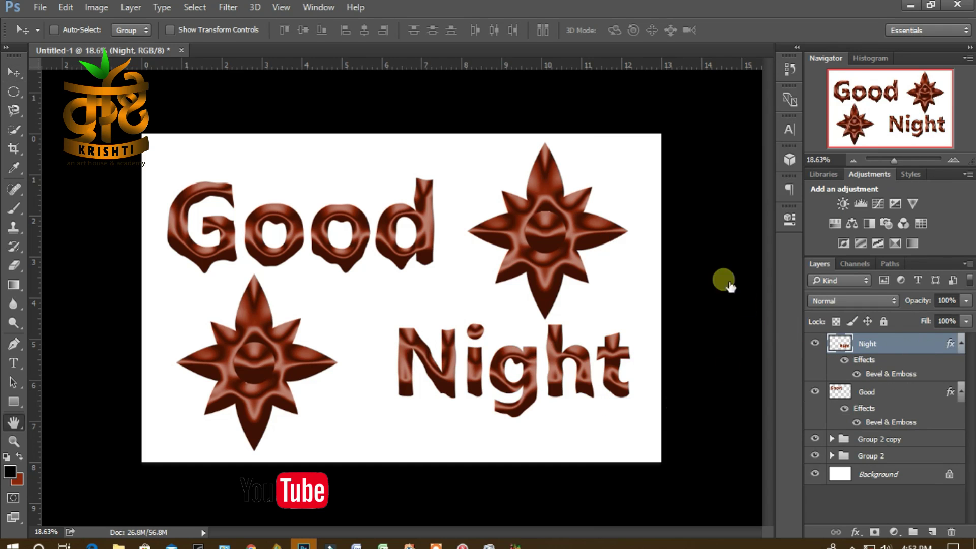
pyautogui.moveTo(594, 45); pyautogui.dragTo(786, 53)
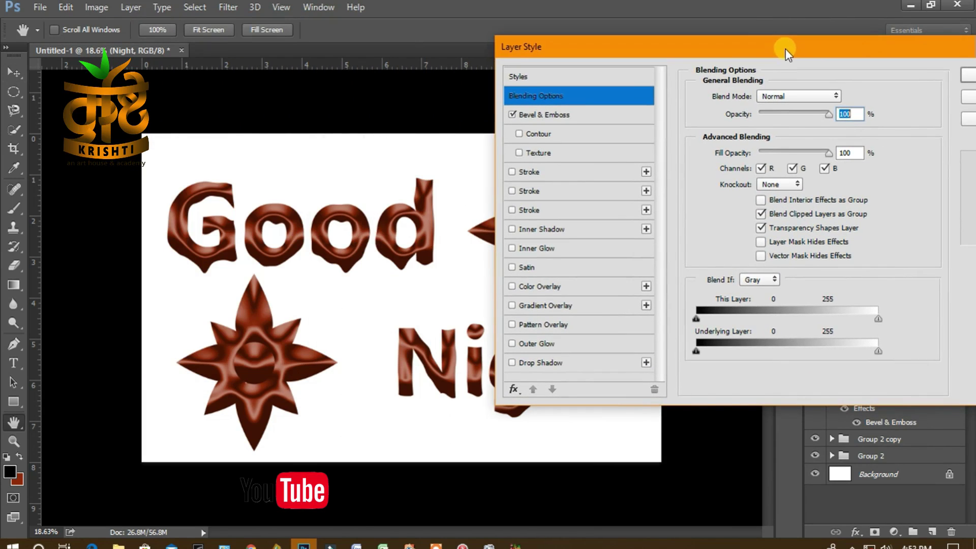
pyautogui.moveTo(912, 50); pyautogui.dragTo(677, 60)
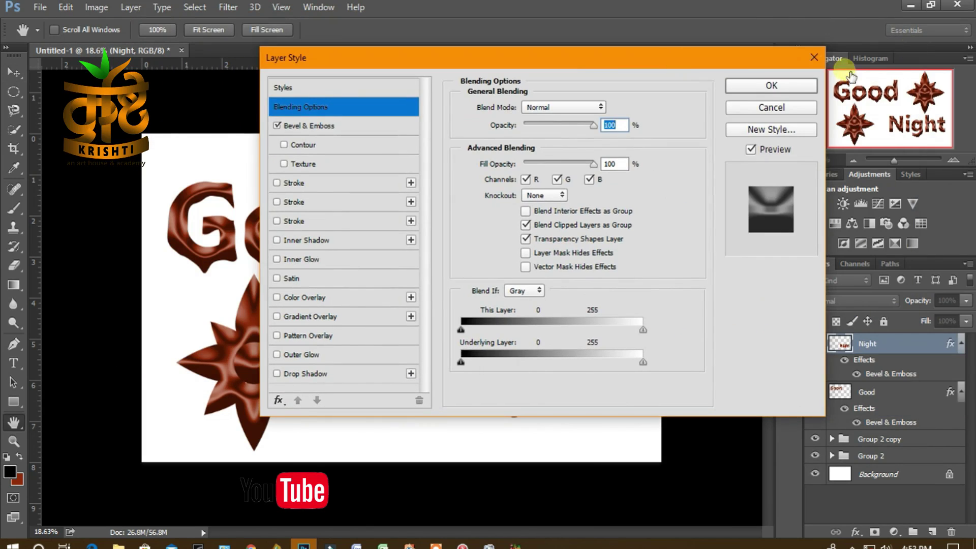
pyautogui.click(813, 58)
# Adjust the "Good" layer's Bevel & Emboss: highlight opacity 52%, shadow opacity 44%, size 106 px, depth 195%, soften 6 px.
pyautogui.click(923, 398)
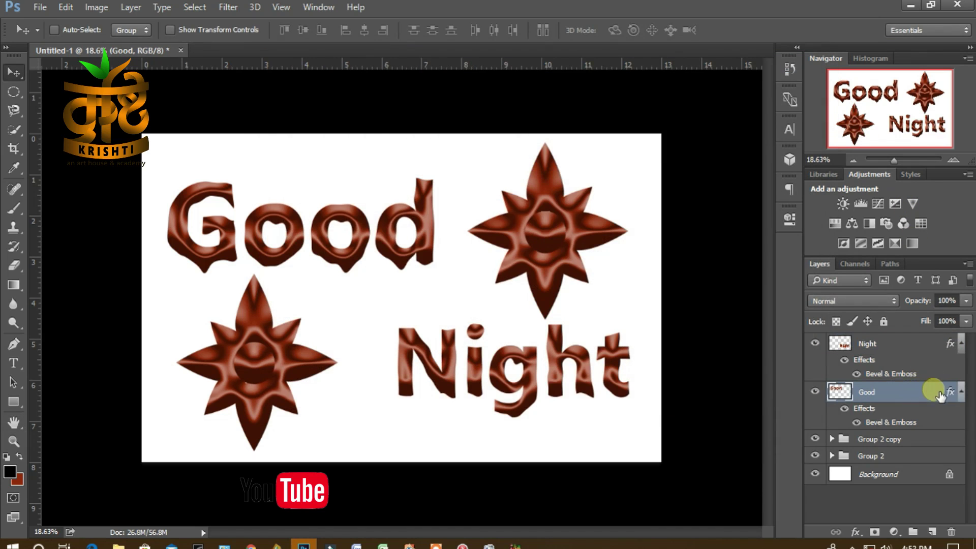
pyautogui.doubleClick(936, 398)
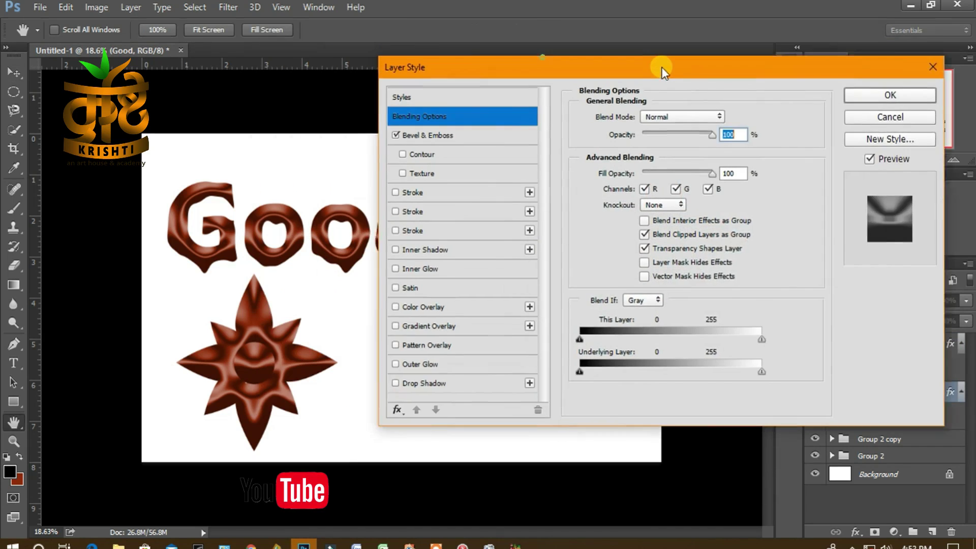
pyautogui.moveTo(733, 47); pyautogui.dragTo(721, 33)
pyautogui.click(543, 104)
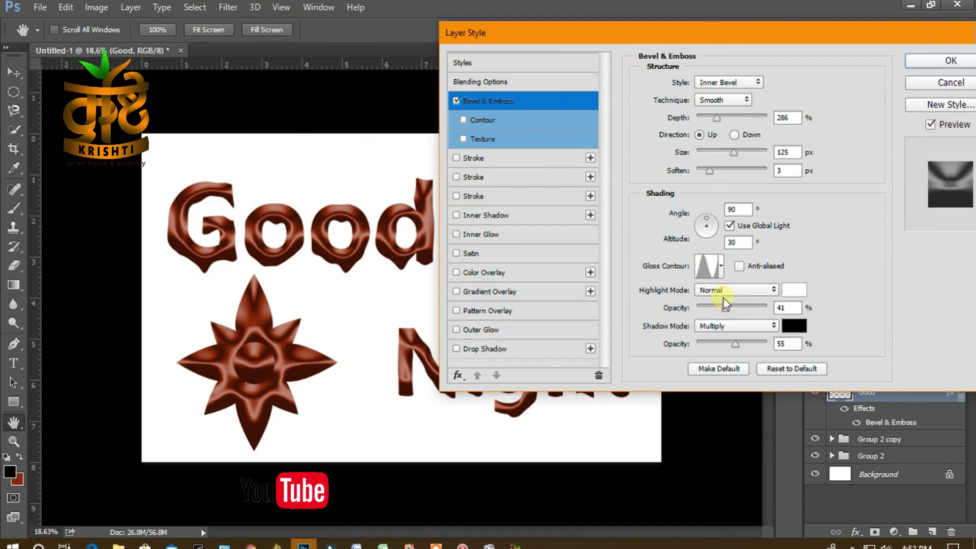
pyautogui.moveTo(725, 311); pyautogui.dragTo(733, 311)
pyautogui.moveTo(735, 345)
pyautogui.mouseDown()
pyautogui.moveTo(749, 346)
pyautogui.moveTo(730, 345)
pyautogui.mouseUp()
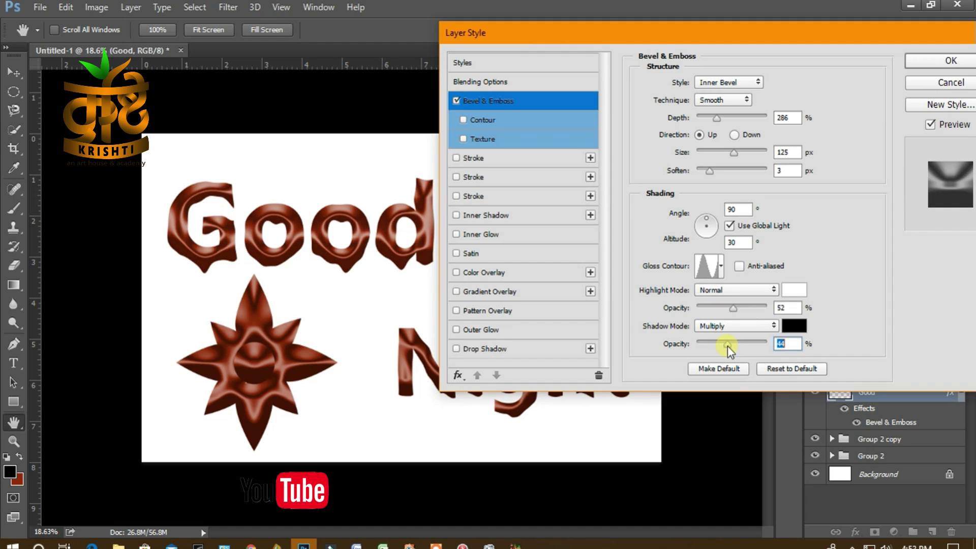
pyautogui.moveTo(733, 154)
pyautogui.mouseDown()
pyautogui.moveTo(721, 154)
pyautogui.moveTo(729, 154)
pyautogui.mouseUp()
pyautogui.moveTo(717, 119); pyautogui.dragTo(709, 118)
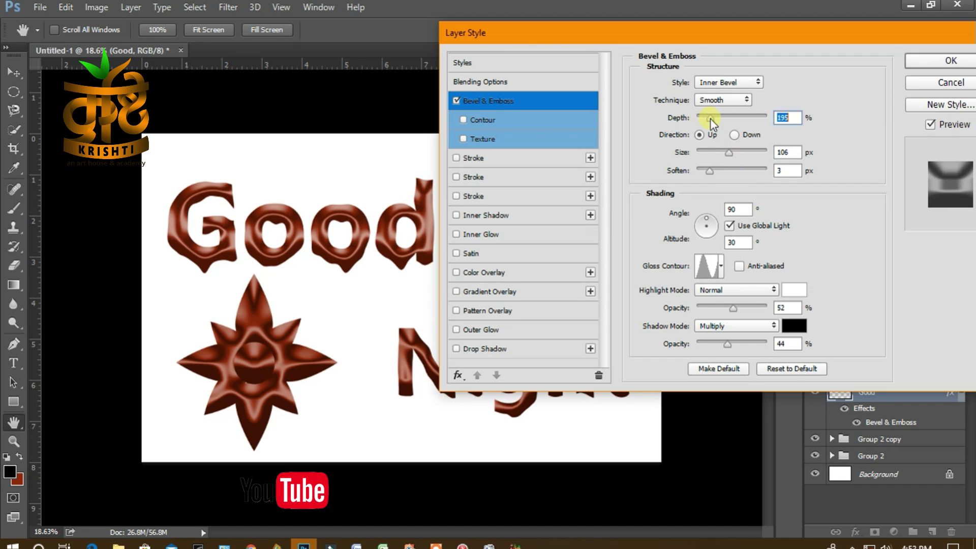
pyautogui.click(709, 169)
# Try several alternative gloss contours on the "Good" bevel, including the stepped slope, multi-peak and sawtooth shapes.
pyautogui.click(720, 265)
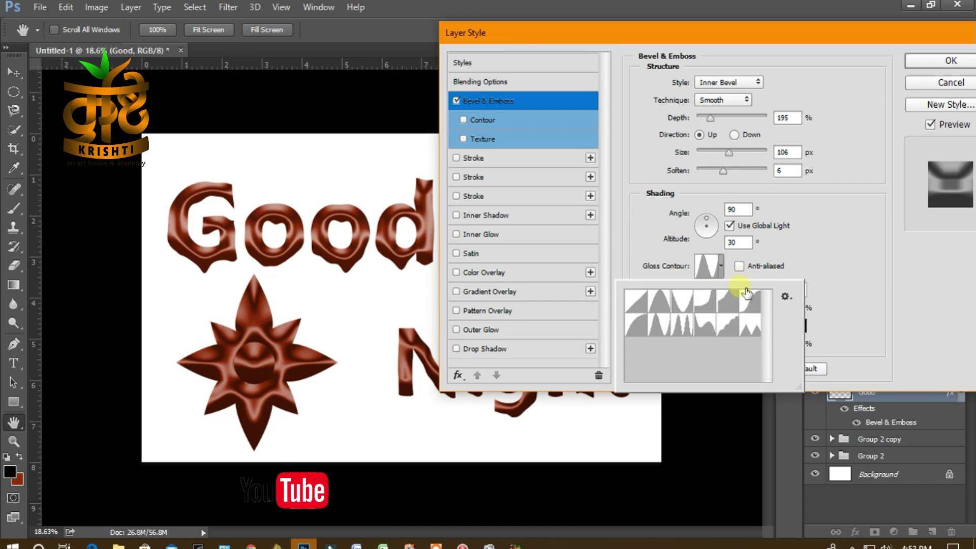
pyautogui.click(758, 336)
pyautogui.click(732, 333)
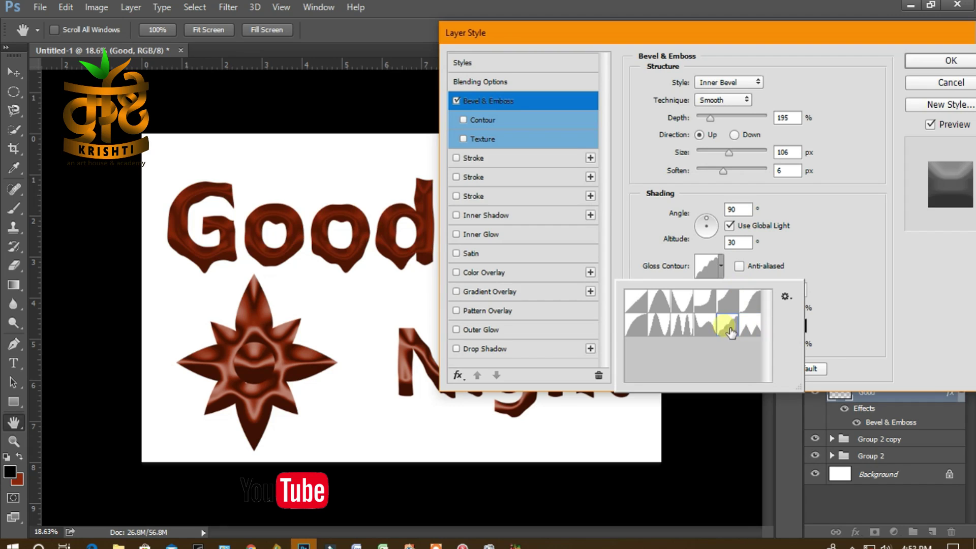
pyautogui.click(658, 331)
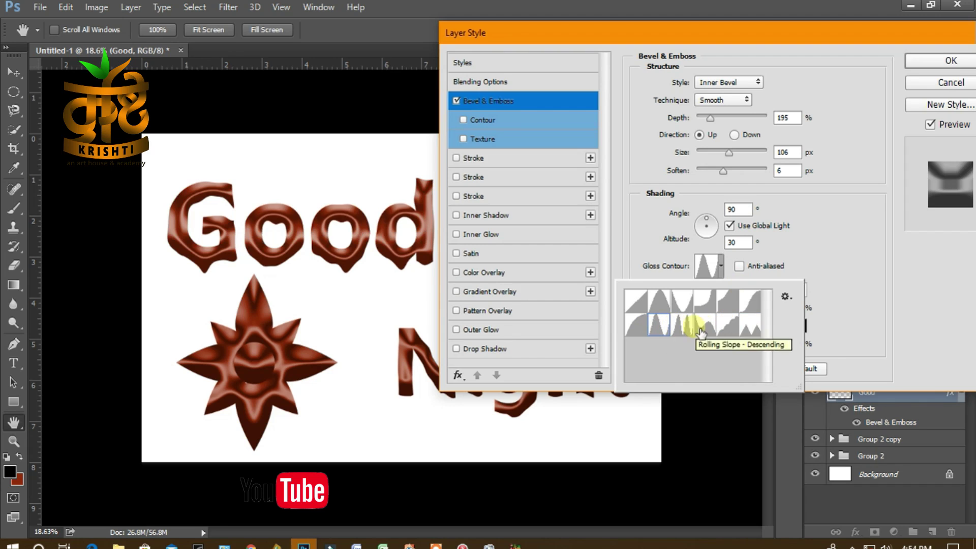
pyautogui.click(682, 333)
pyautogui.click(751, 326)
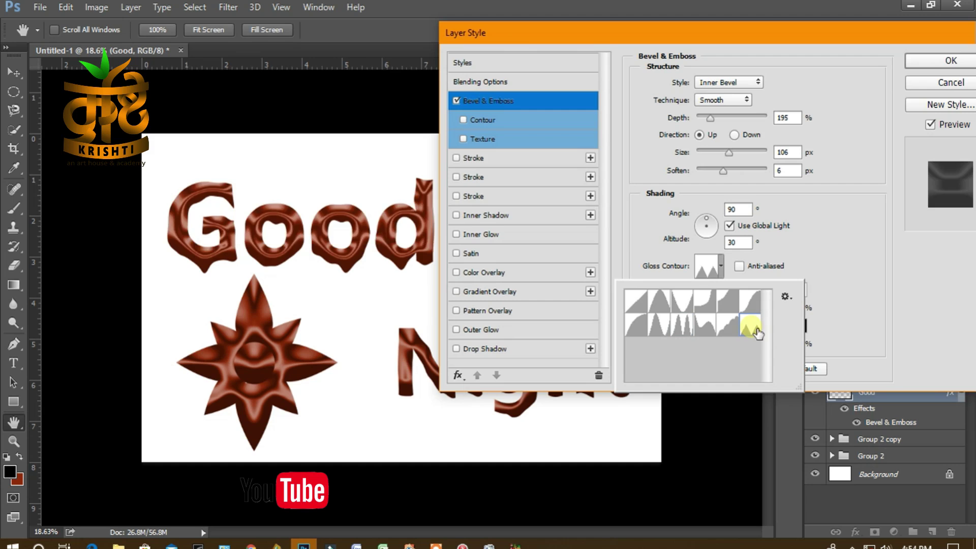
pyautogui.click(729, 331)
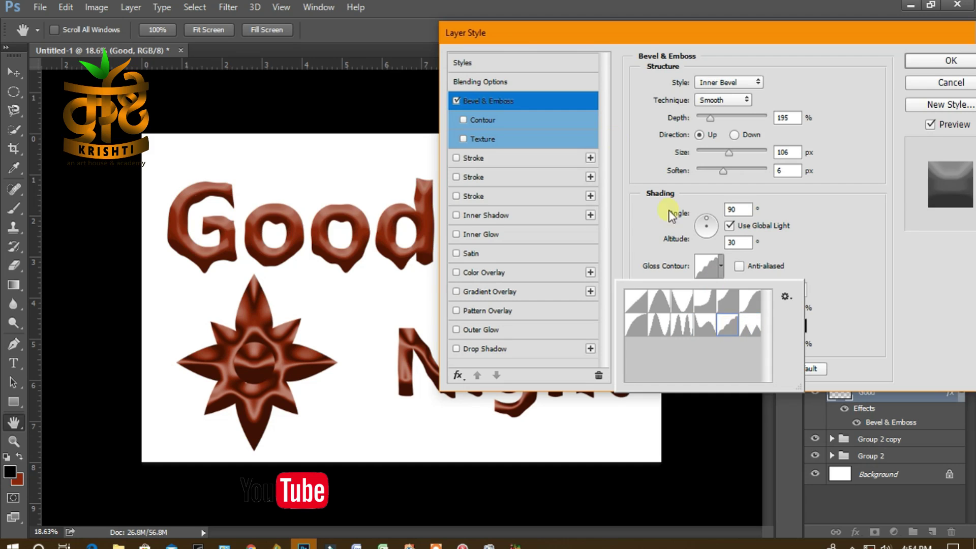
# Set the "Good" bevel's gloss contour back to the narrow single-peak shape with a rising end and apply the layer style.
pyautogui.moveTo(632, 39); pyautogui.dragTo(580, 27)
pyautogui.click(699, 261)
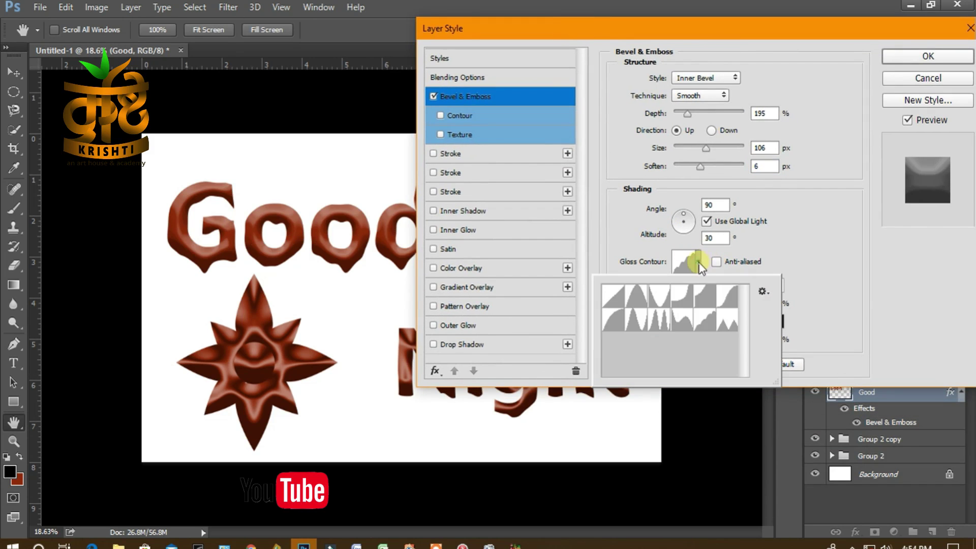
pyautogui.click(638, 319)
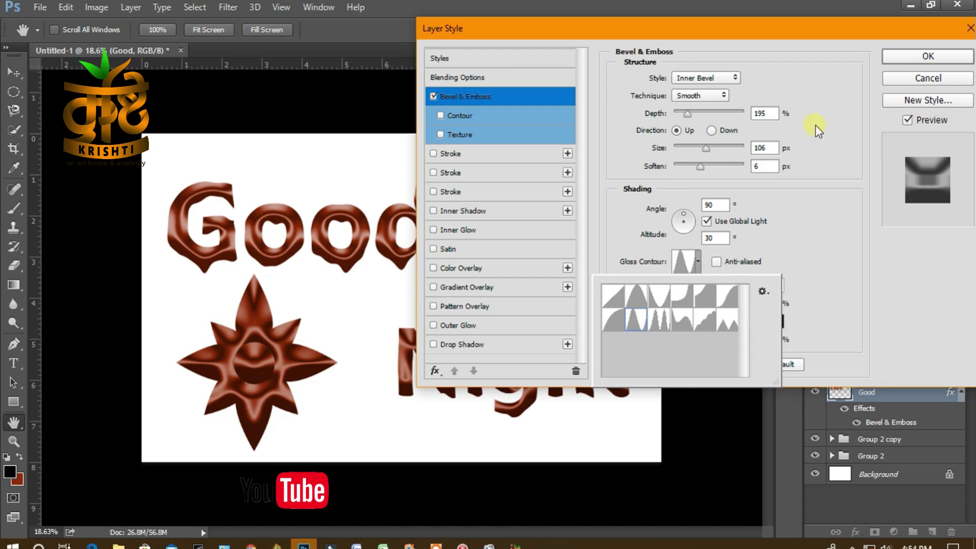
pyautogui.click(906, 56)
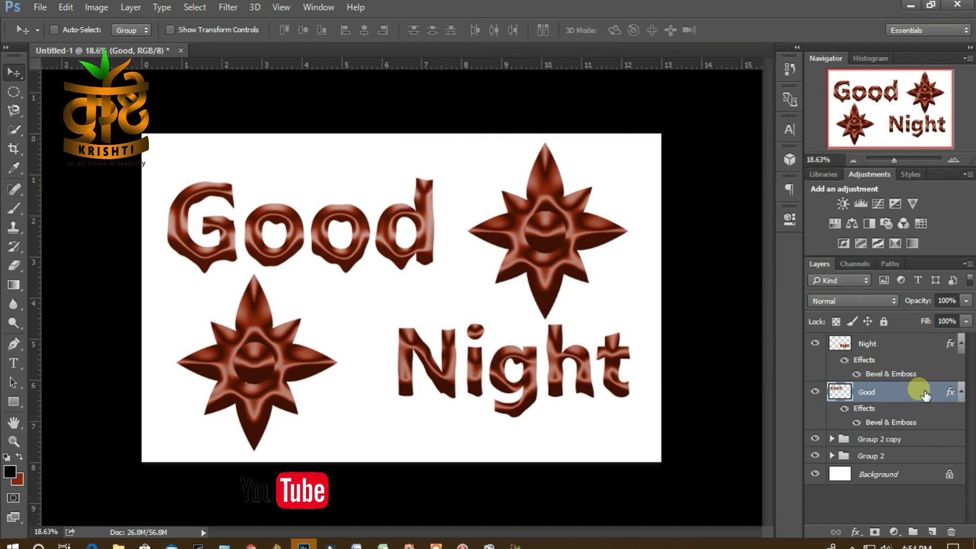
# Copy the "Good" layer's style onto the "Night" layer and collapse the effect lists of both layers.
pyautogui.rightClick(924, 395)
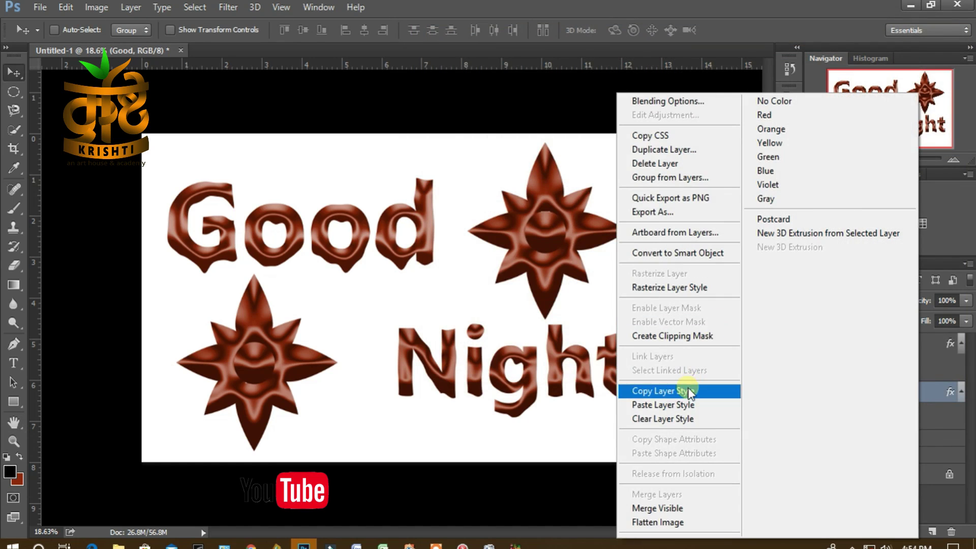
pyautogui.click(687, 390)
pyautogui.click(910, 340)
pyautogui.rightClick(911, 339)
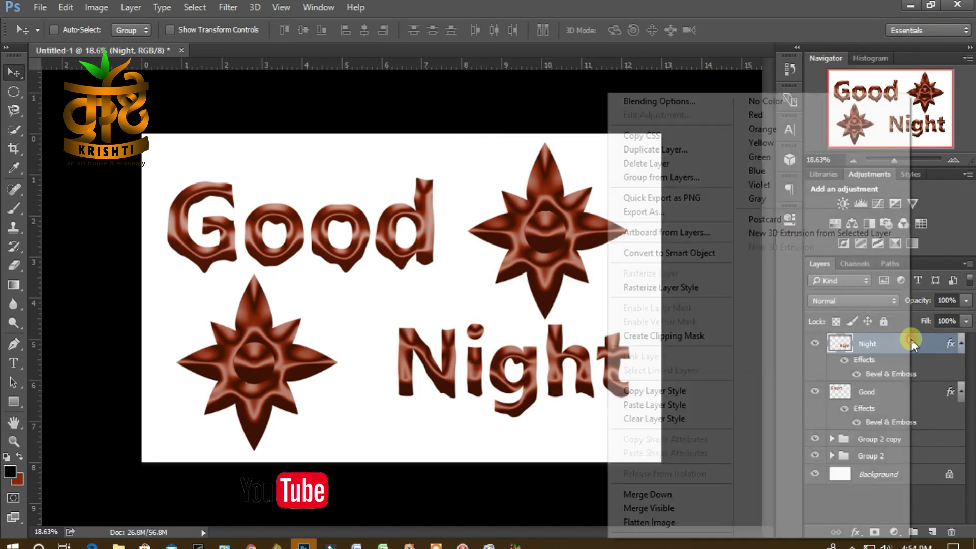
pyautogui.click(672, 402)
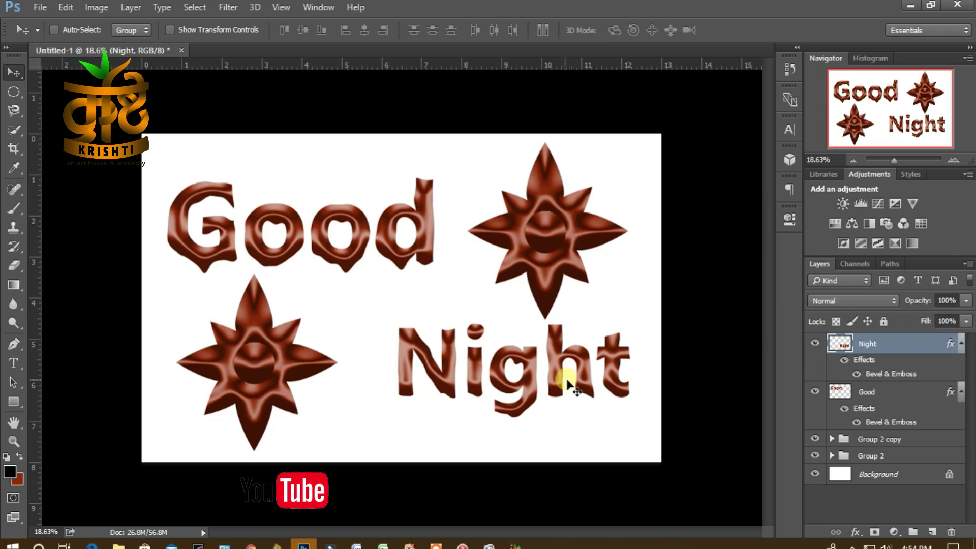
pyautogui.click(960, 343)
pyautogui.click(960, 363)
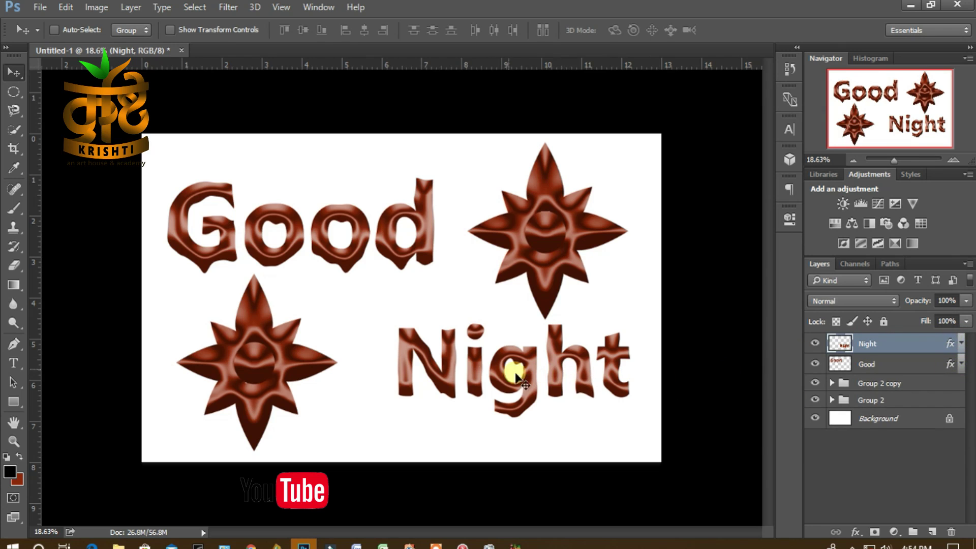
# Select the Group 2 copy flower below "Good" and move it slightly left, toward the canvas edge.
pyautogui.rightClick(252, 355)
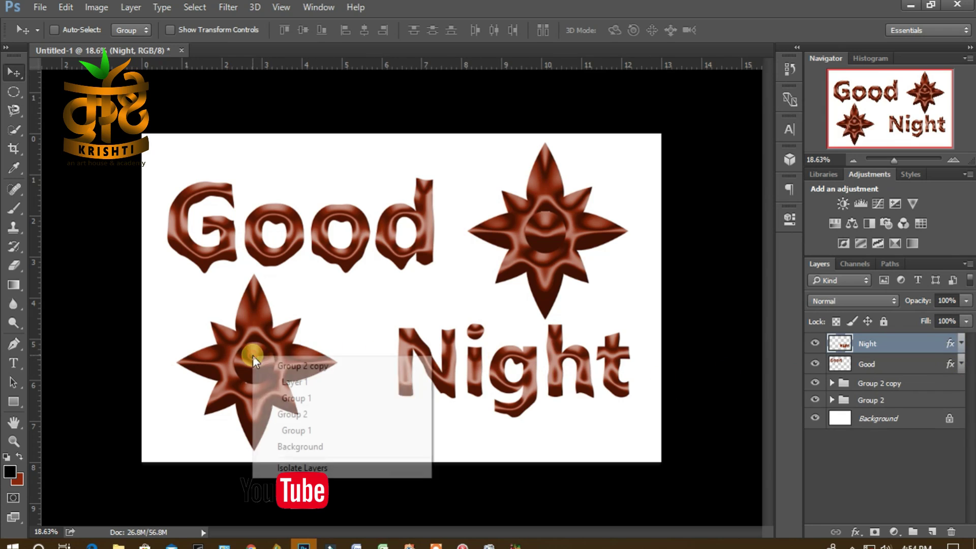
pyautogui.click(273, 364)
pyautogui.moveTo(259, 363); pyautogui.dragTo(237, 362)
pyautogui.press('ctrl')
pyautogui.hotkey('ctrl', 't')
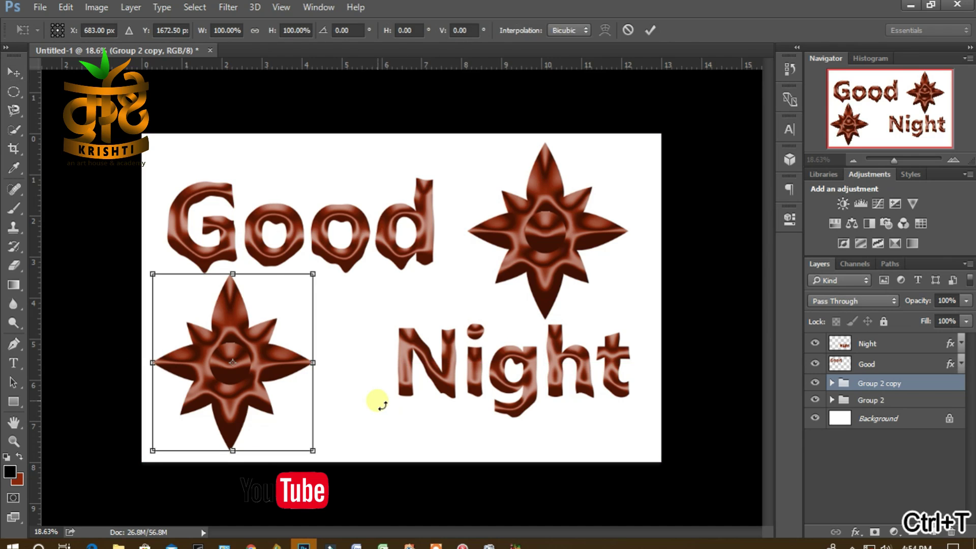
pyautogui.press('Return')
# Duplicate the lower flower into two small, rotated copies stacked between it and the word "Night".
pyautogui.hotkey('ctrl', 'j')
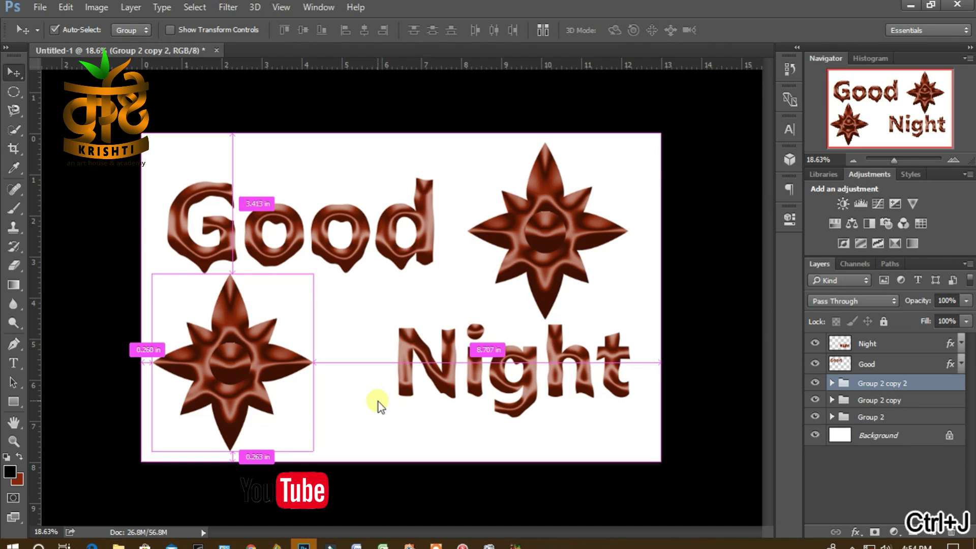
pyautogui.hotkey('ctrl', 't')
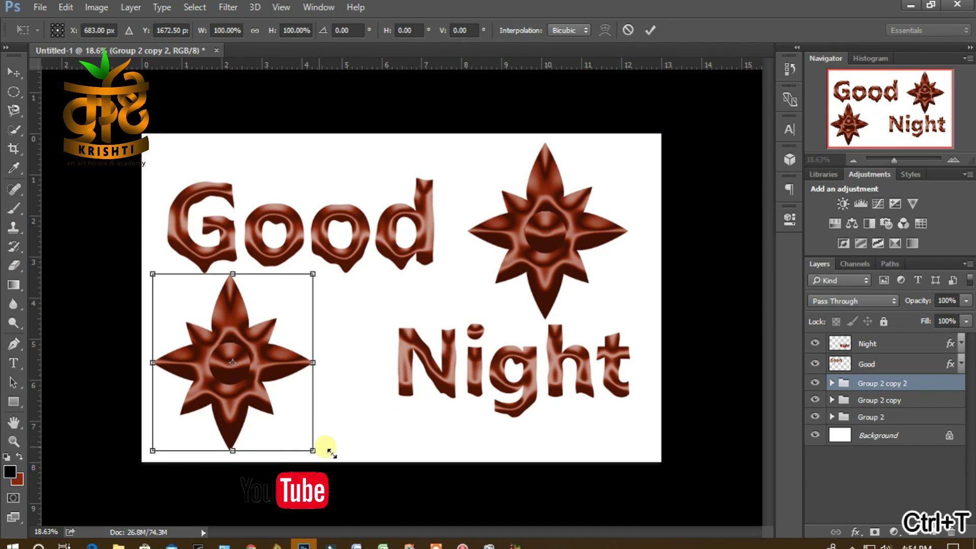
pyautogui.moveTo(313, 450); pyautogui.dragTo(359, 408)
pyautogui.click(650, 30)
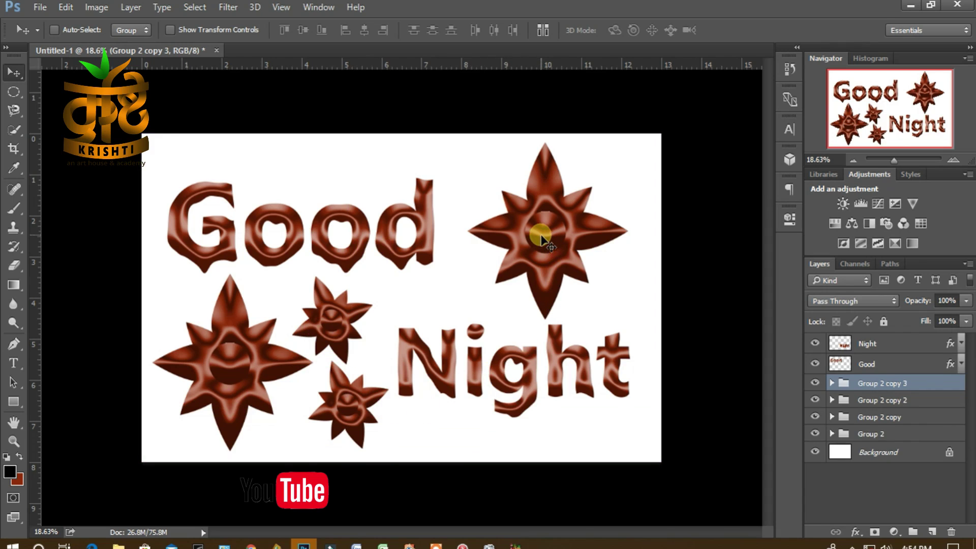
# Nudge the lower small flower slightly, and move the large Group 2 flower left toward the word "Good".
pyautogui.rightClick(541, 236)
pyautogui.click(551, 245)
pyautogui.moveTo(549, 223)
pyautogui.mouseDown()
pyautogui.moveTo(577, 224)
pyautogui.moveTo(560, 236)
pyautogui.moveTo(559, 223)
pyautogui.mouseUp()
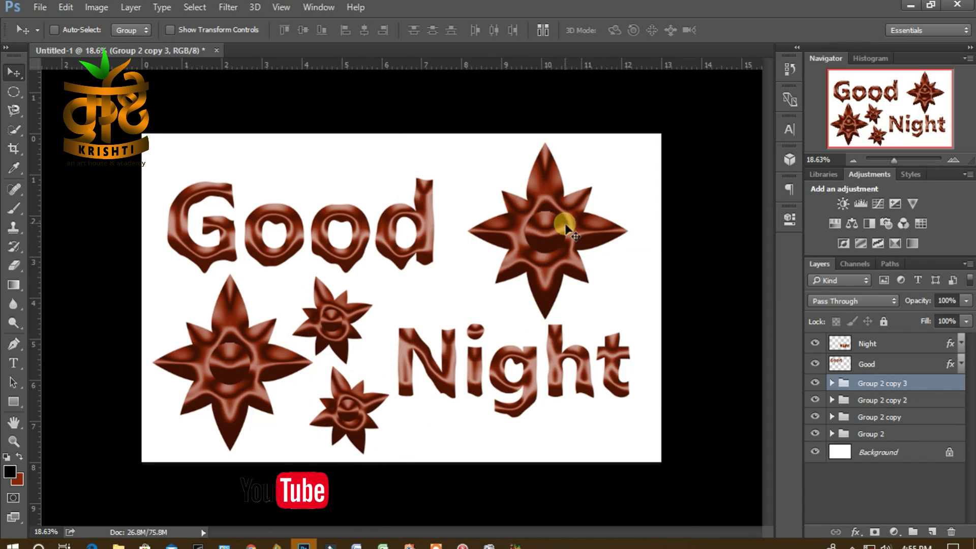
pyautogui.click(814, 432)
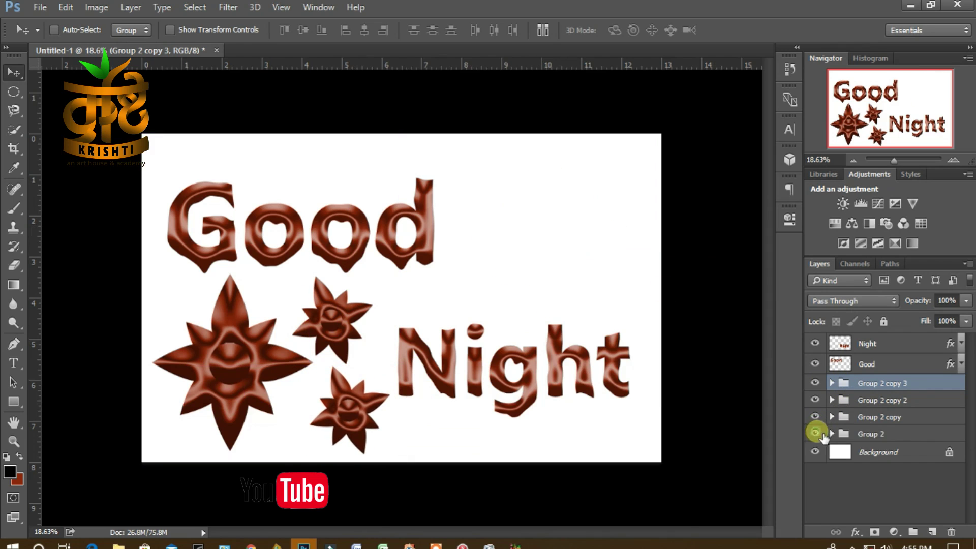
pyautogui.click(815, 432)
pyautogui.click(925, 433)
pyautogui.moveTo(542, 228); pyautogui.dragTo(513, 231)
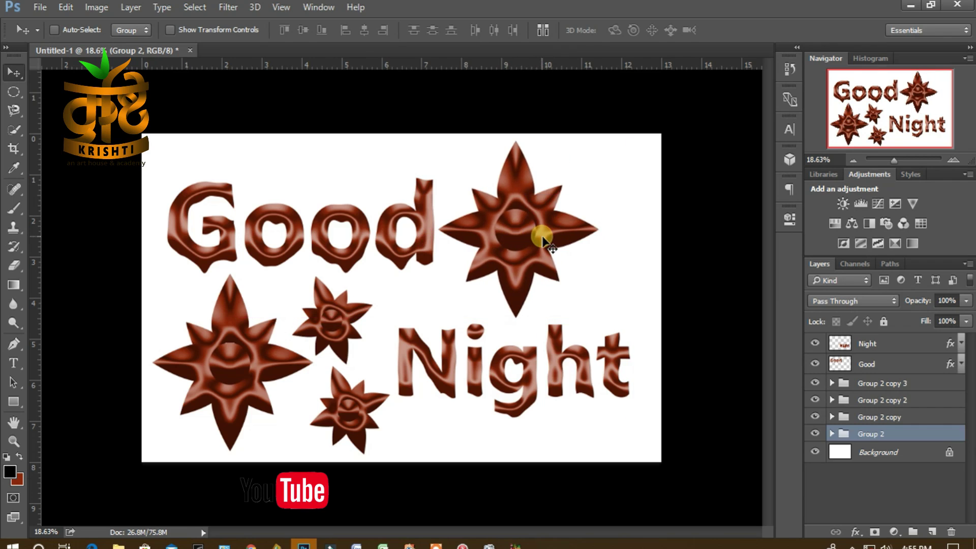
# Rotate the large flower beside "Good" and scale it down a little, keeping it close to the "d".
pyautogui.hotkey('ctrl', 't')
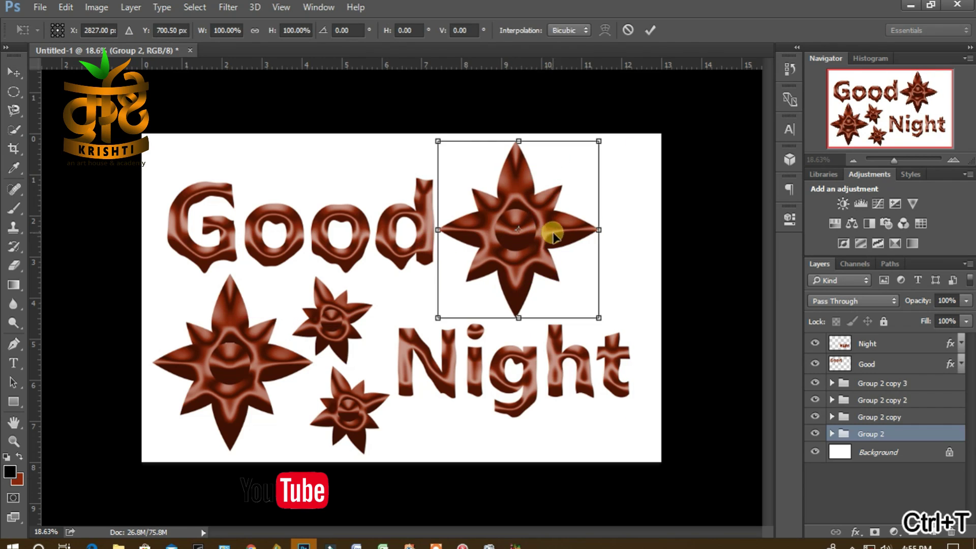
pyautogui.moveTo(625, 183); pyautogui.dragTo(571, 124)
pyautogui.moveTo(549, 261); pyautogui.dragTo(563, 237)
pyautogui.click(646, 33)
# Duplicate the flower beside "Good", scale the copy to about 46%, rotate it about 32° and place it to the lower right.
pyautogui.hotkey('ctrl', 't')
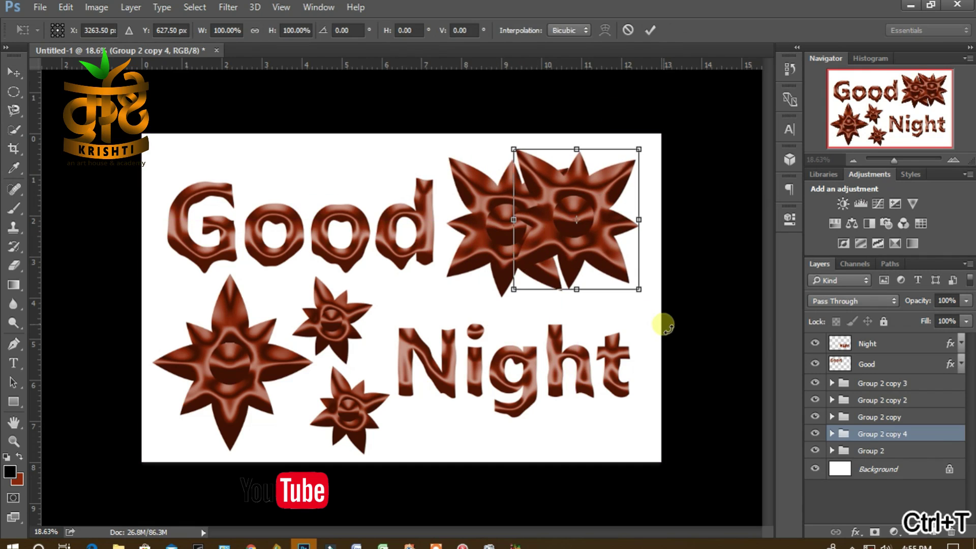
pyautogui.moveTo(639, 288); pyautogui.dragTo(570, 226)
pyautogui.moveTo(546, 189); pyautogui.dragTo(600, 249)
pyautogui.moveTo(642, 290); pyautogui.dragTo(612, 296)
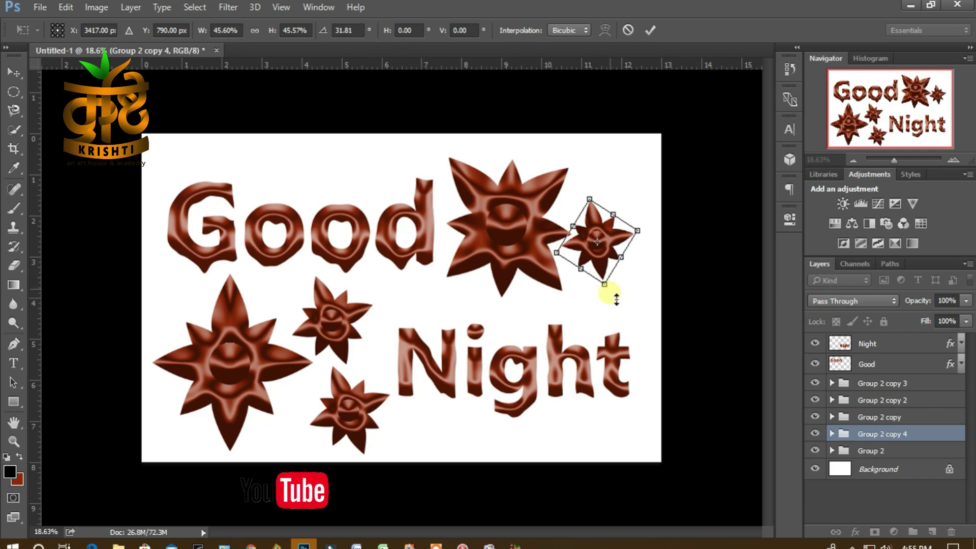
pyautogui.moveTo(601, 257)
pyautogui.mouseDown()
pyautogui.moveTo(599, 207)
pyautogui.moveTo(615, 254)
pyautogui.mouseUp()
pyautogui.click(648, 31)
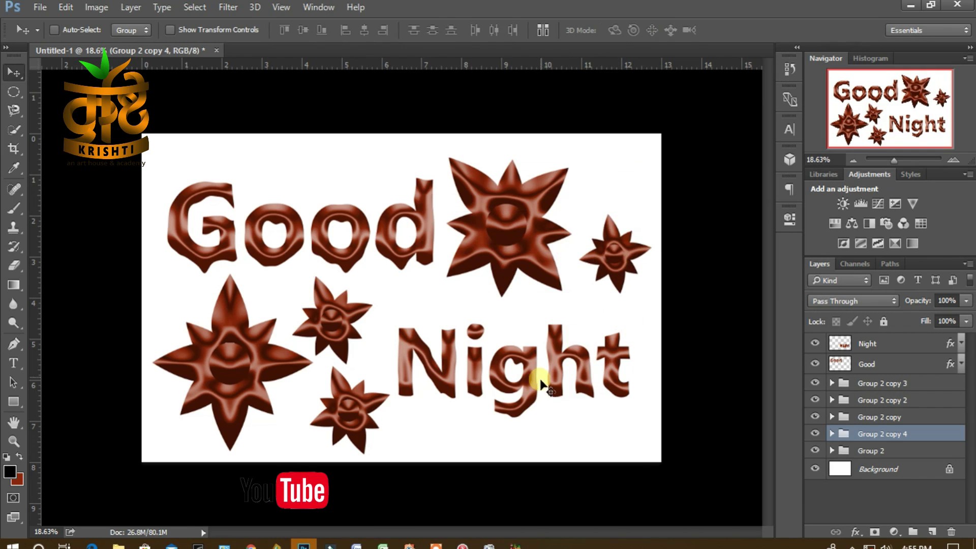
# Add an empty layer directly above the Background layer and activate the Gradient tool.
pyautogui.click(914, 467)
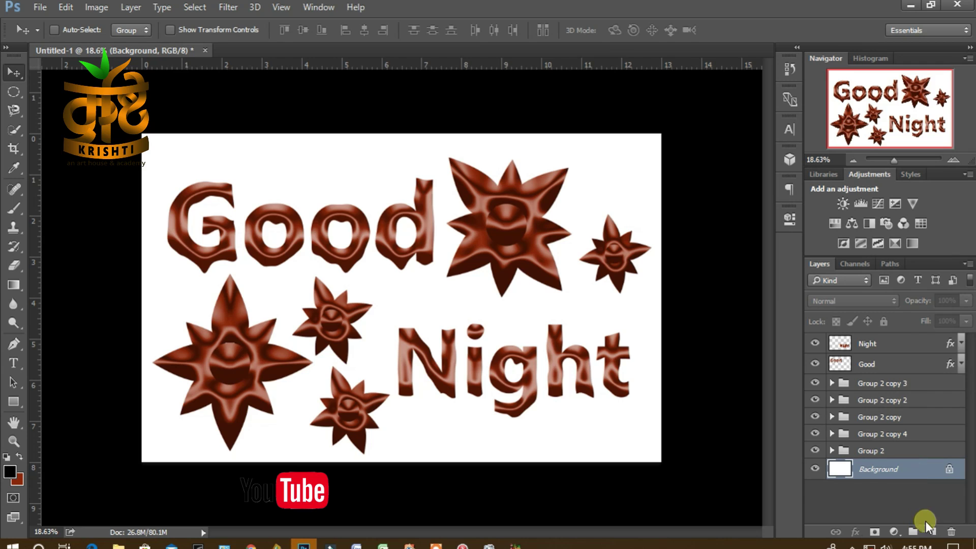
pyautogui.click(933, 532)
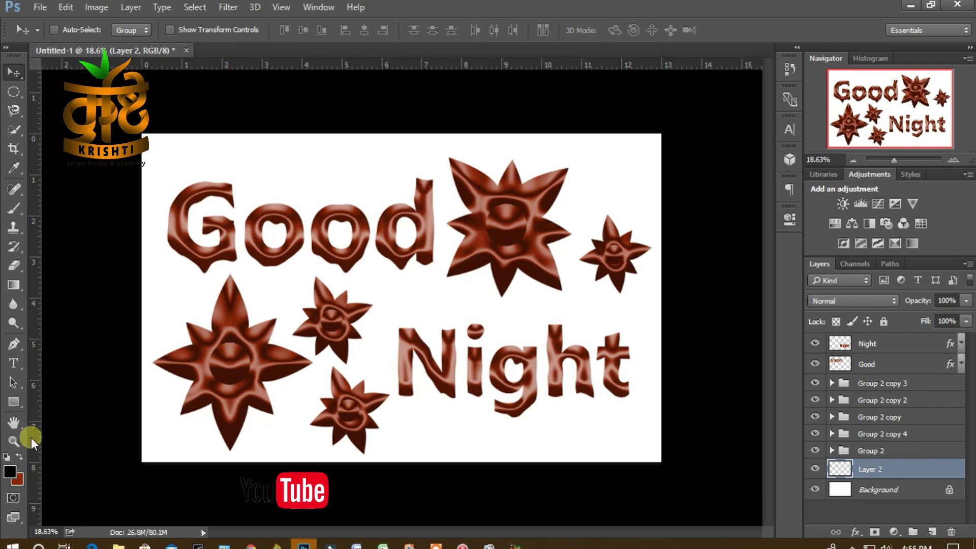
pyautogui.click(14, 282)
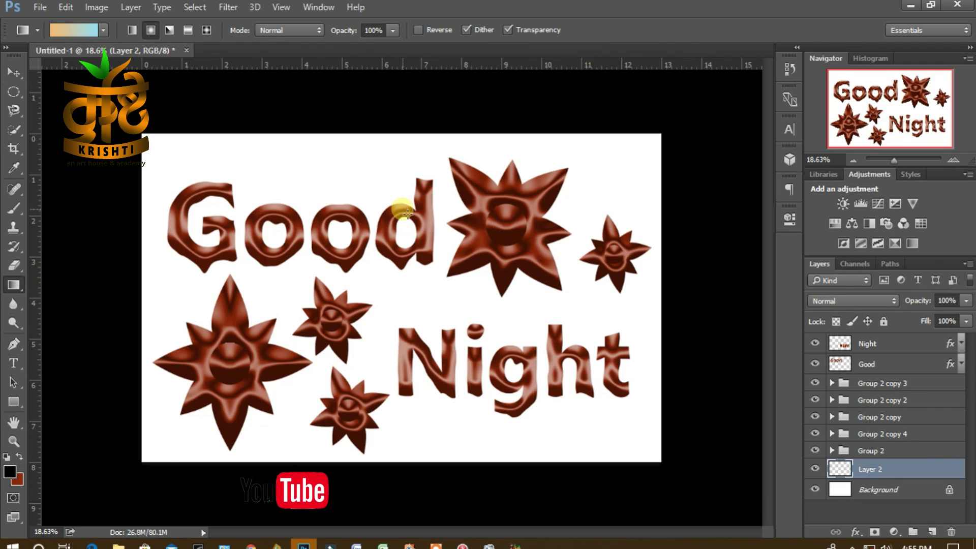
# Set the gradient's start colour to a strong brick red, based on the dark red sampled from the large lower flower.
pyautogui.click(78, 32)
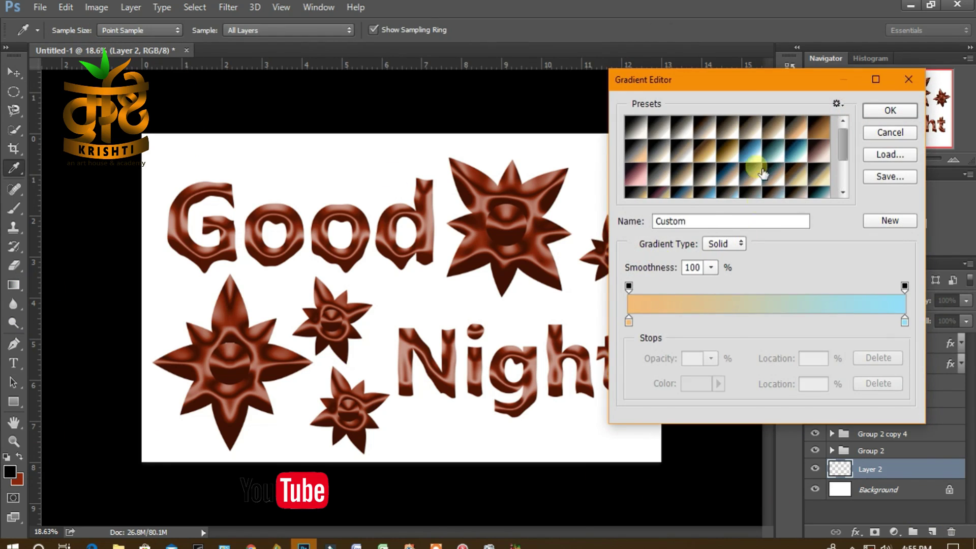
pyautogui.moveTo(739, 80); pyautogui.dragTo(796, 67)
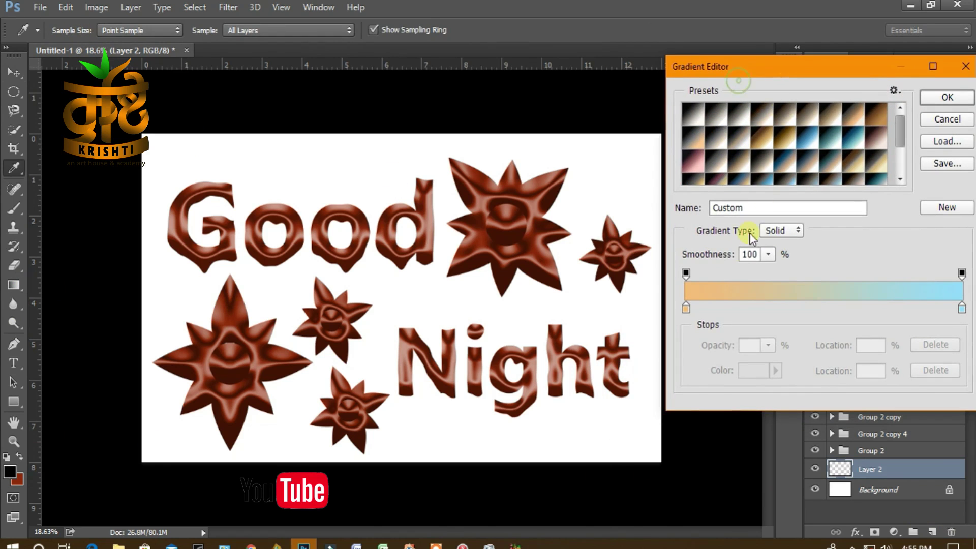
pyautogui.click(686, 307)
pyautogui.click(752, 371)
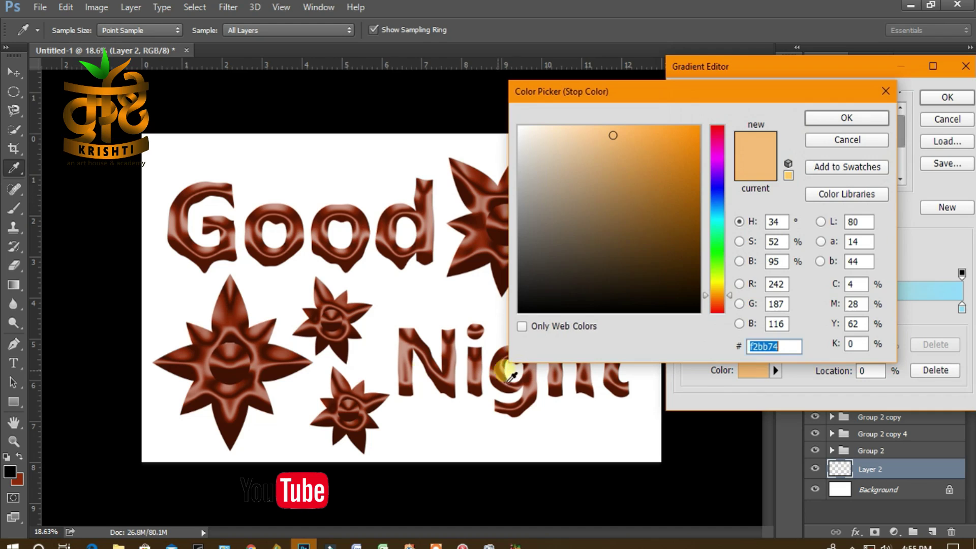
pyautogui.click(235, 382)
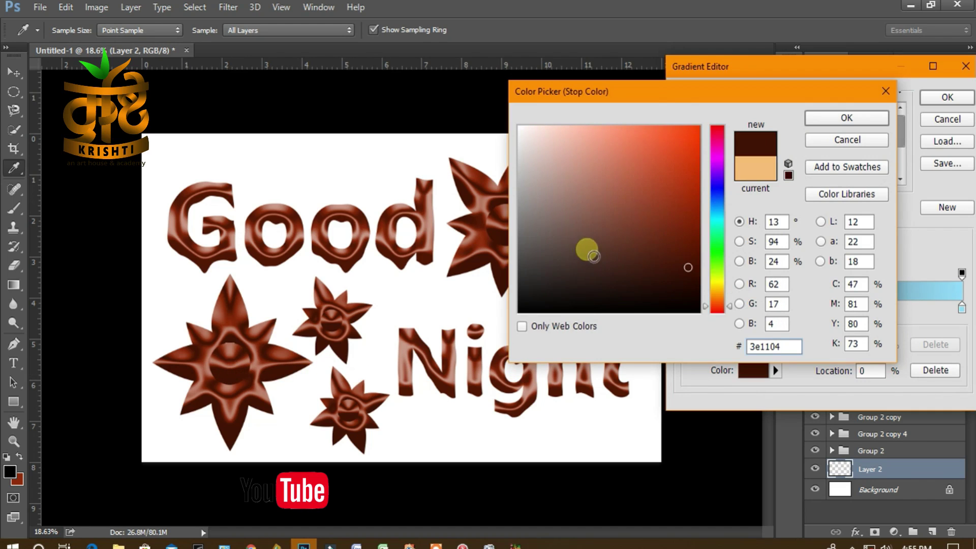
pyautogui.moveTo(594, 133); pyautogui.dragTo(672, 182)
pyautogui.click(845, 118)
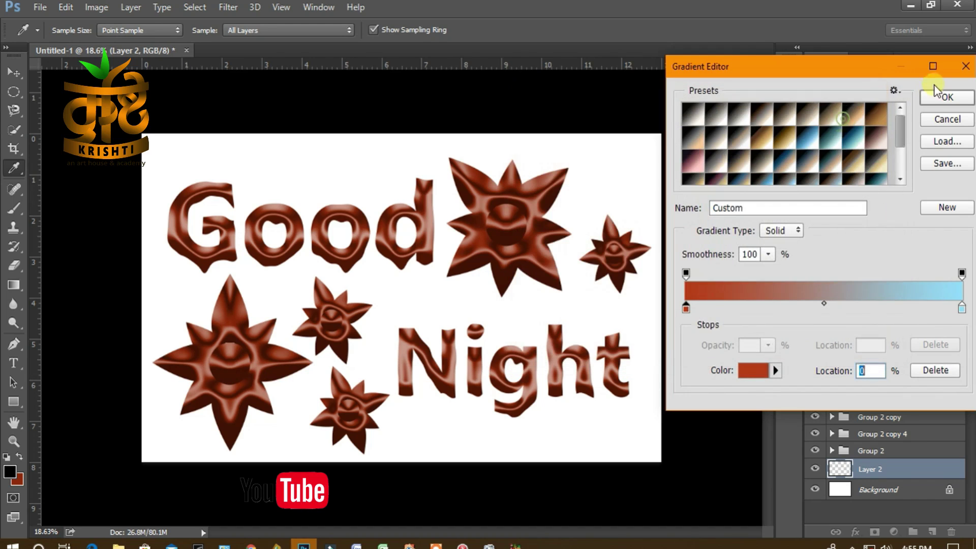
# Set the gradient's end colour to brownish orange #b26016 and accept the edited gradient.
pyautogui.click(962, 308)
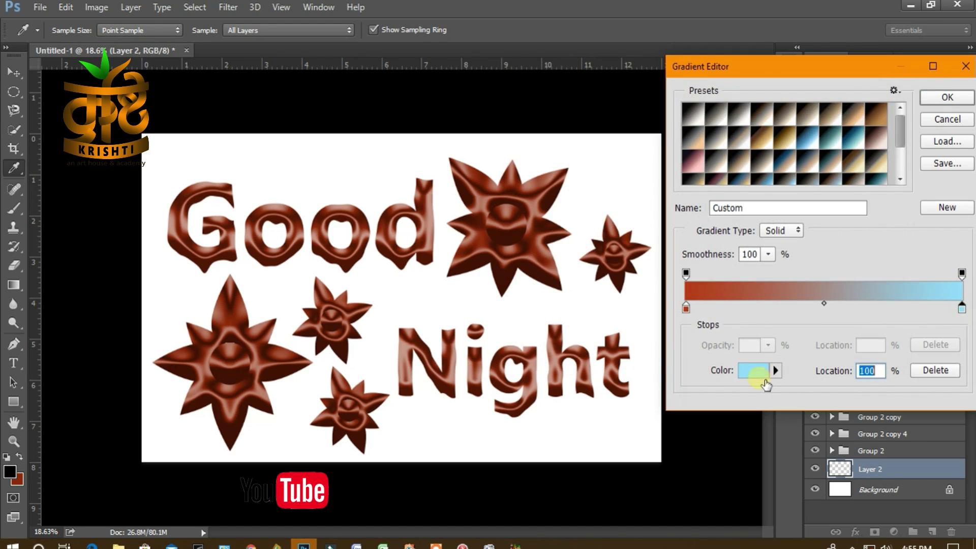
pyautogui.click(757, 376)
pyautogui.click(721, 298)
pyautogui.moveTo(691, 231); pyautogui.dragTo(677, 181)
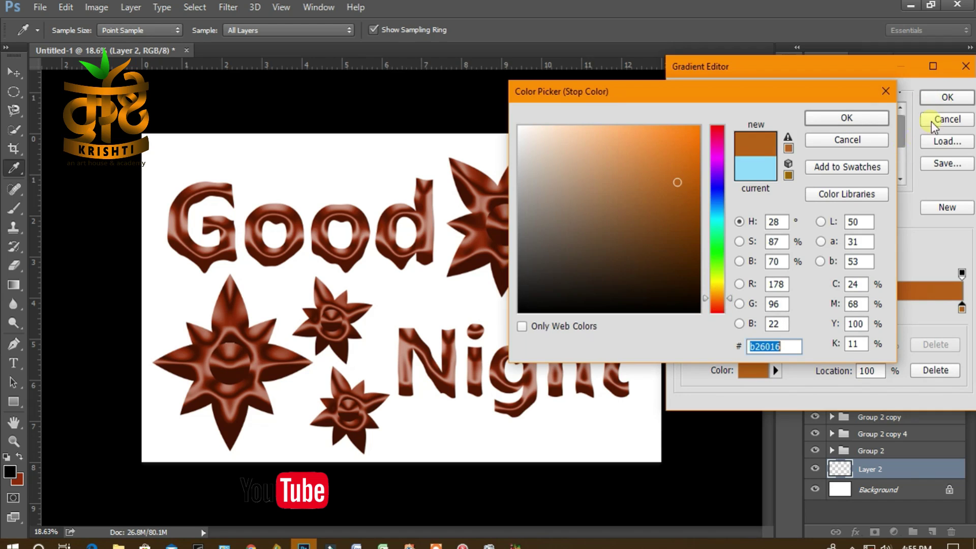
pyautogui.click(870, 119)
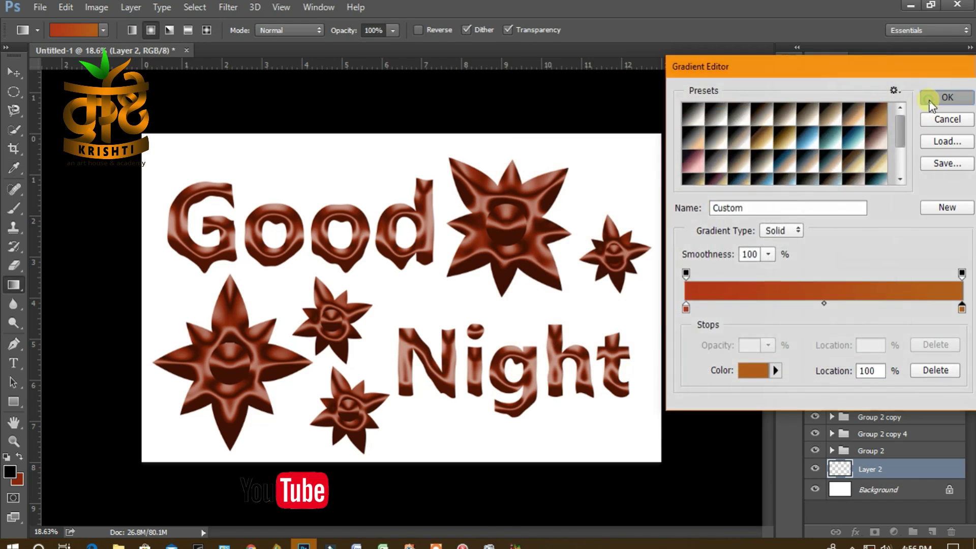
pyautogui.click(943, 97)
# Try the red-to-orange gradient as a radial fill on Layer 2, starting from the lower part of the canvas.
pyautogui.moveTo(352, 449); pyautogui.dragTo(528, 260)
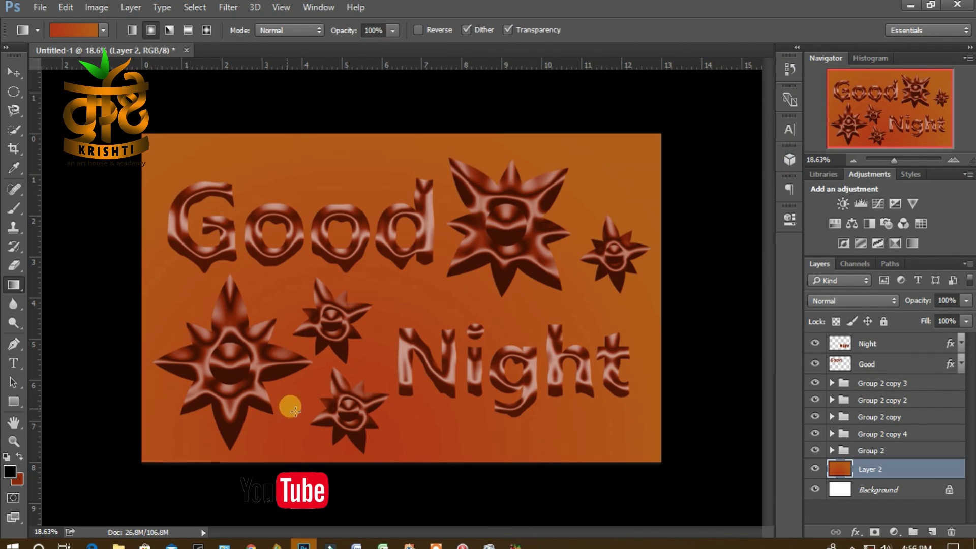
pyautogui.moveTo(237, 447); pyautogui.dragTo(434, 272)
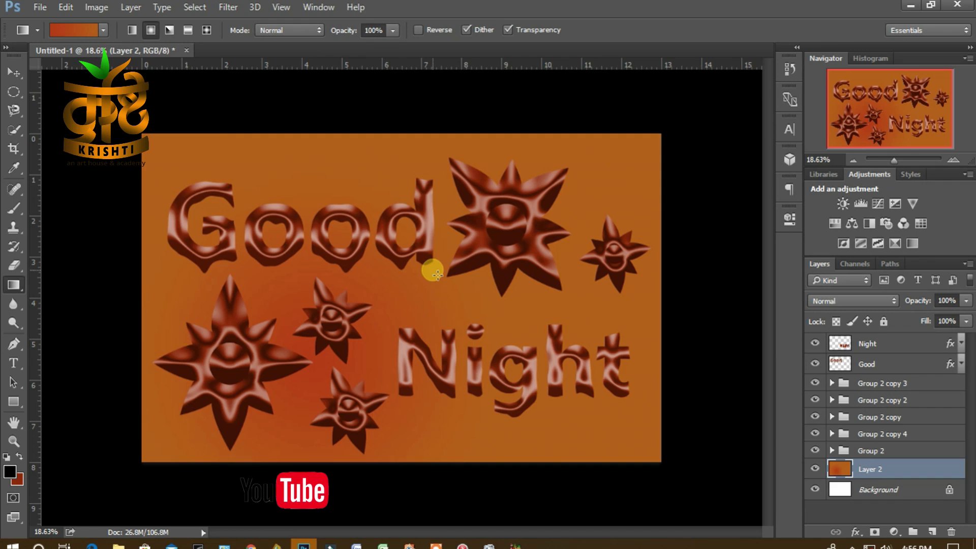
# Fill Layer 2 with a linear gradient running from red at the canvas top to orange at the bottom, at 85% layer opacity.
pyautogui.click(132, 30)
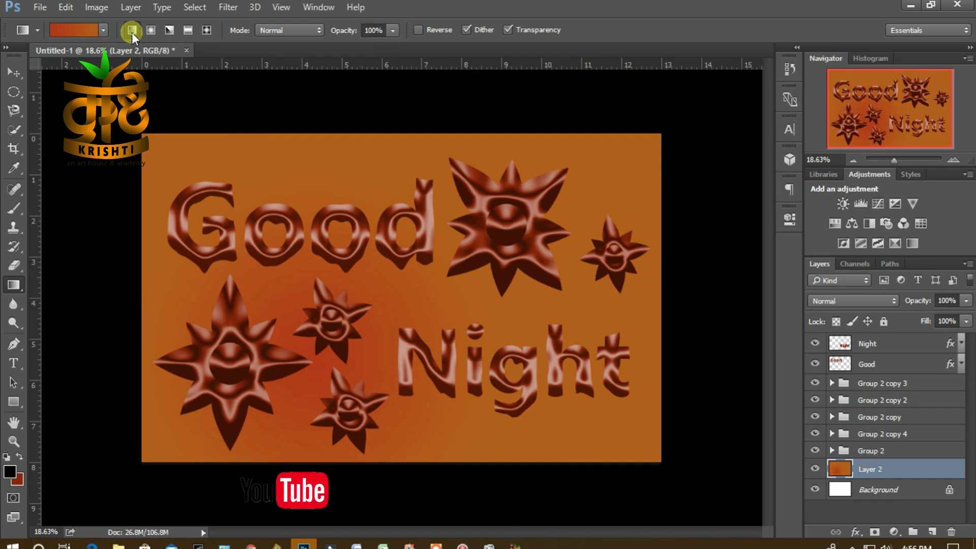
pyautogui.moveTo(183, 465); pyautogui.dragTo(553, 204)
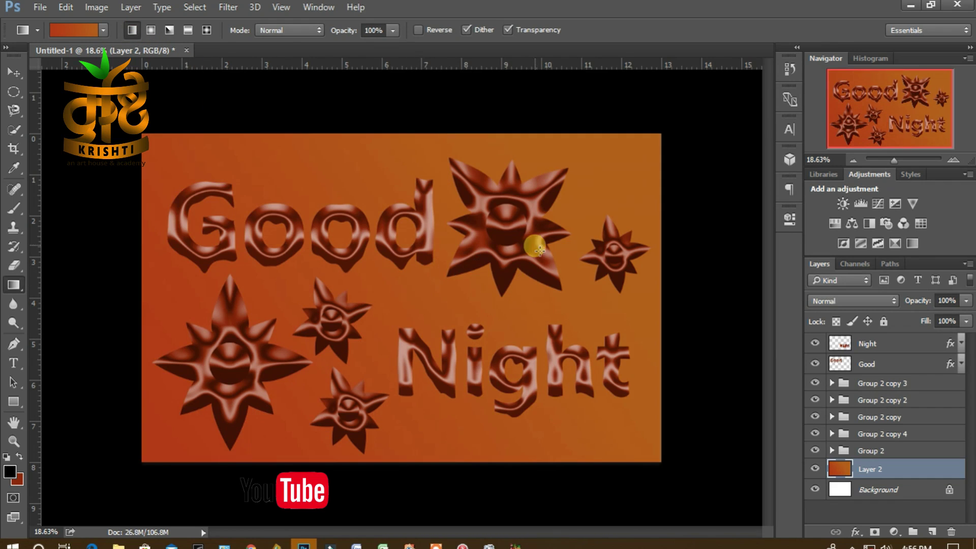
pyautogui.moveTo(503, 484); pyautogui.dragTo(518, 226)
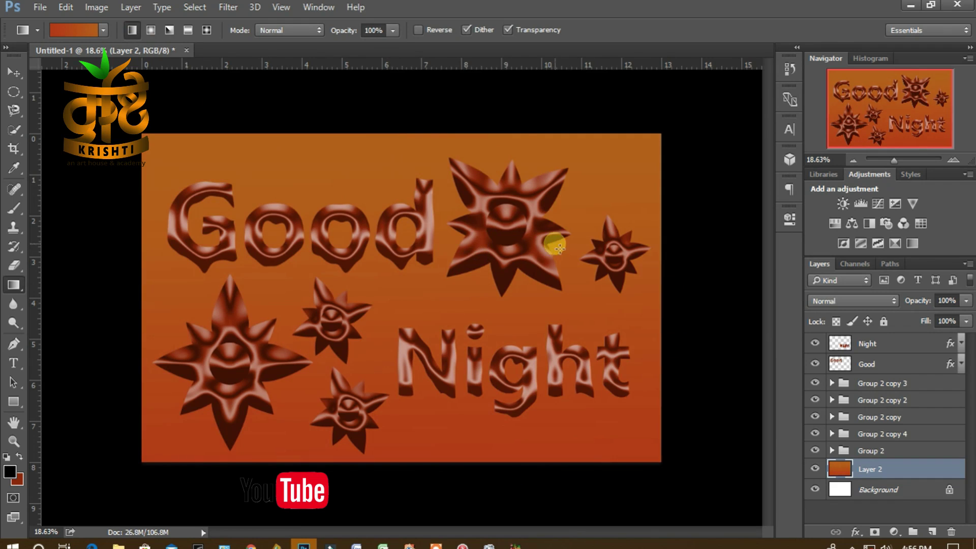
pyautogui.moveTo(529, 112); pyautogui.dragTo(449, 307)
pyautogui.moveTo(414, 130); pyautogui.dragTo(410, 458)
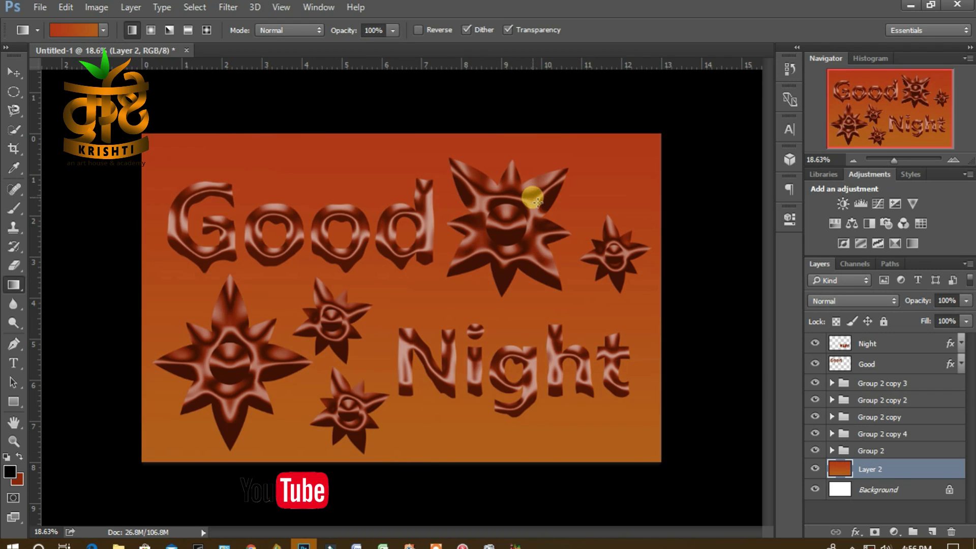
pyautogui.click(965, 300)
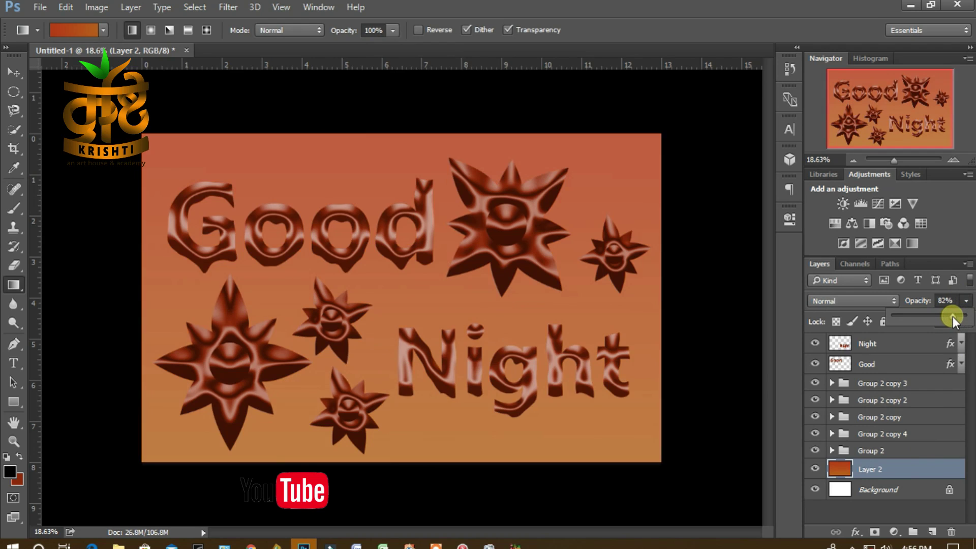
pyautogui.click(15, 73)
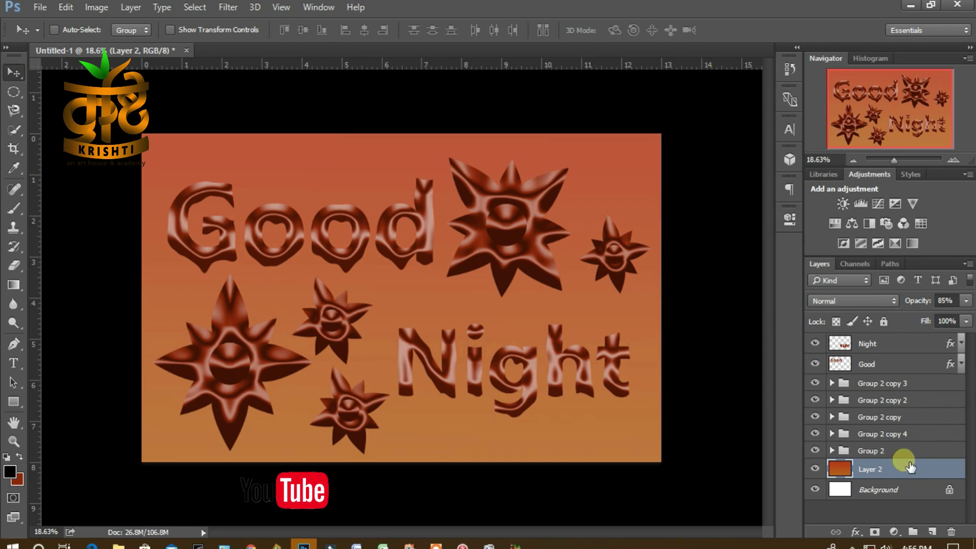
# Add a drop shadow to the "Good" layer and set the global light angle to 45°.
pyautogui.click(894, 345)
pyautogui.click(906, 369)
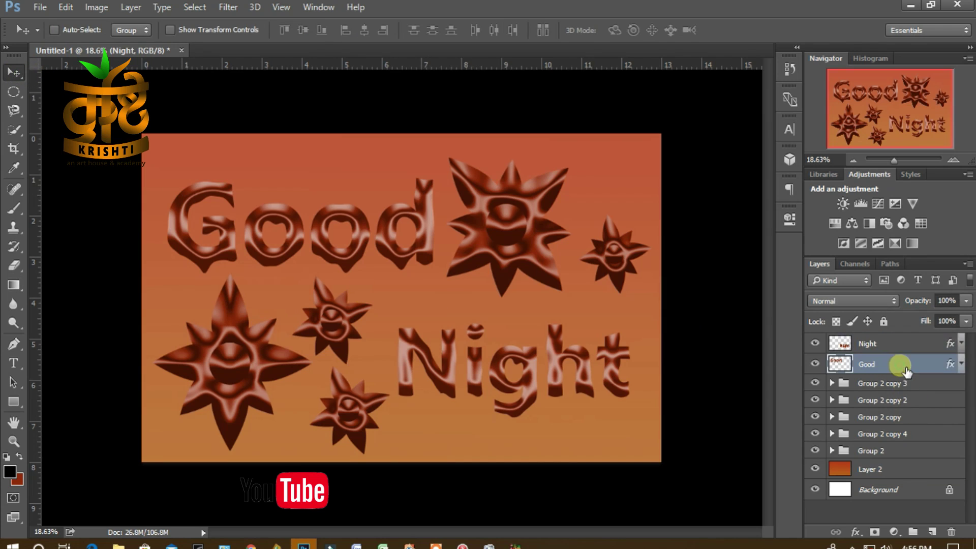
pyautogui.doubleClick(909, 372)
pyautogui.moveTo(508, 65); pyautogui.dragTo(782, 25)
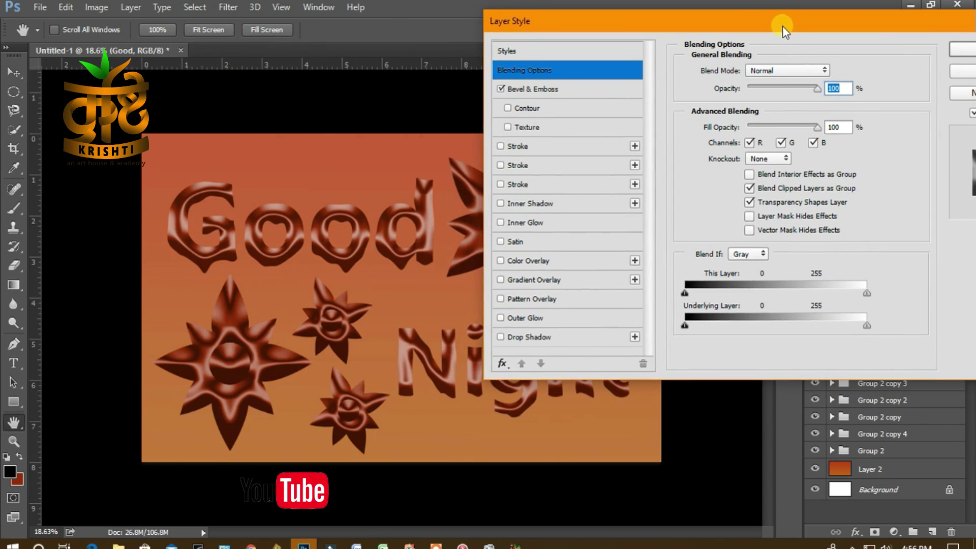
pyautogui.click(568, 337)
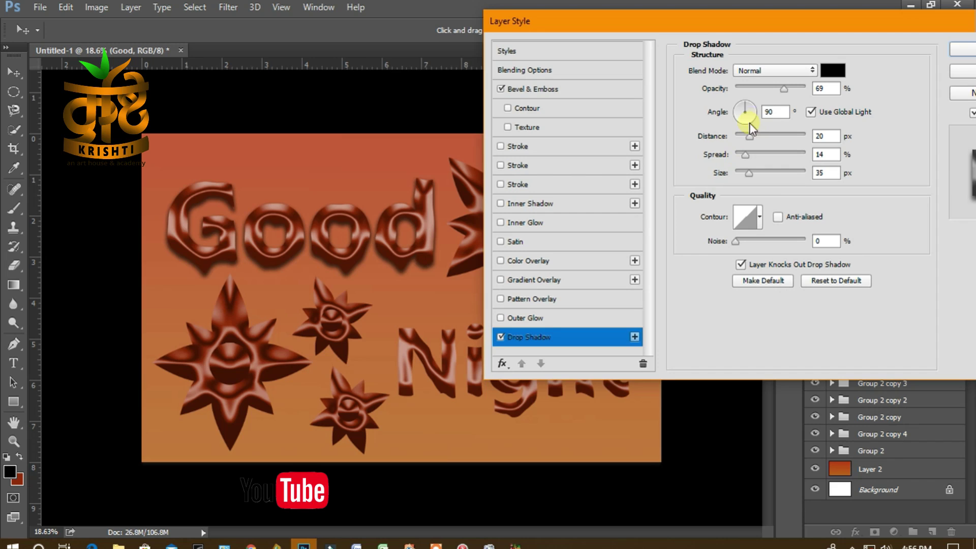
pyautogui.write('45')
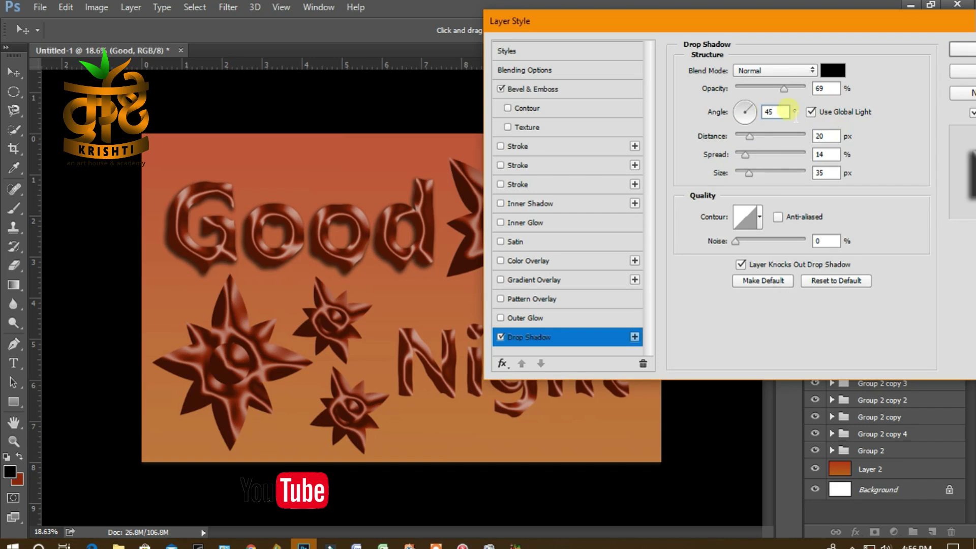
# Add an 8 px white outside stroke at 27% opacity to the "Good" layer and apply the layer style.
pyautogui.click(523, 147)
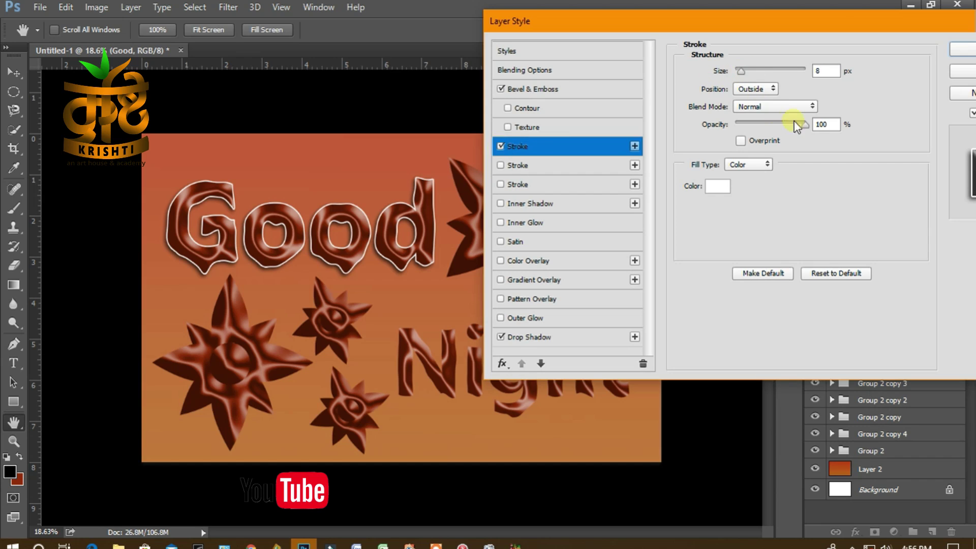
pyautogui.moveTo(795, 124); pyautogui.dragTo(758, 126)
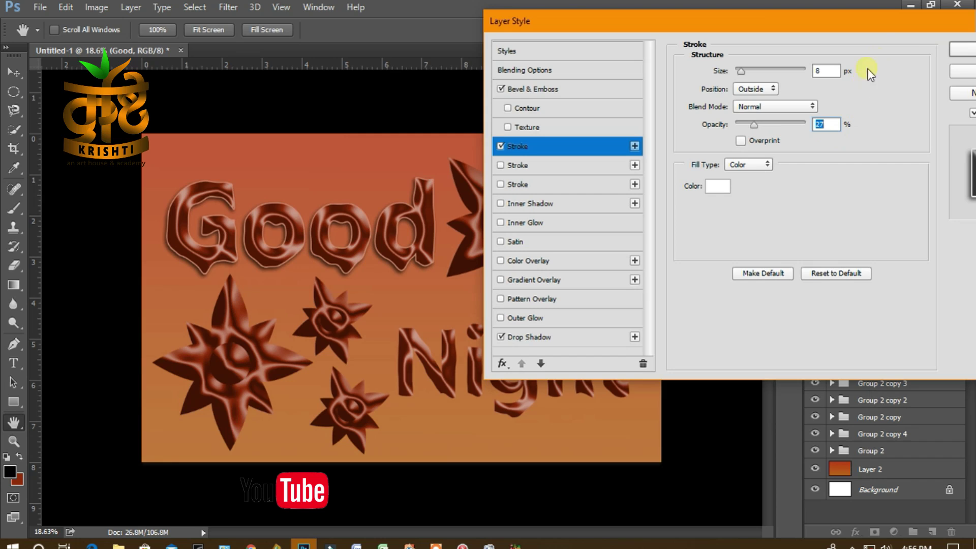
pyautogui.click(962, 50)
# Copy the layer style of "Good" onto the "Night" layer and fit the whole design in view.
pyautogui.rightClick(910, 362)
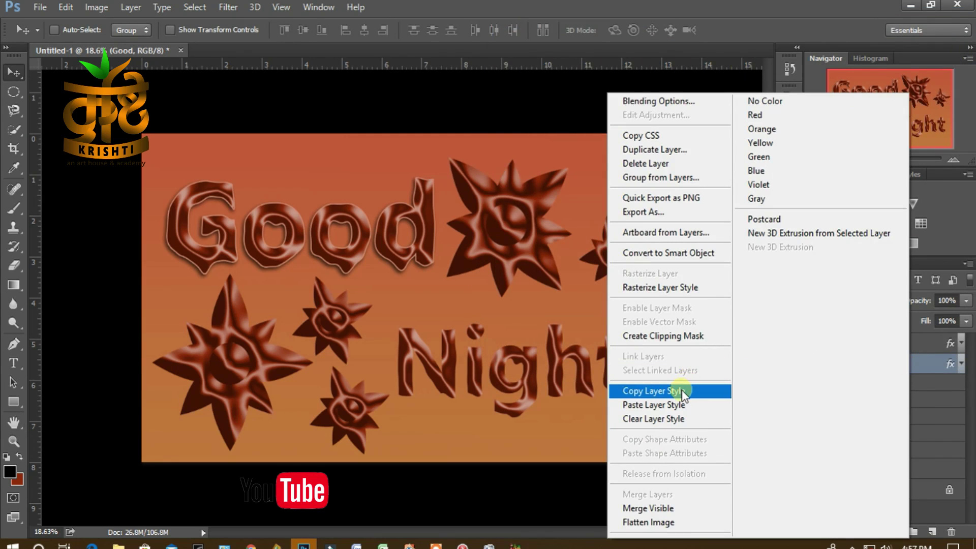
pyautogui.click(684, 394)
pyautogui.click(892, 342)
pyautogui.rightClick(894, 340)
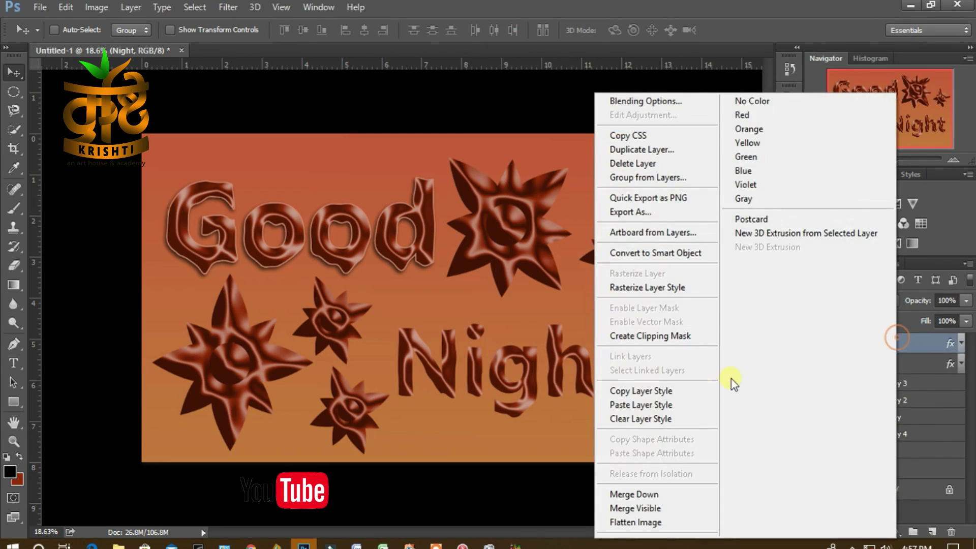
pyautogui.click(677, 406)
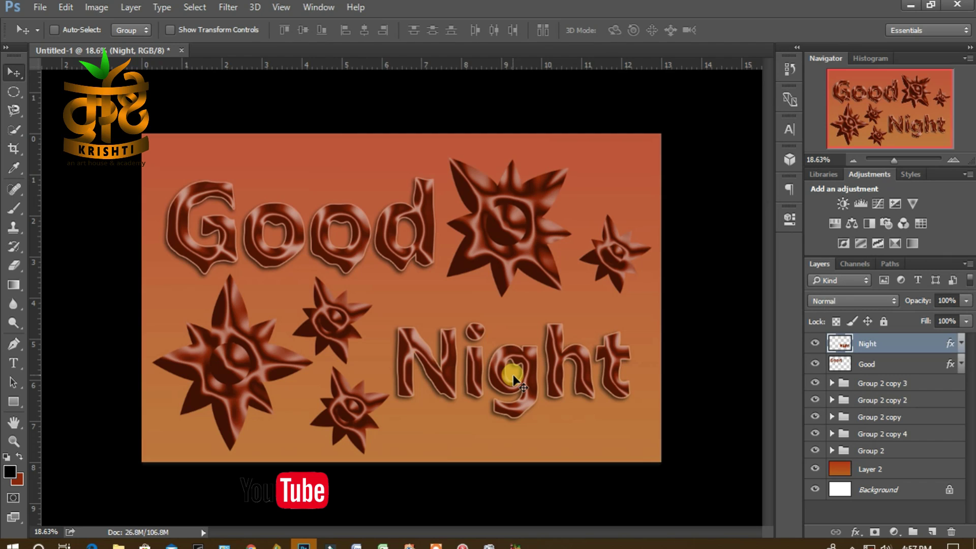
pyautogui.hotkey('ctrl', '0')
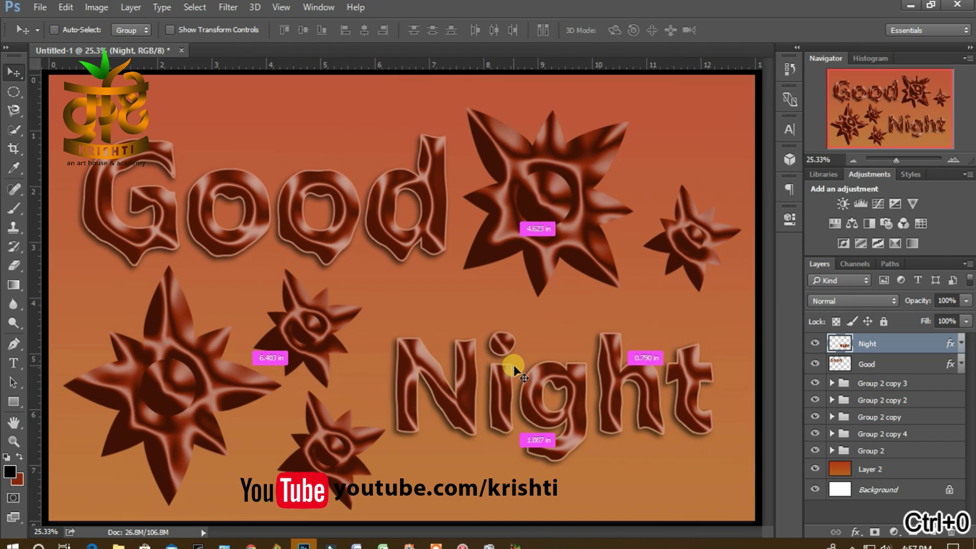